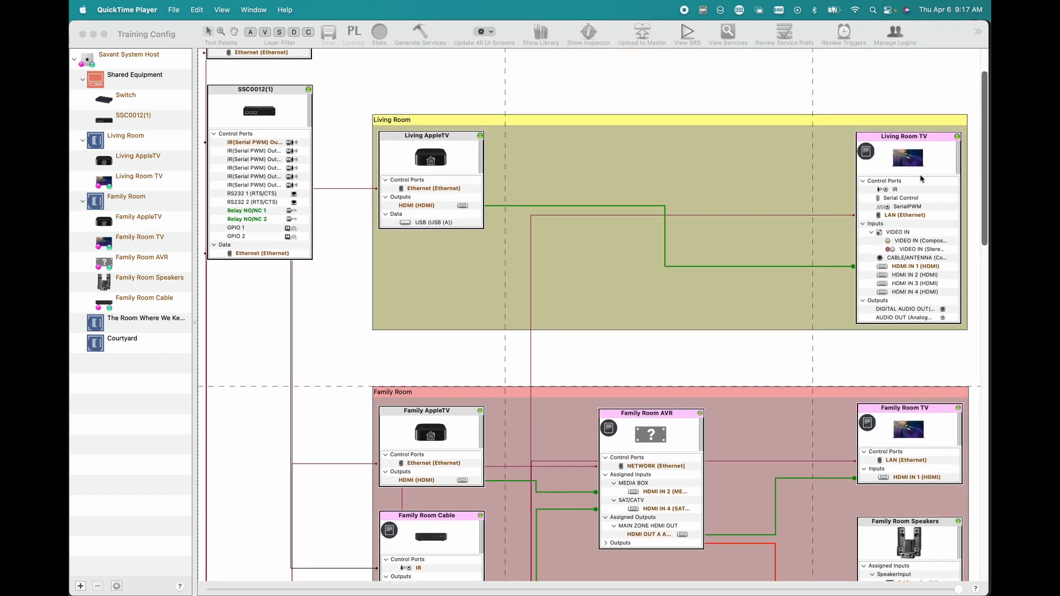
{"action": "scroll", "coordinate": [405, 304], "scroll_direction": "down", "scroll_amount": 8}
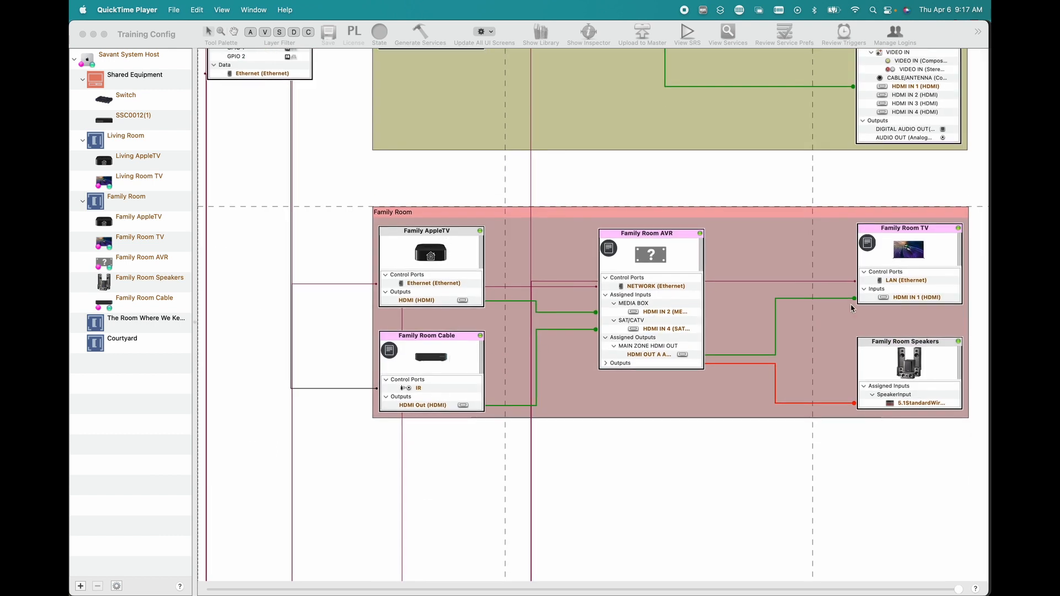
{"action": "scroll", "coordinate": [738, 421], "scroll_direction": "up", "scroll_amount": 10}
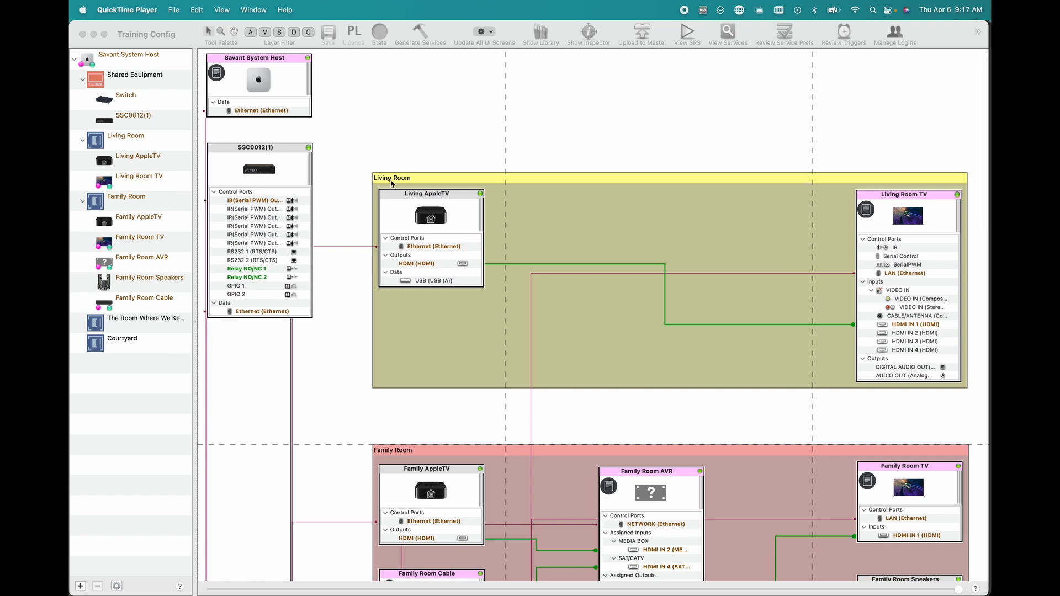
- Bring the Training Config layout into focus and show the component library
{"action": "left_click", "coordinate": [406, 124]}
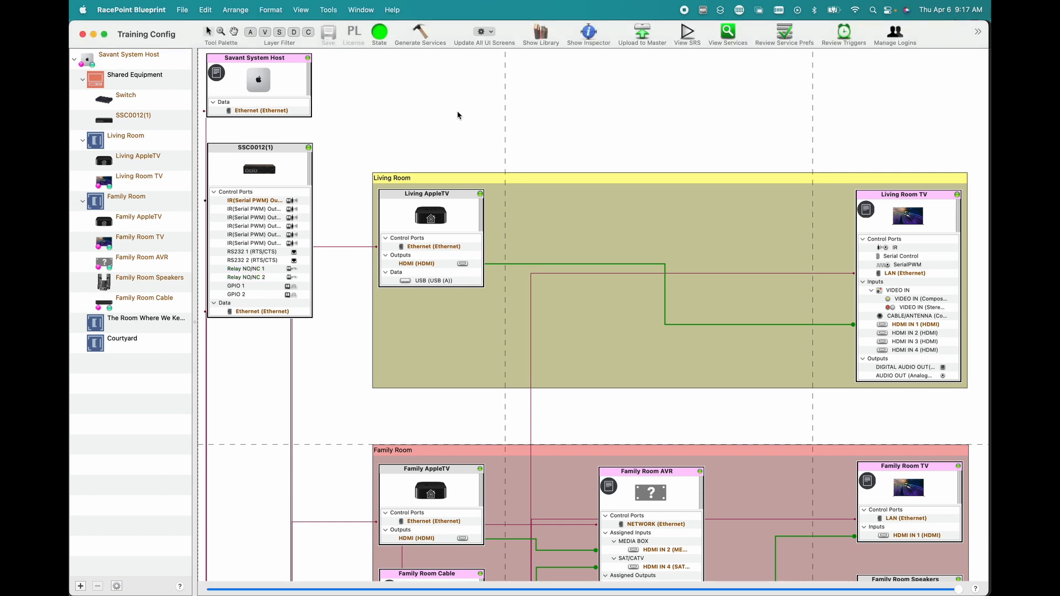
{"action": "left_click", "coordinate": [540, 35]}
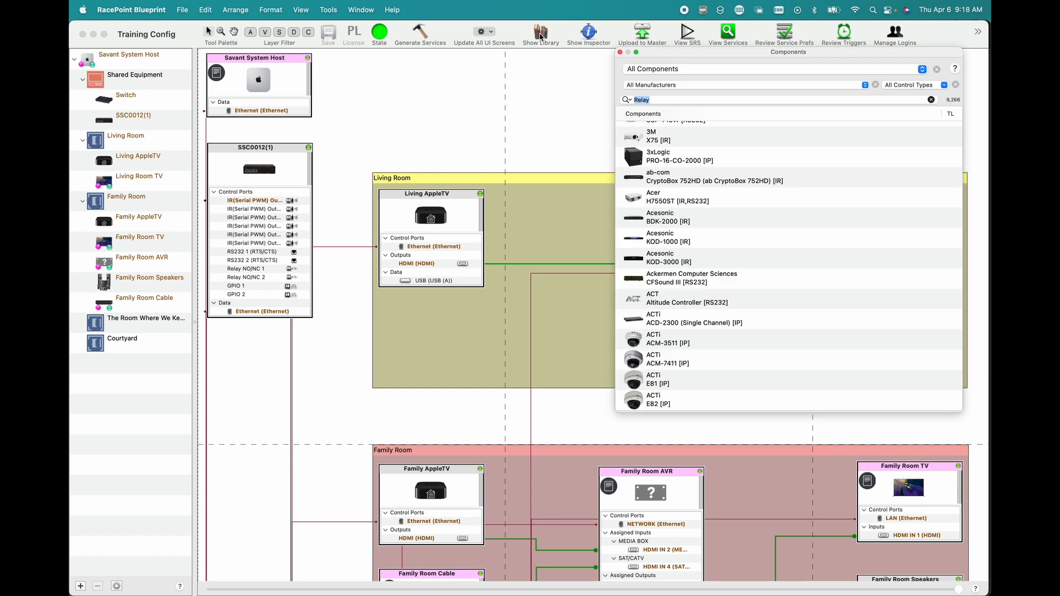
{"action": "left_click", "coordinate": [676, 100]}
{"action": "left_click_drag", "start_coordinate": [676, 100], "coordinate": [611, 103]}
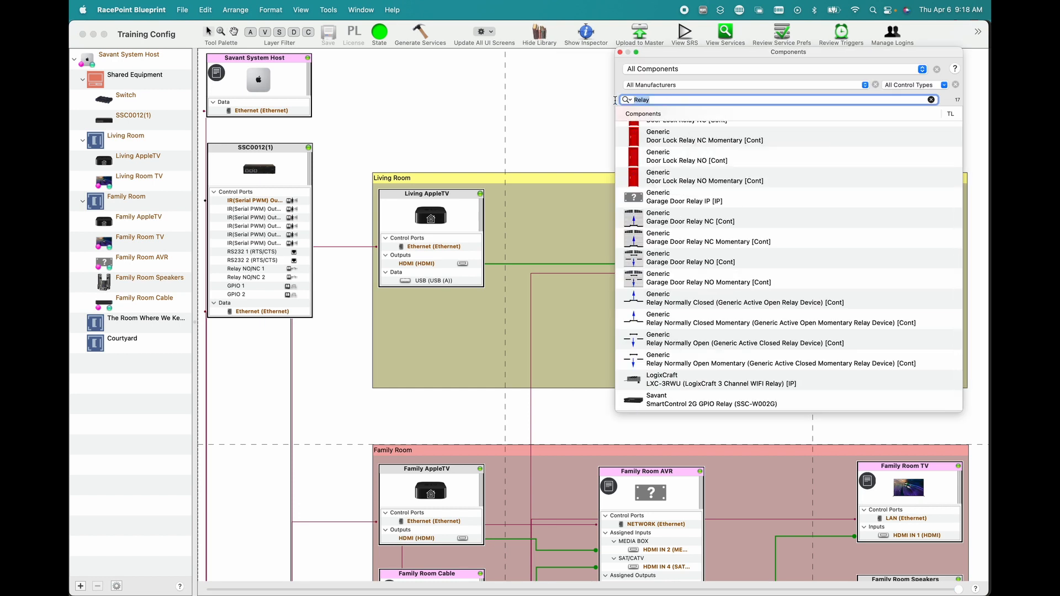
{"action": "type", "text": "Conta"}
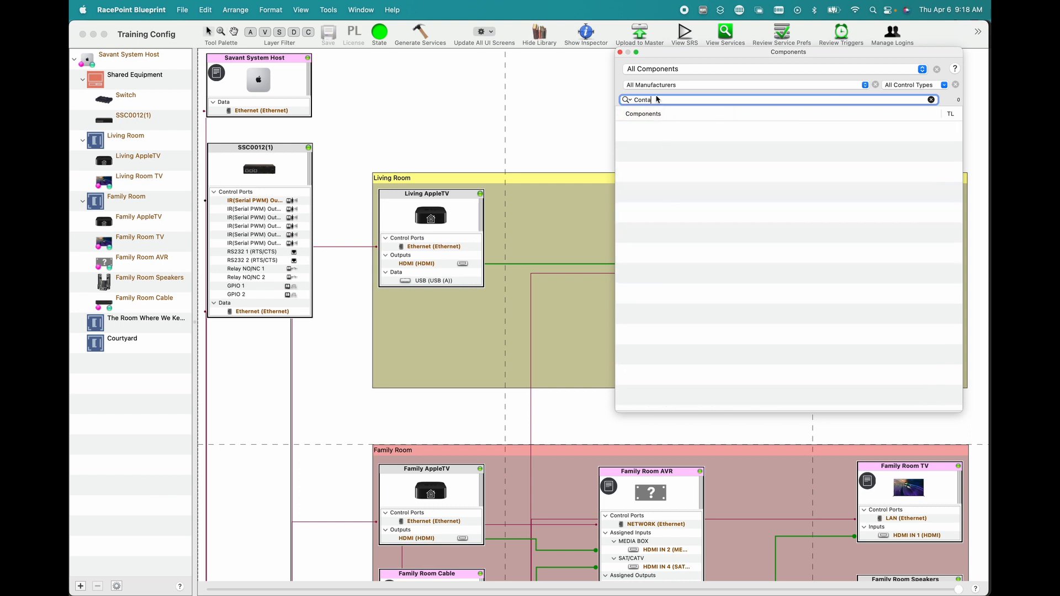
{"action": "key", "text": "BackSpace"}
{"action": "key", "text": "BackSpace"}
{"action": "key", "text": "BackSpace"}
{"action": "key", "text": "BackSpace"}
{"action": "key", "text": "BackSpace"}
- Search the component library for Relay and compare the generic normally closed, normally open and momentary relay profiles
{"action": "type", "text": "Relay"}
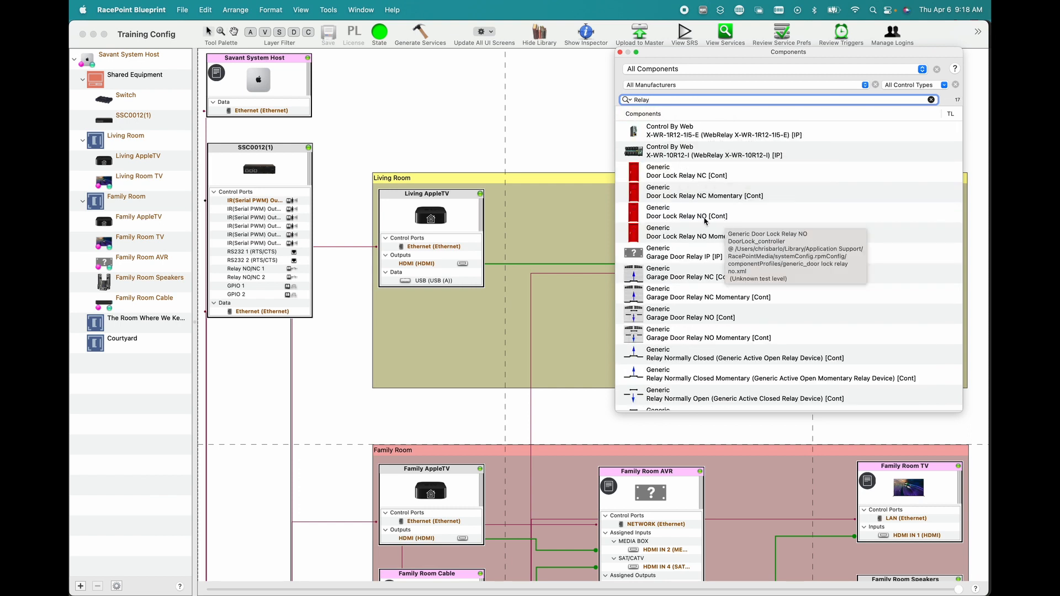
{"action": "scroll", "coordinate": [648, 220], "scroll_direction": "down", "scroll_amount": 3}
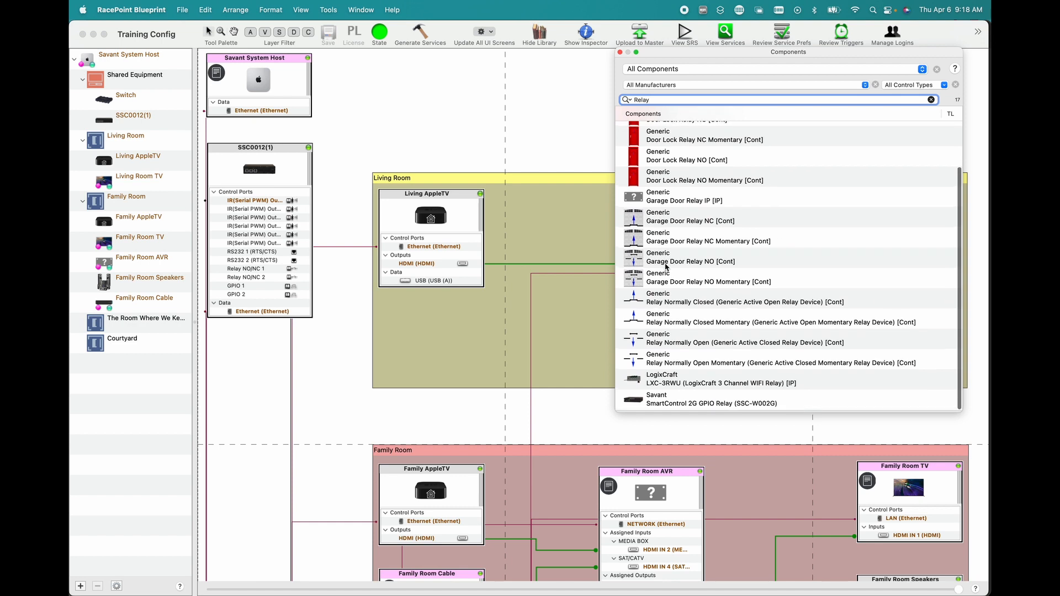
{"action": "left_click", "coordinate": [724, 301]}
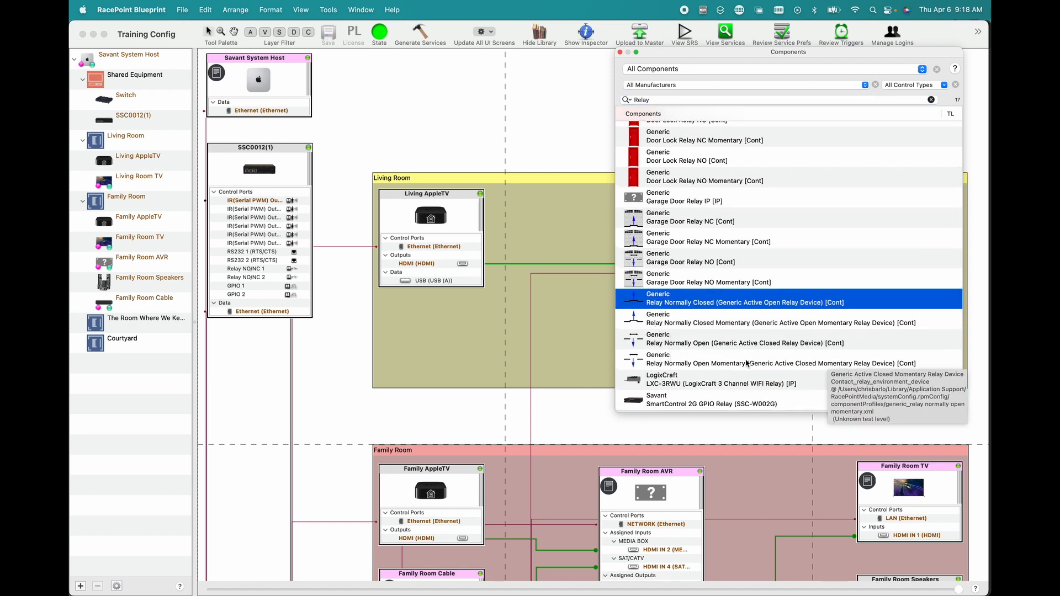
{"action": "left_click", "coordinate": [945, 342]}
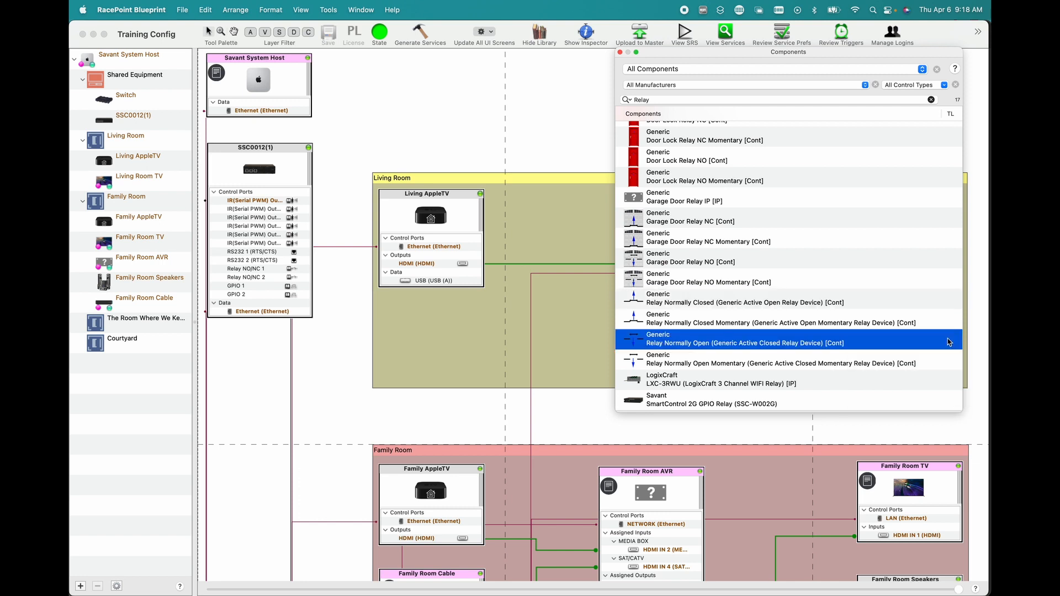
{"action": "left_click", "coordinate": [919, 296]}
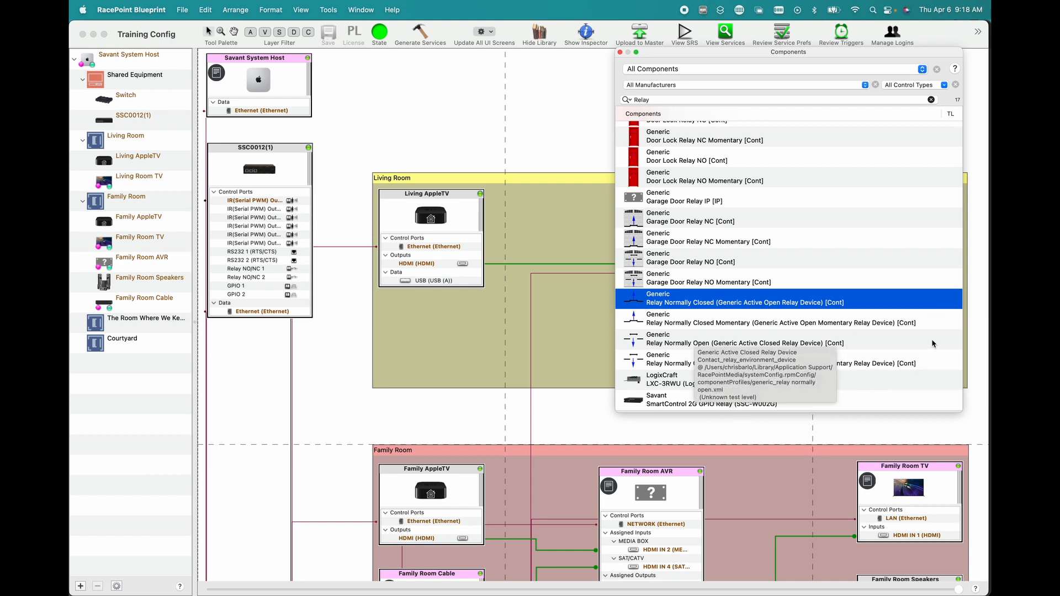
{"action": "left_click", "coordinate": [935, 343]}
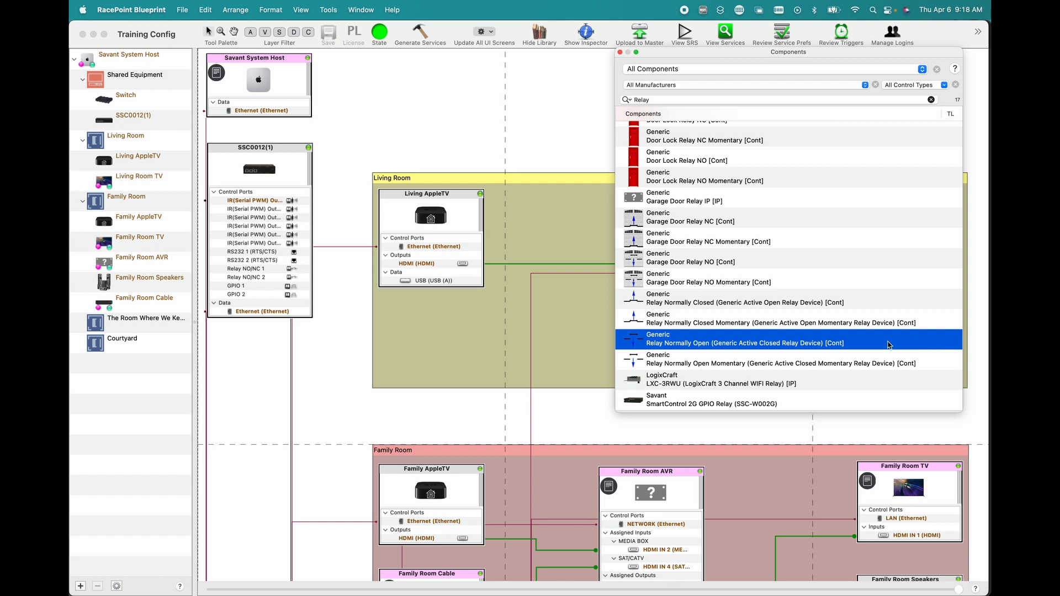
{"action": "left_click", "coordinate": [746, 323]}
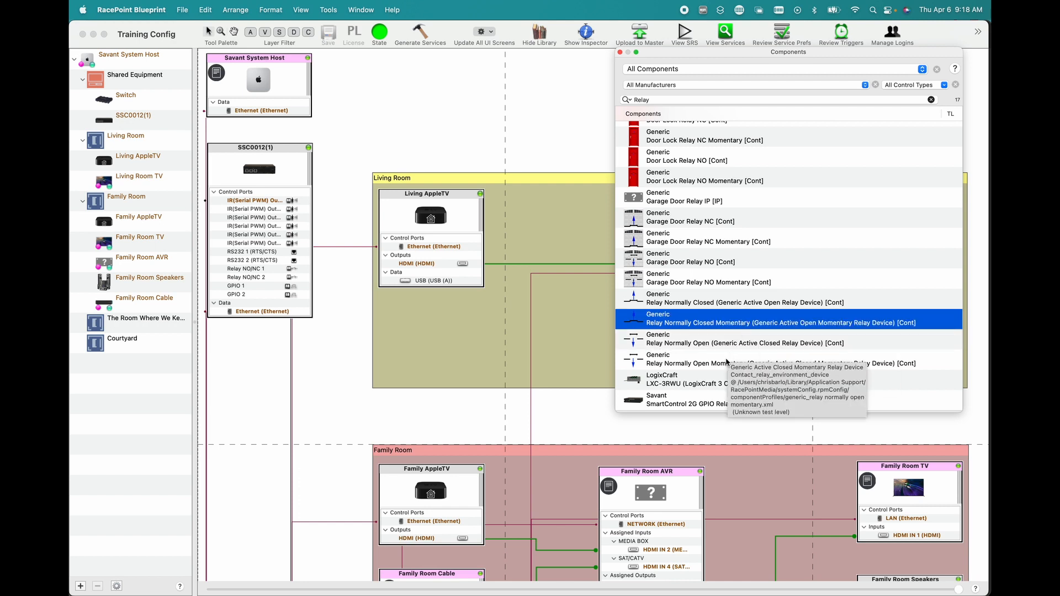
{"action": "left_click", "coordinate": [727, 366]}
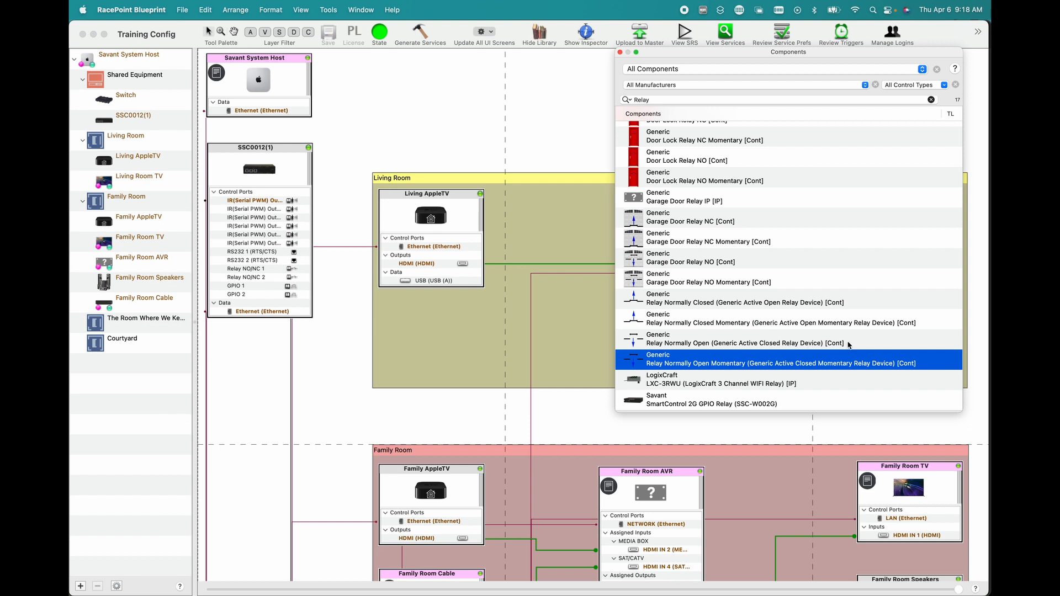
- Add a generic Relay Normally Open component named Fountain to the Courtyard zone and place it below the Family Room area
{"action": "left_click", "coordinate": [710, 341]}
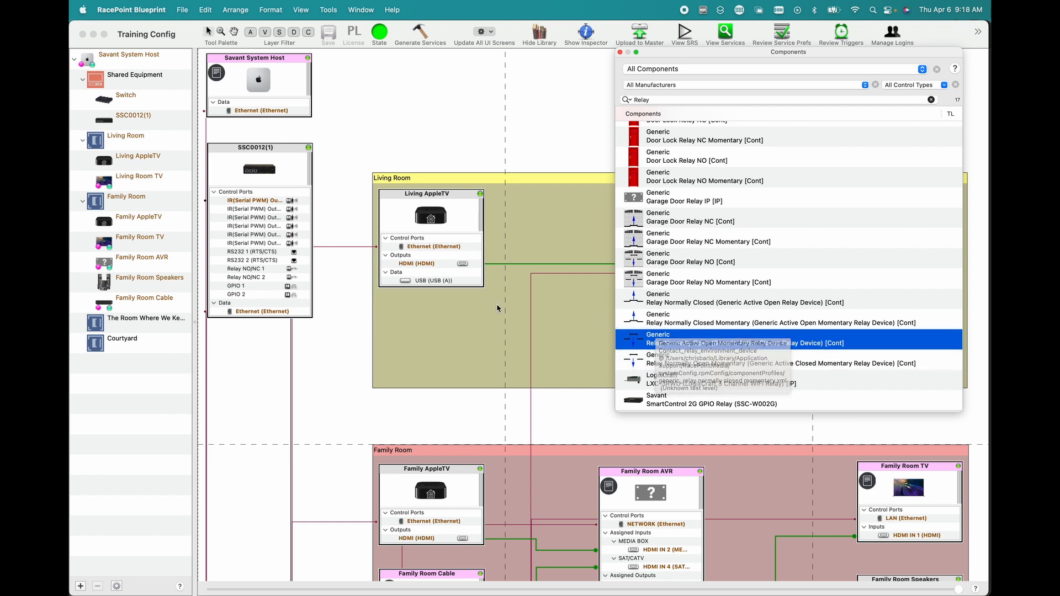
{"action": "scroll", "coordinate": [498, 308], "scroll_direction": "down", "scroll_amount": 5}
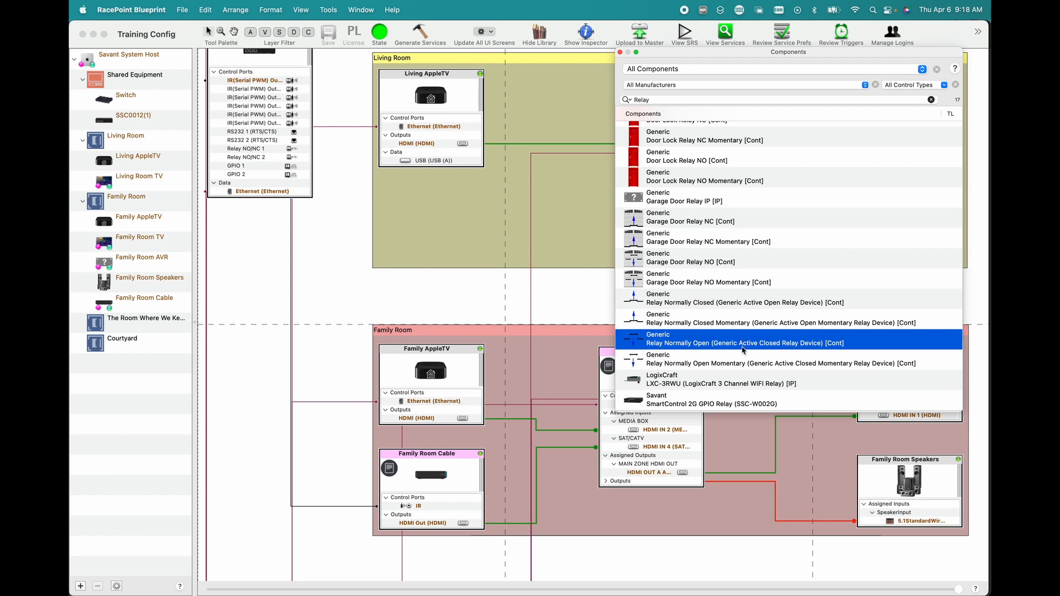
{"action": "scroll", "coordinate": [329, 363], "scroll_direction": "down", "scroll_amount": 5}
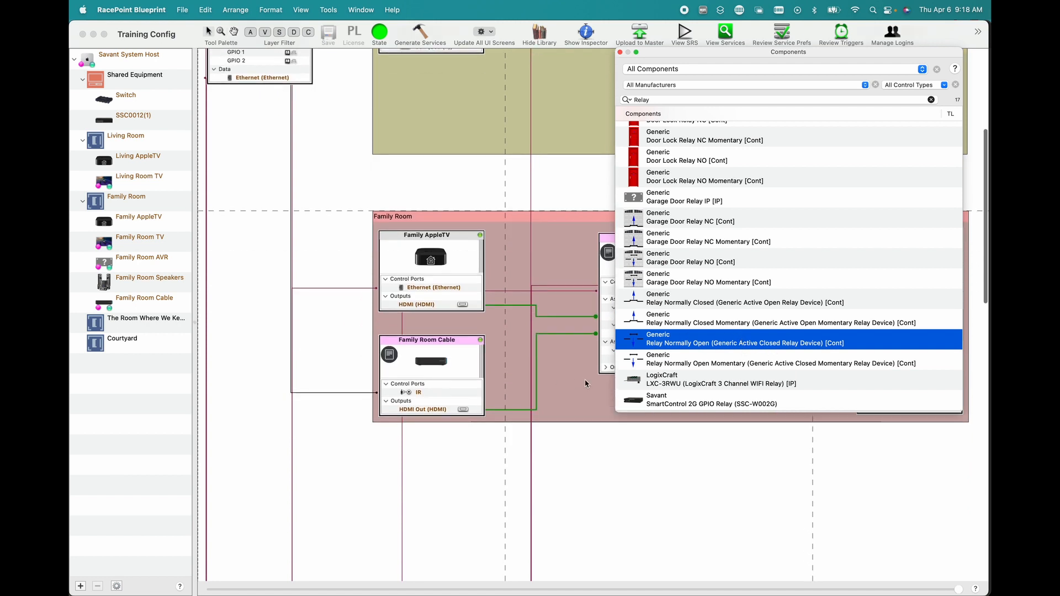
{"action": "left_click_drag", "start_coordinate": [671, 346], "coordinate": [410, 529]}
{"action": "left_click", "coordinate": [457, 182]}
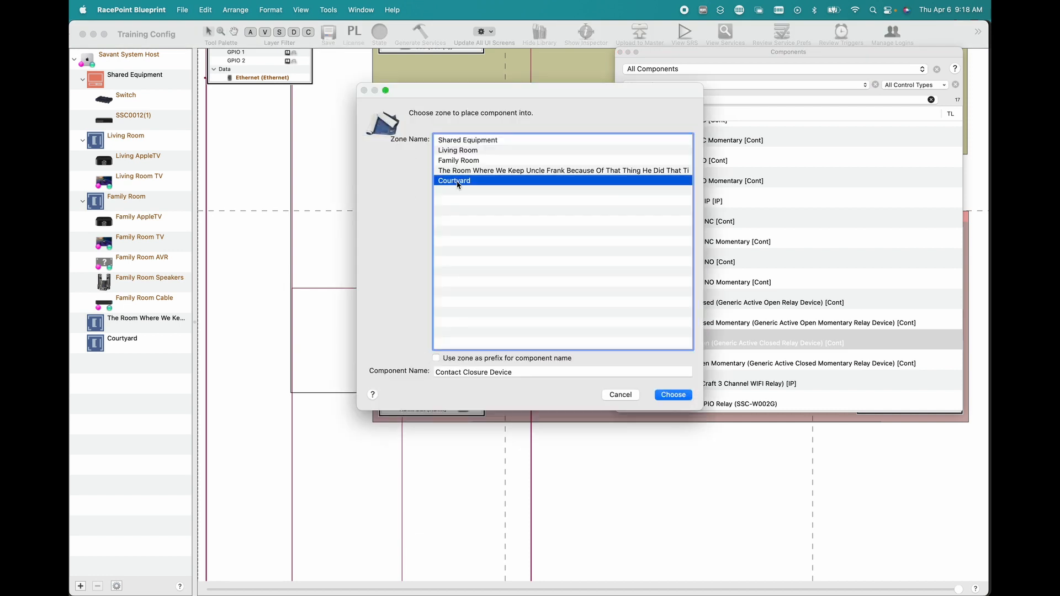
{"action": "key", "text": "Tab"}
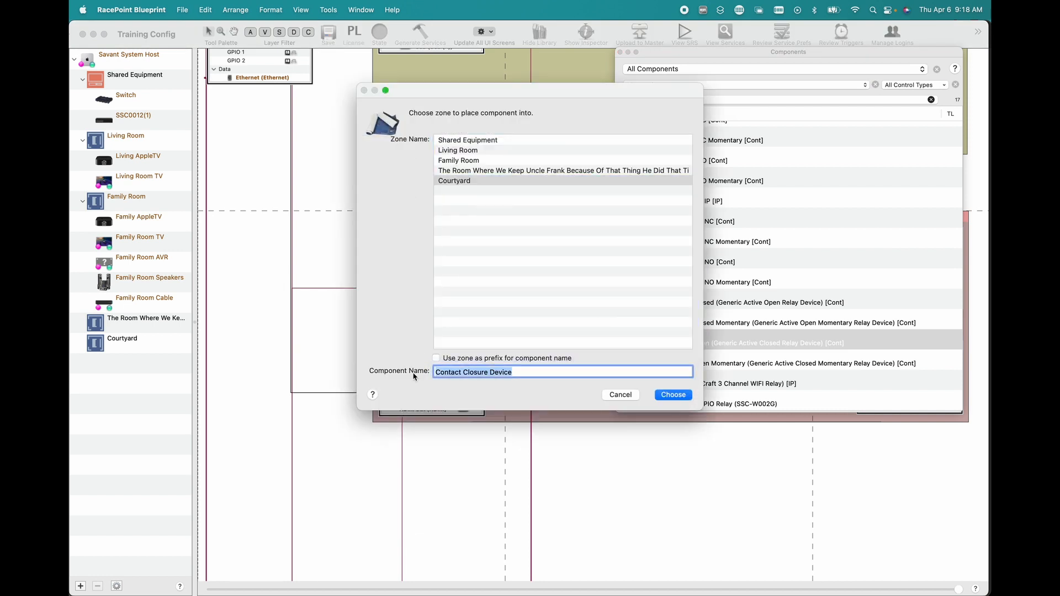
{"action": "type", "text": "Fountain"}
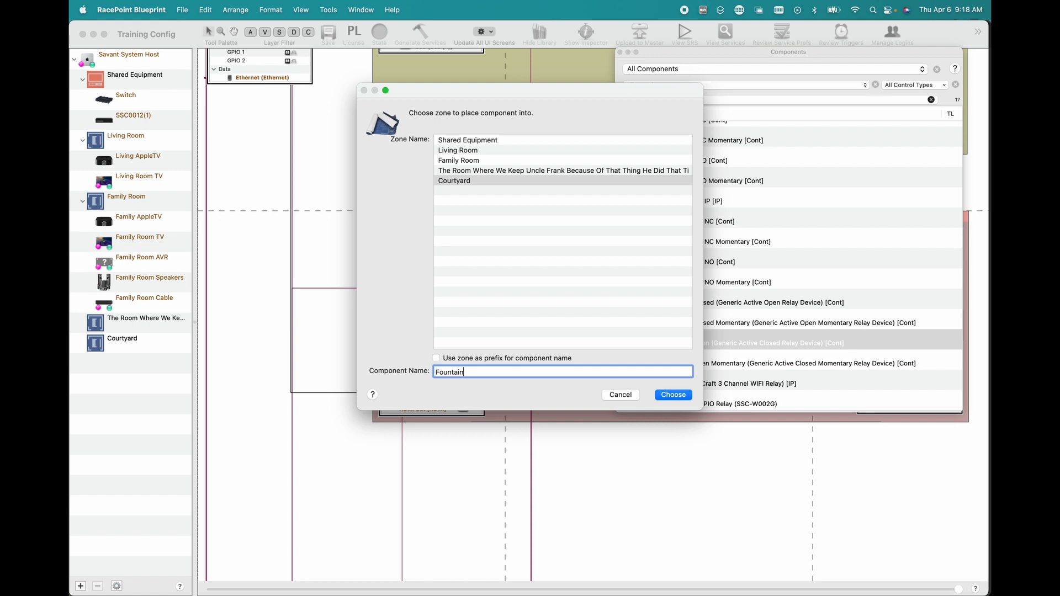
{"action": "key", "text": "Return"}
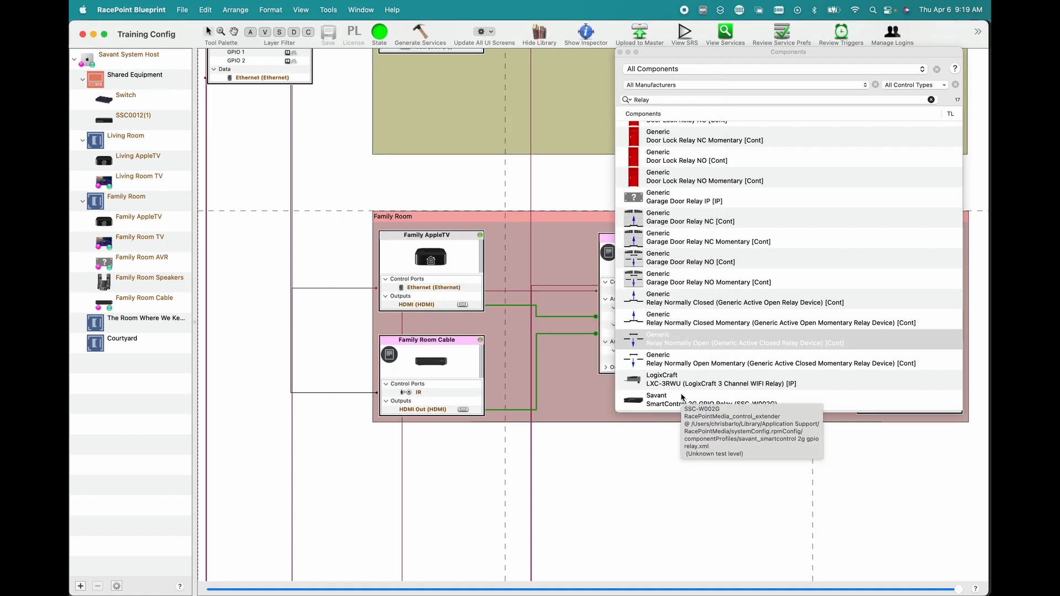
{"action": "left_click_drag", "start_coordinate": [466, 533], "coordinate": [431, 478]}
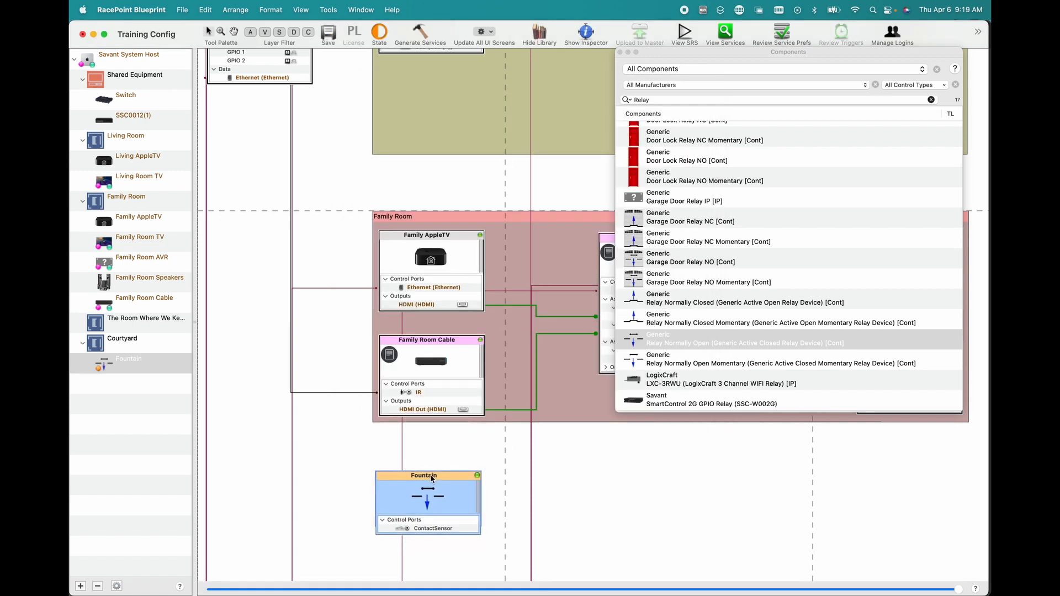
- Connect the Fountain's ContactSensor control port to Relay NO/NC 1 on SSC0012(1)
{"action": "scroll", "coordinate": [563, 510], "scroll_direction": "down", "scroll_amount": 3}
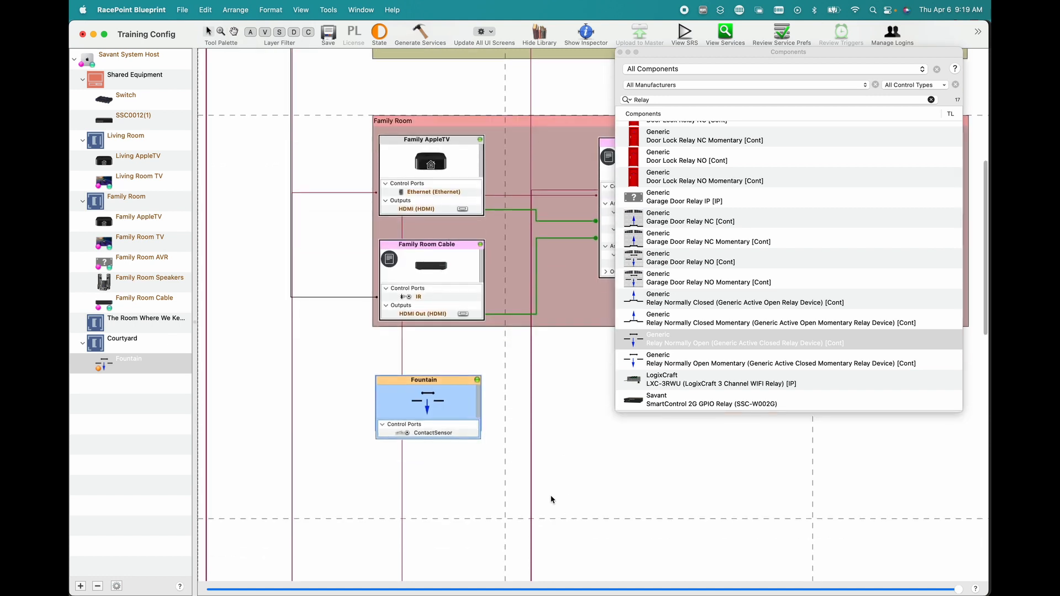
{"action": "right_click", "coordinate": [431, 437]}
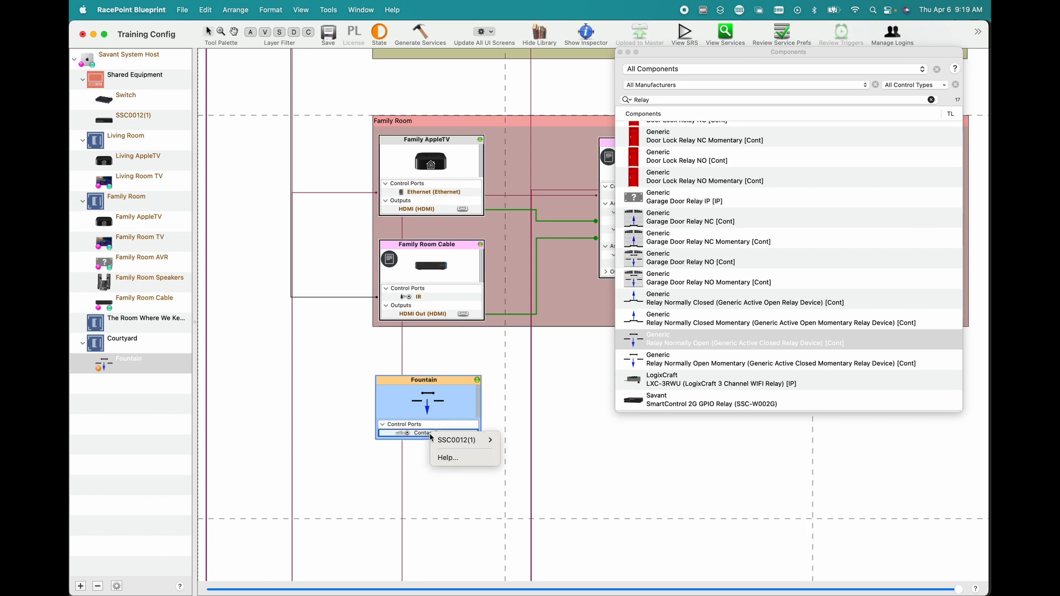
{"action": "mouse_move", "coordinate": [440, 442]}
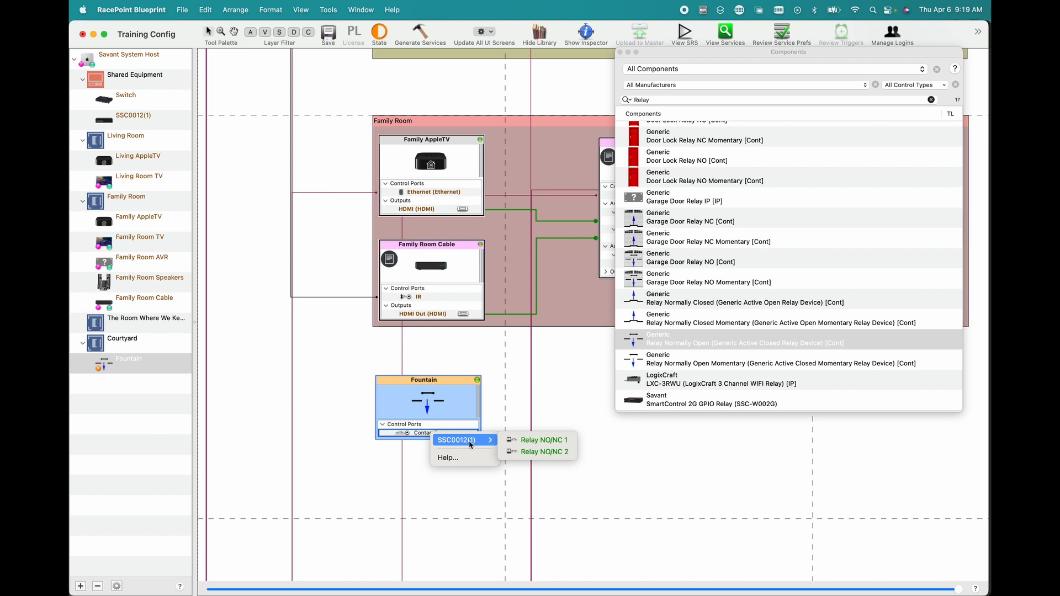
{"action": "left_click", "coordinate": [522, 439]}
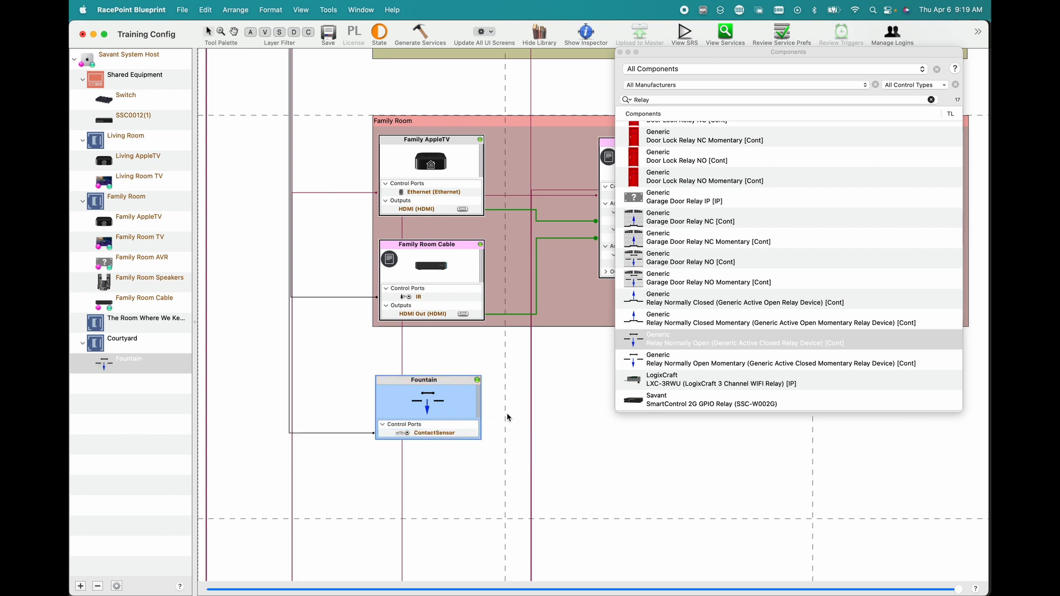
- Check the Fountain's wiring between SSC0012(1) and its control port, and close the component library
{"action": "scroll", "coordinate": [505, 416], "scroll_direction": "up", "scroll_amount": 10}
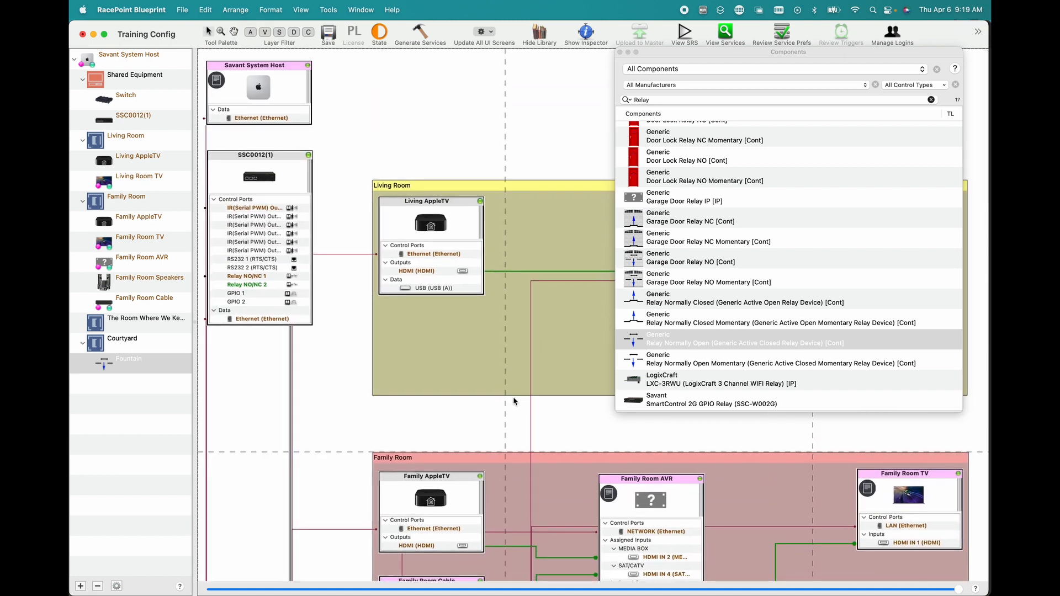
{"action": "scroll", "coordinate": [507, 415], "scroll_direction": "down", "scroll_amount": 8}
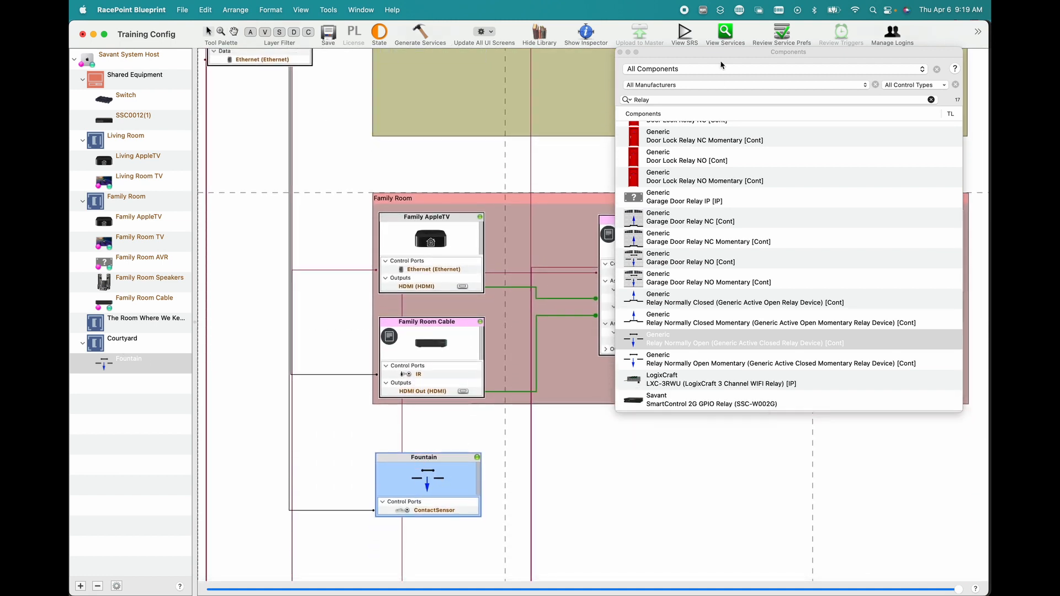
{"action": "left_click", "coordinate": [620, 52]}
{"action": "scroll", "coordinate": [543, 517], "scroll_direction": "up", "scroll_amount": 8}
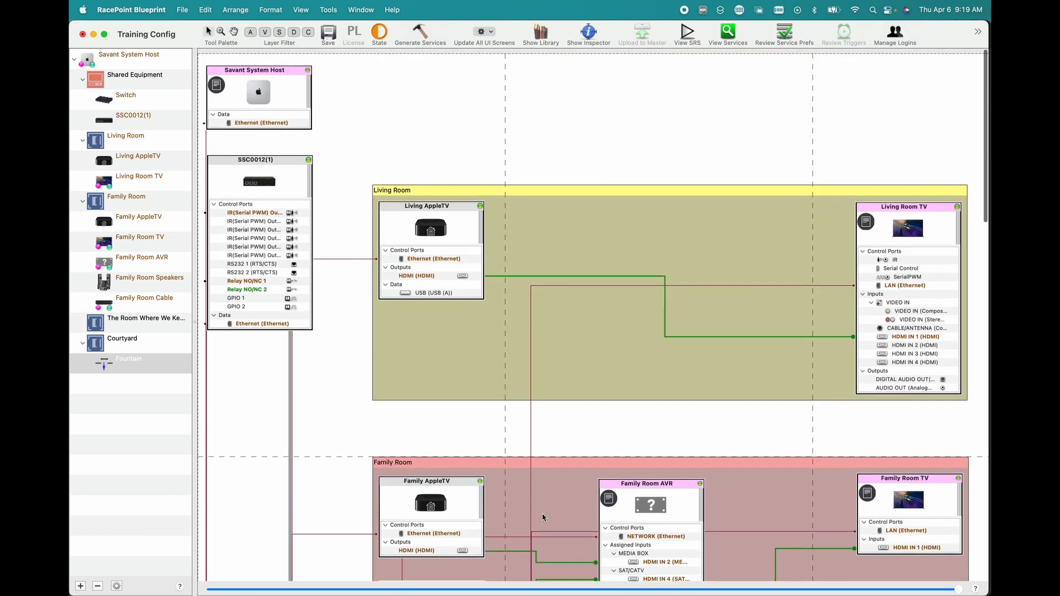
{"action": "scroll", "coordinate": [455, 199], "scroll_direction": "down", "scroll_amount": 12}
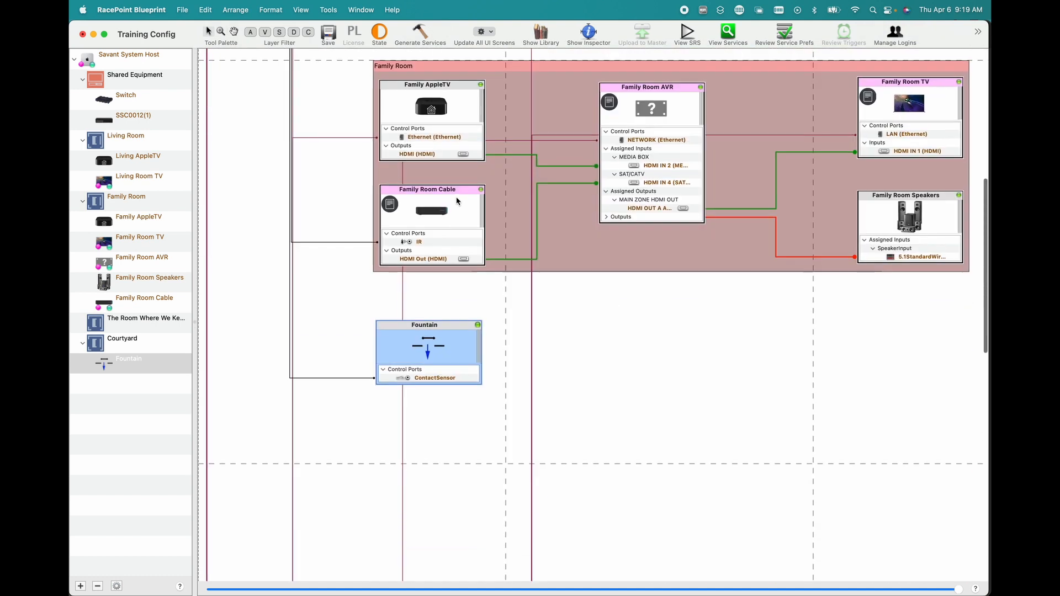
{"action": "scroll", "coordinate": [456, 201], "scroll_direction": "up", "scroll_amount": 1}
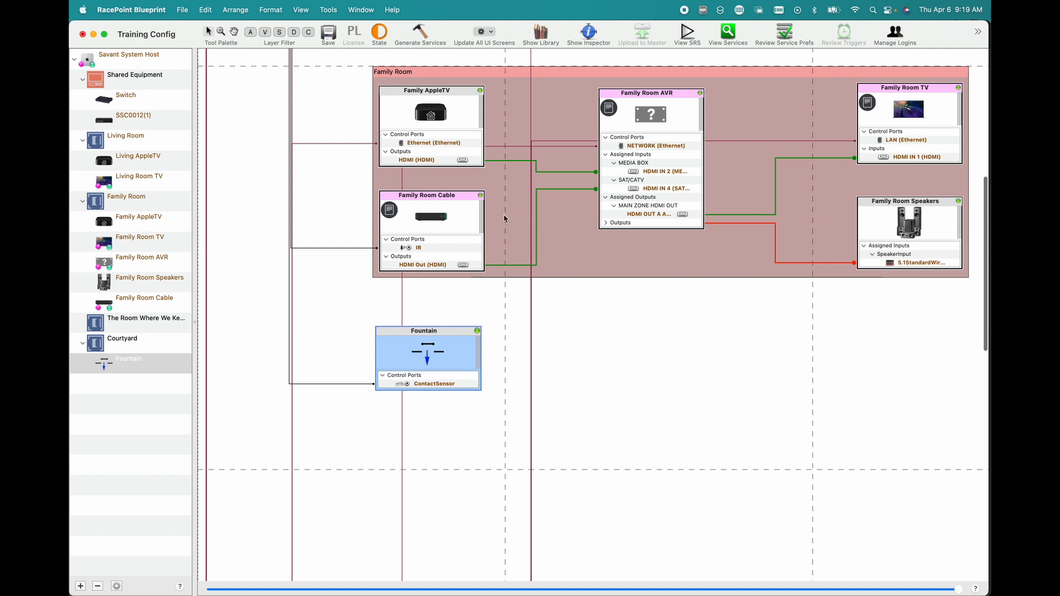
- Generate services, inspect the Fountain service's details, and move it below Surround Sound Settings in the Service Preferences Table
{"action": "left_click", "coordinate": [422, 33]}
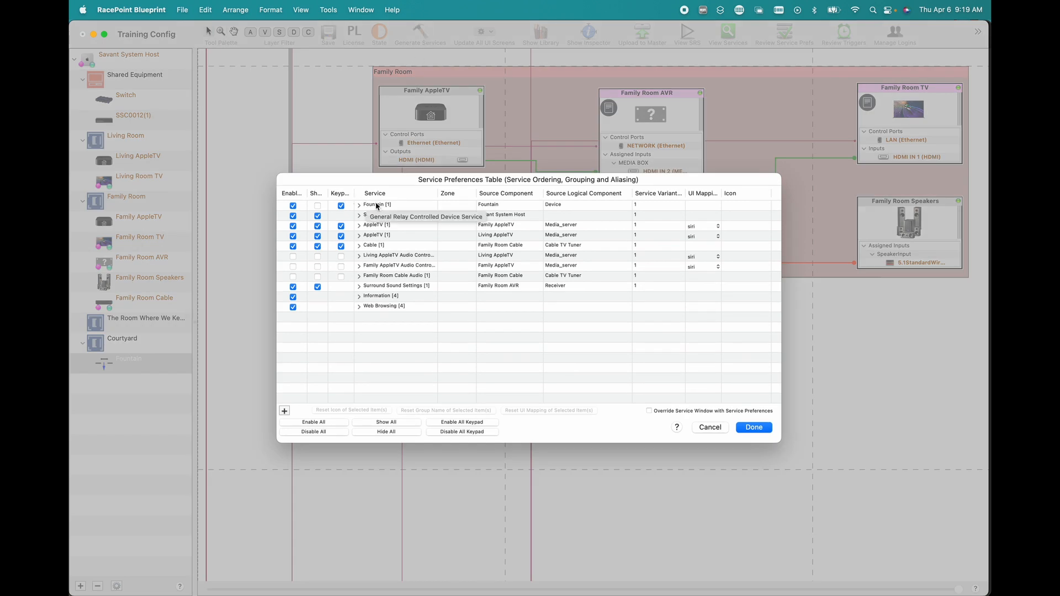
{"action": "left_click", "coordinate": [359, 206]}
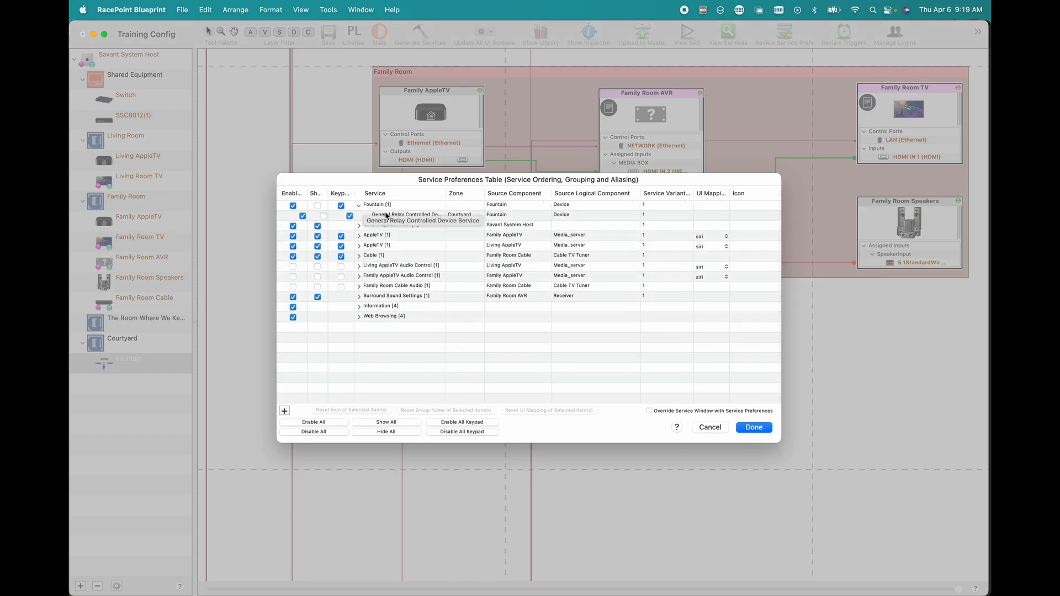
{"action": "left_click", "coordinate": [360, 205]}
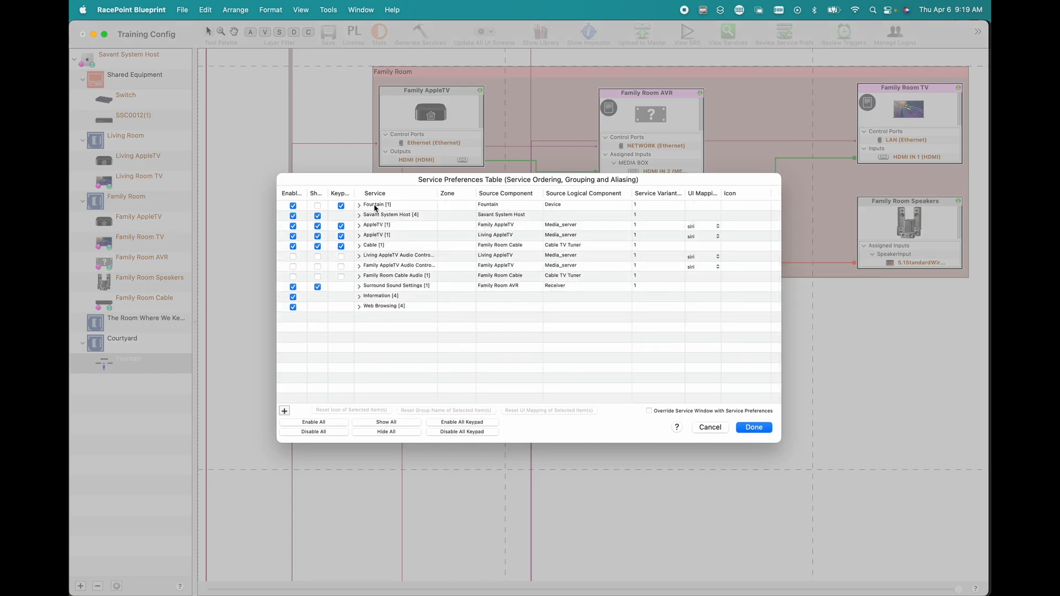
{"action": "left_click_drag", "start_coordinate": [378, 208], "coordinate": [367, 292]}
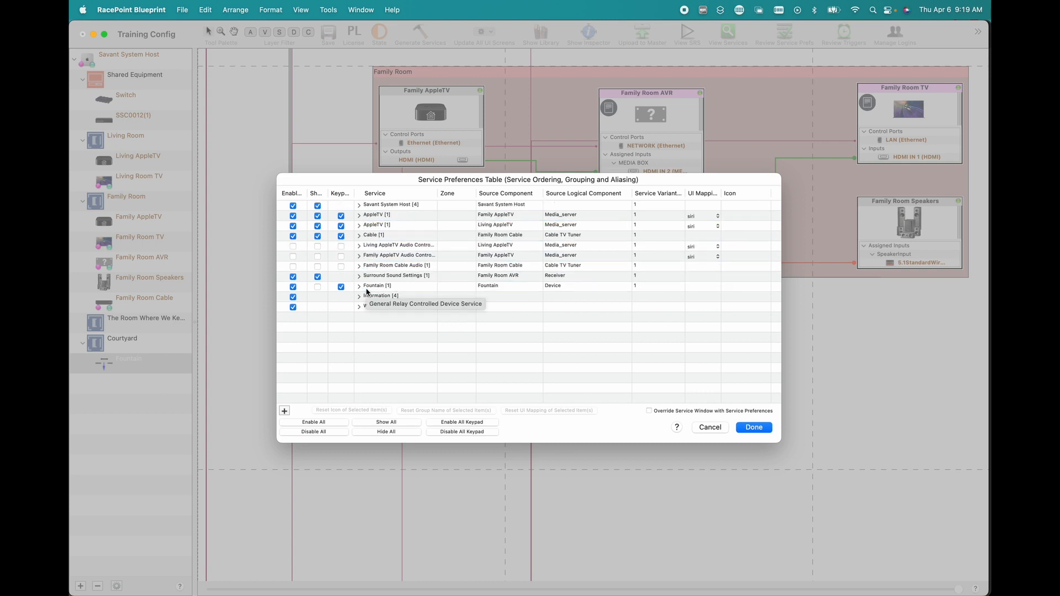
- Show the Fountain service in the Service Preferences Table, apply the preferences, and review its relay service in the Courtyard service list
{"action": "left_click", "coordinate": [317, 287]}
{"action": "left_click", "coordinate": [754, 427]}
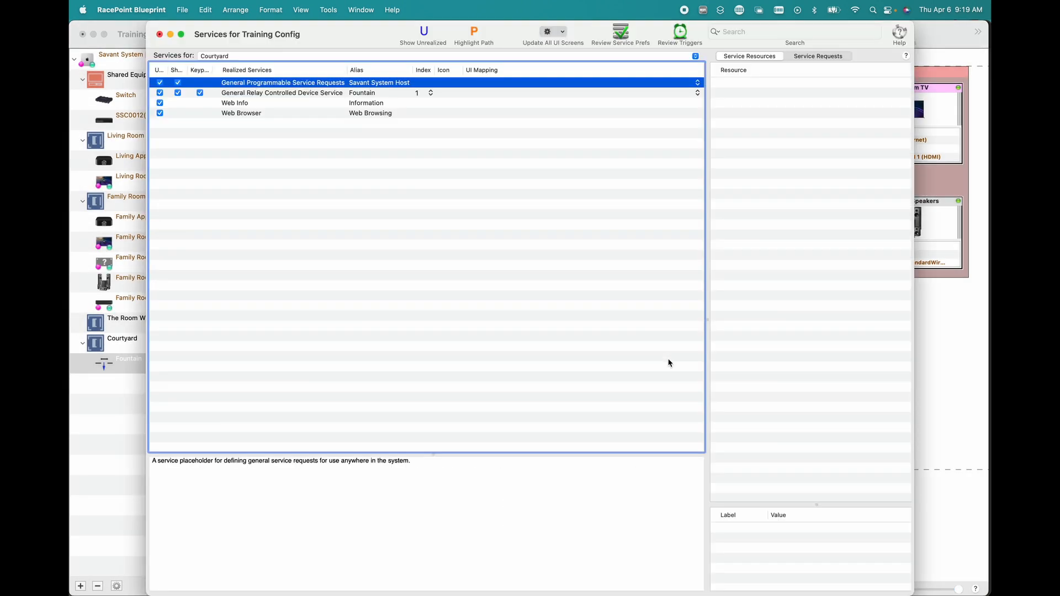
{"action": "left_click", "coordinate": [258, 94]}
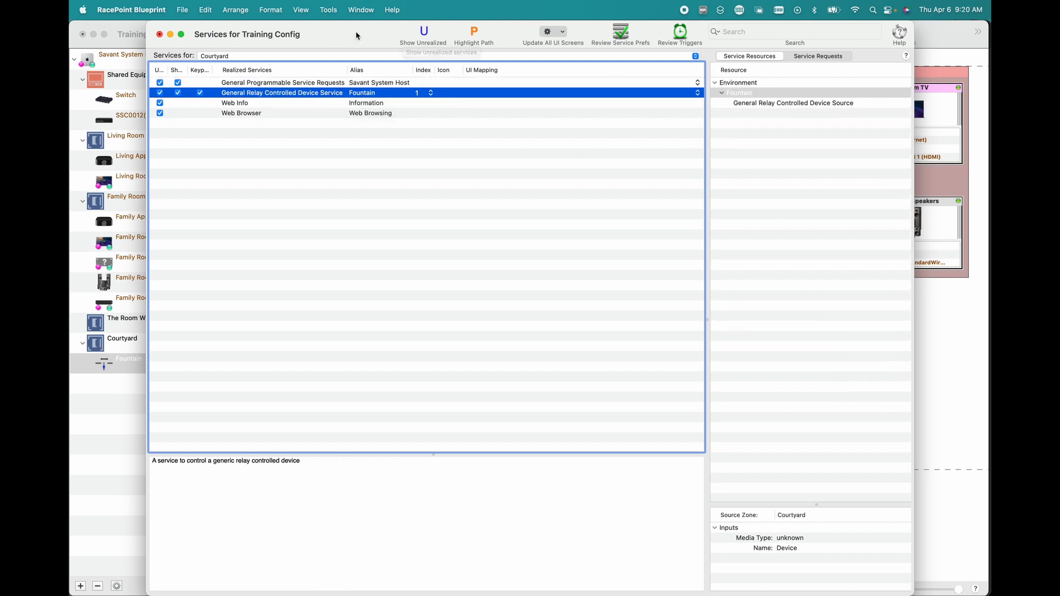
{"action": "left_click", "coordinate": [159, 34]}
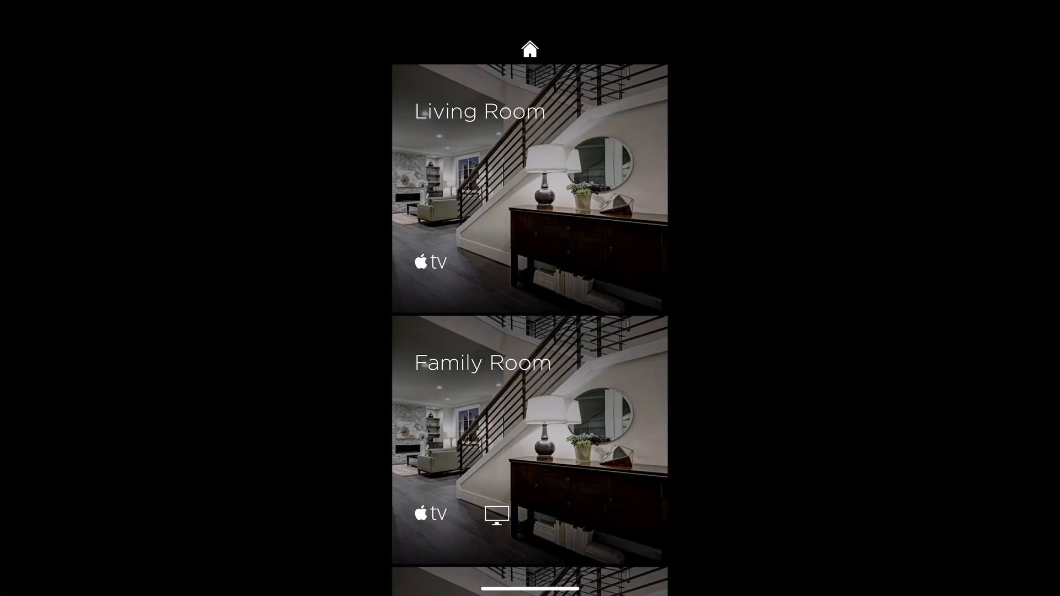
- Switch to the Savant mobile app, open the Courtyard room's Fountain service, and test it by toggling the relay on and off
{"action": "scroll", "coordinate": [530, 330], "scroll_direction": "down", "scroll_amount": 8}
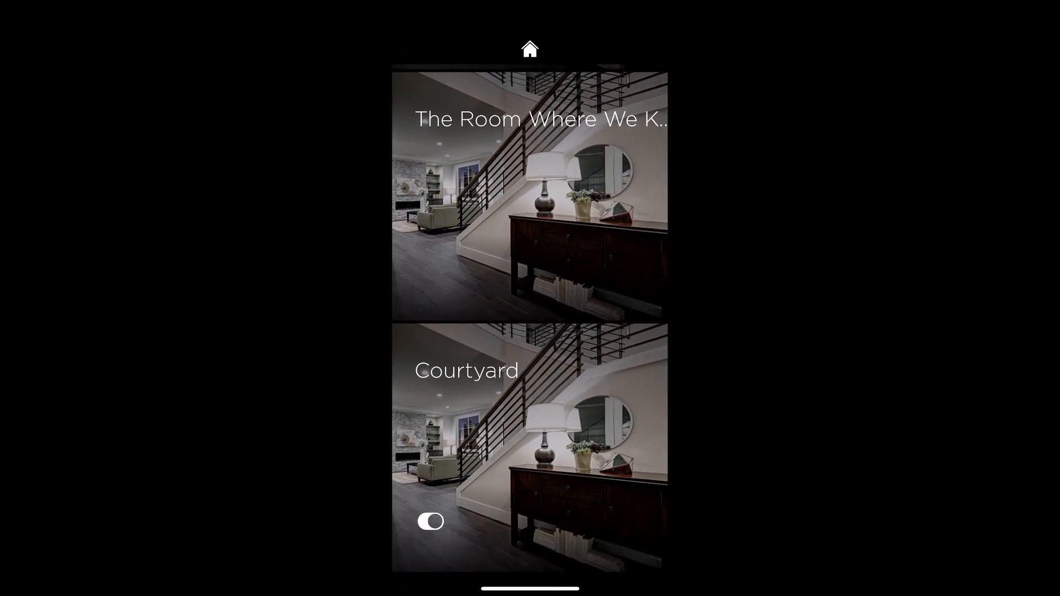
{"action": "left_click", "coordinate": [530, 447]}
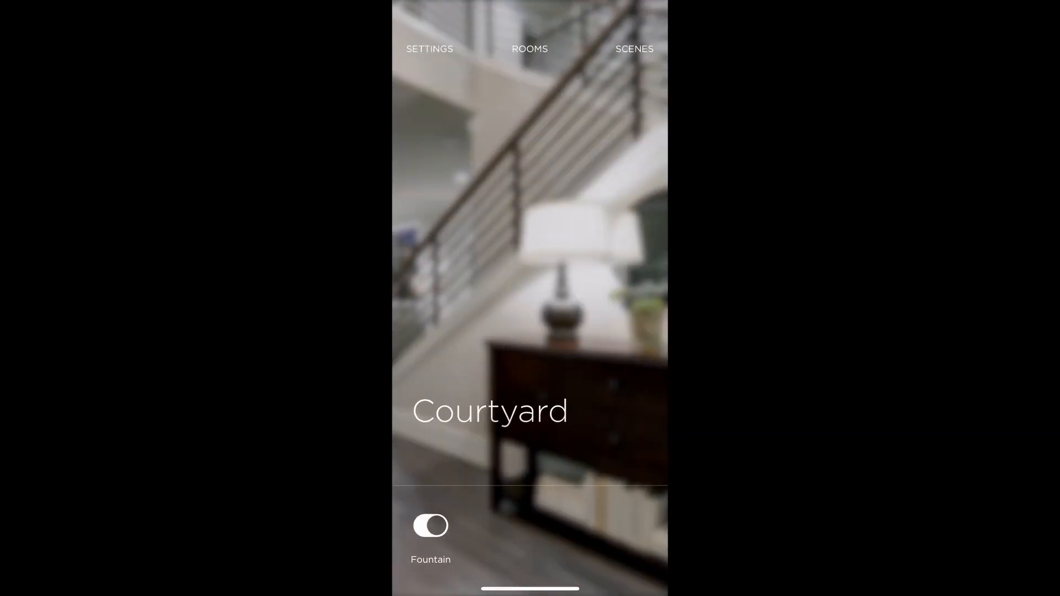
{"action": "left_click", "coordinate": [431, 526]}
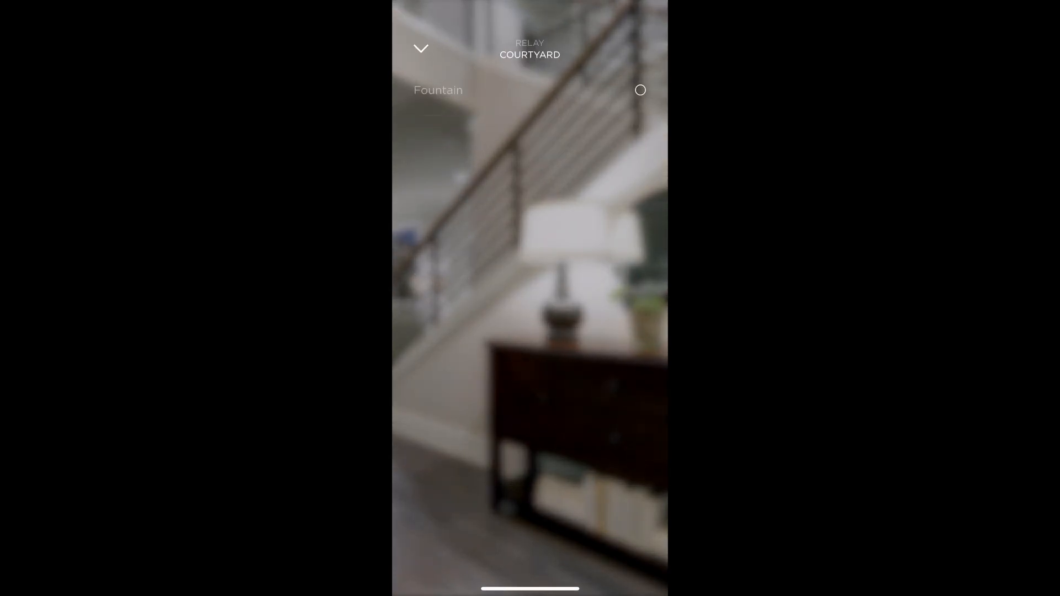
{"action": "left_click", "coordinate": [640, 90]}
{"action": "left_click", "coordinate": [640, 90]}
{"action": "left_click", "coordinate": [640, 89]}
{"action": "left_click", "coordinate": [640, 90]}
{"action": "left_click", "coordinate": [421, 48]}
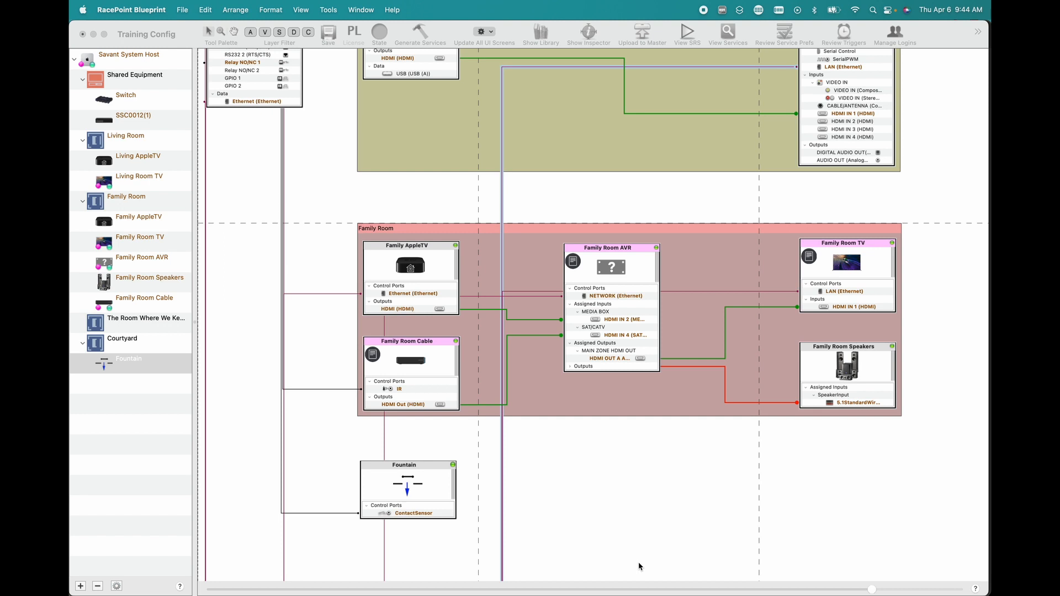
- Add a user-defined state named Fountain Turn Off Time in RacePoint Blueprint and save it
{"action": "left_click", "coordinate": [328, 10]}
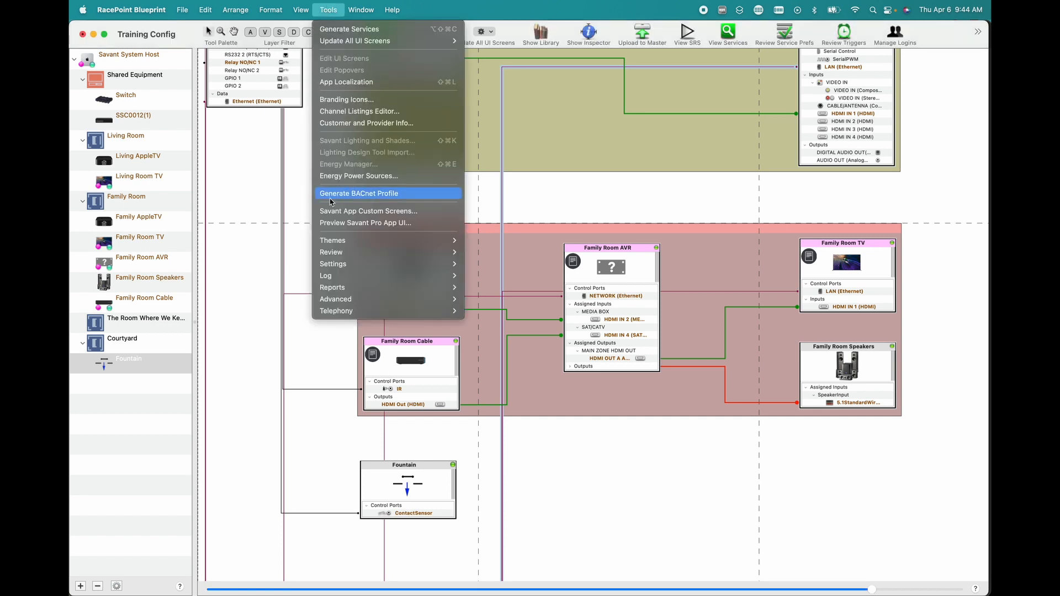
{"action": "mouse_move", "coordinate": [341, 254]}
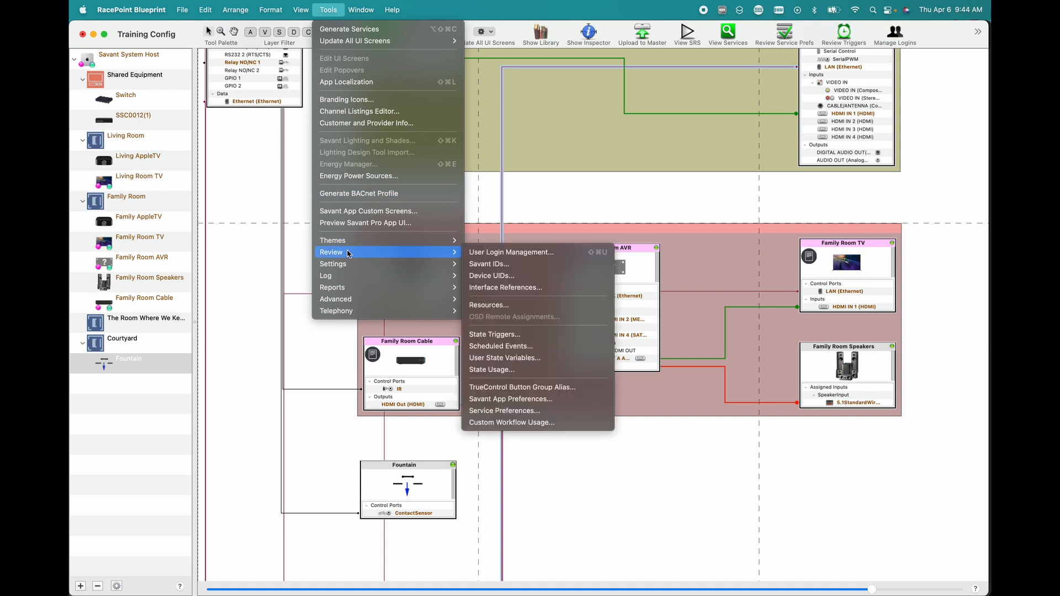
{"action": "left_click", "coordinate": [514, 359]}
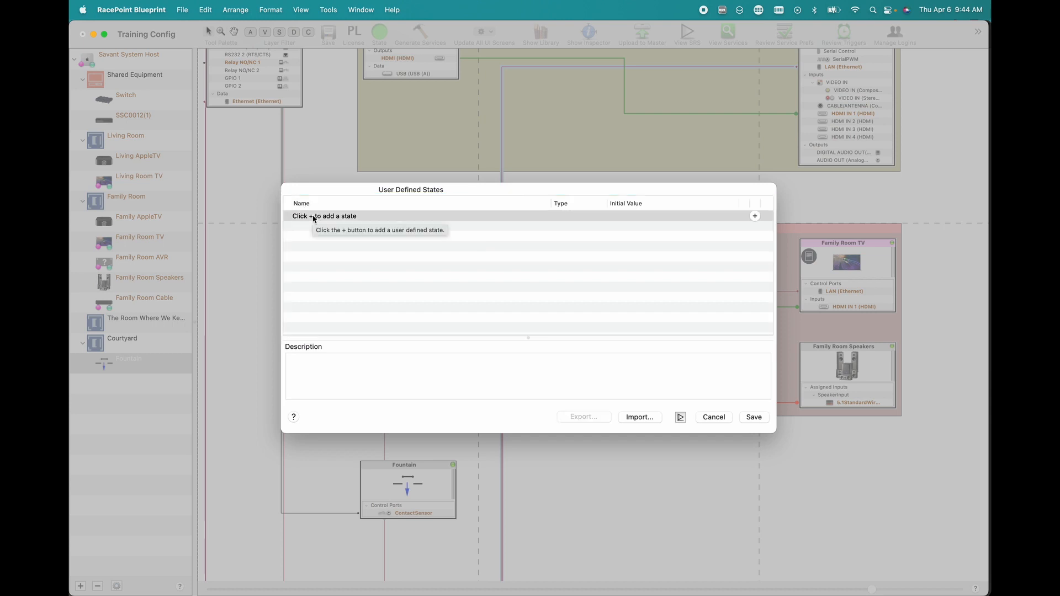
{"action": "left_click", "coordinate": [311, 217]}
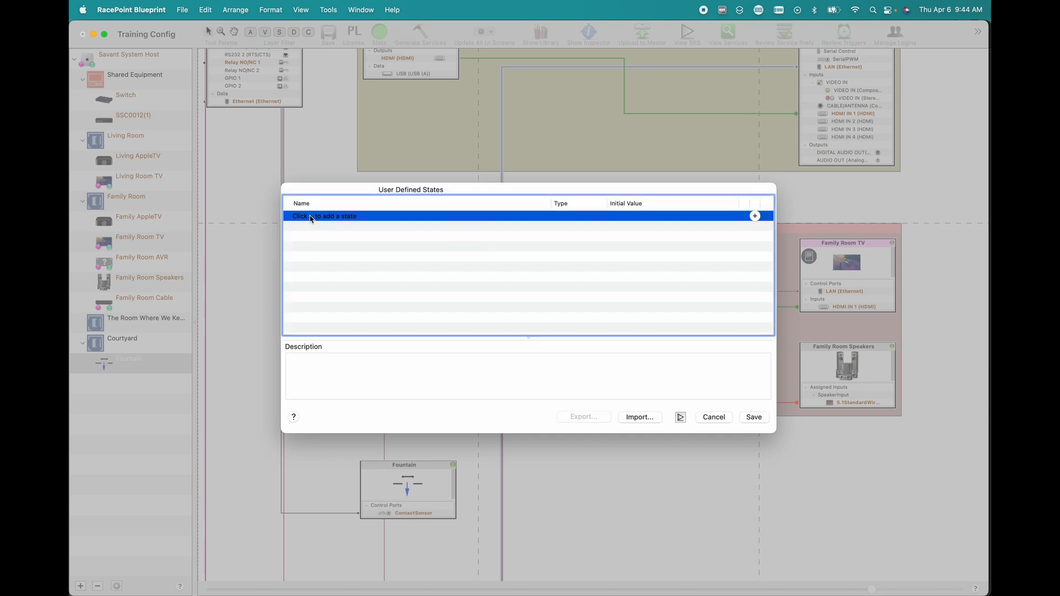
{"action": "left_click", "coordinate": [754, 216]}
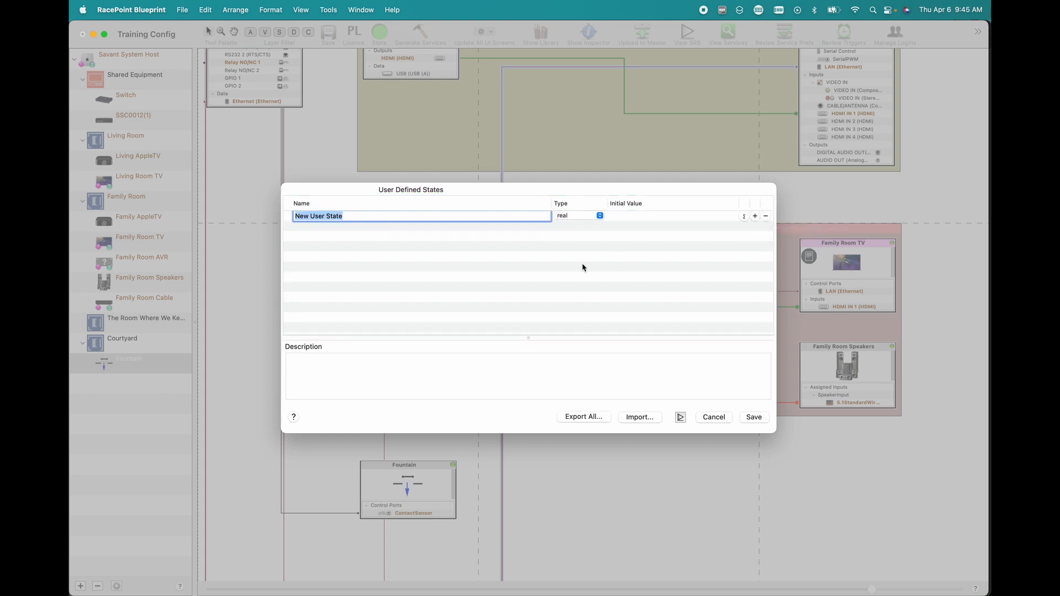
{"action": "type", "text": "Fountain Turn Off Time"}
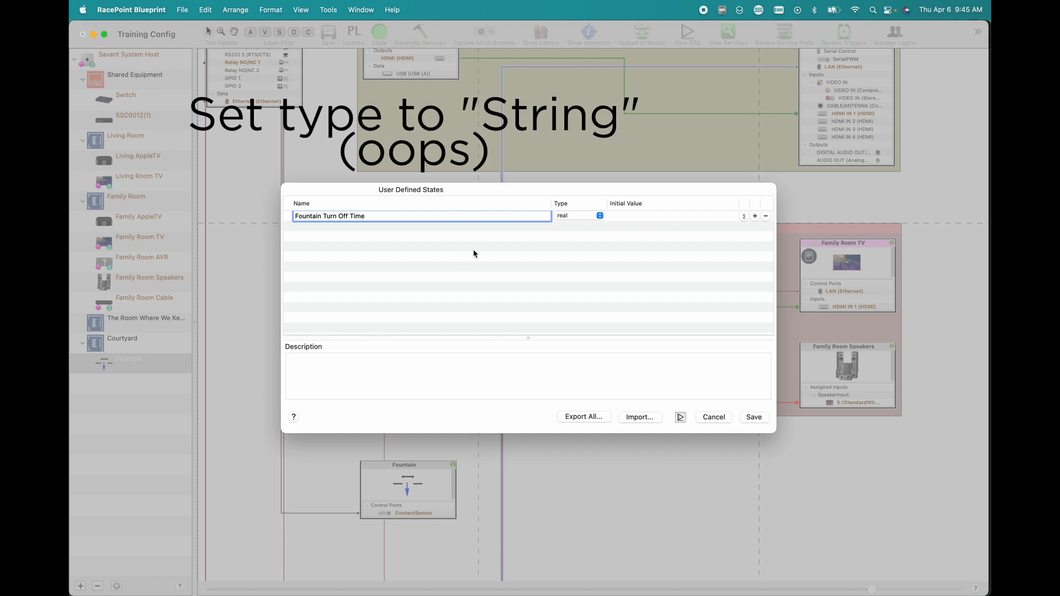
{"action": "key", "text": "Return"}
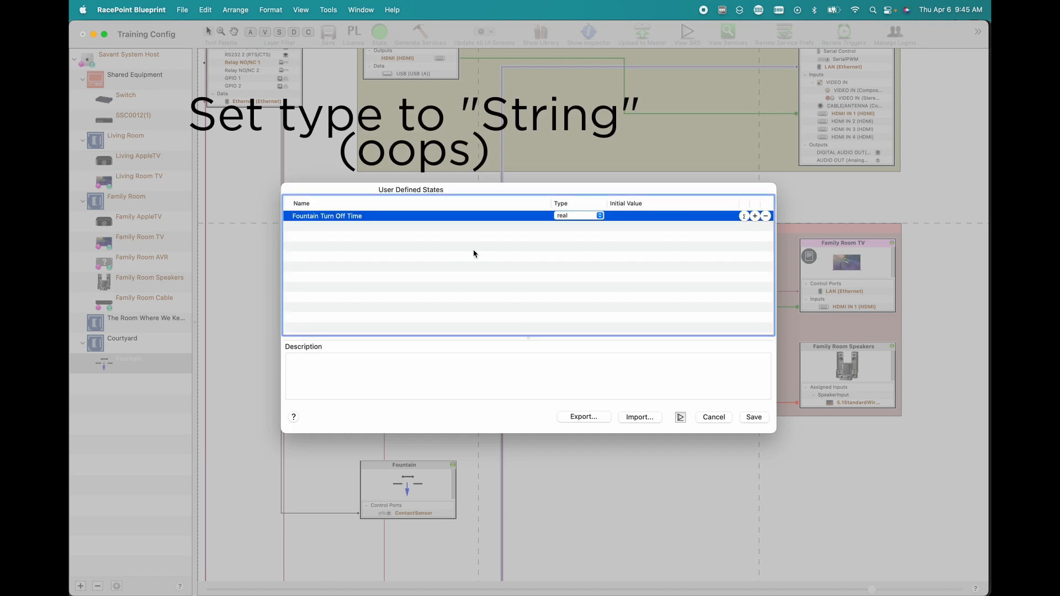
{"action": "left_click", "coordinate": [754, 418]}
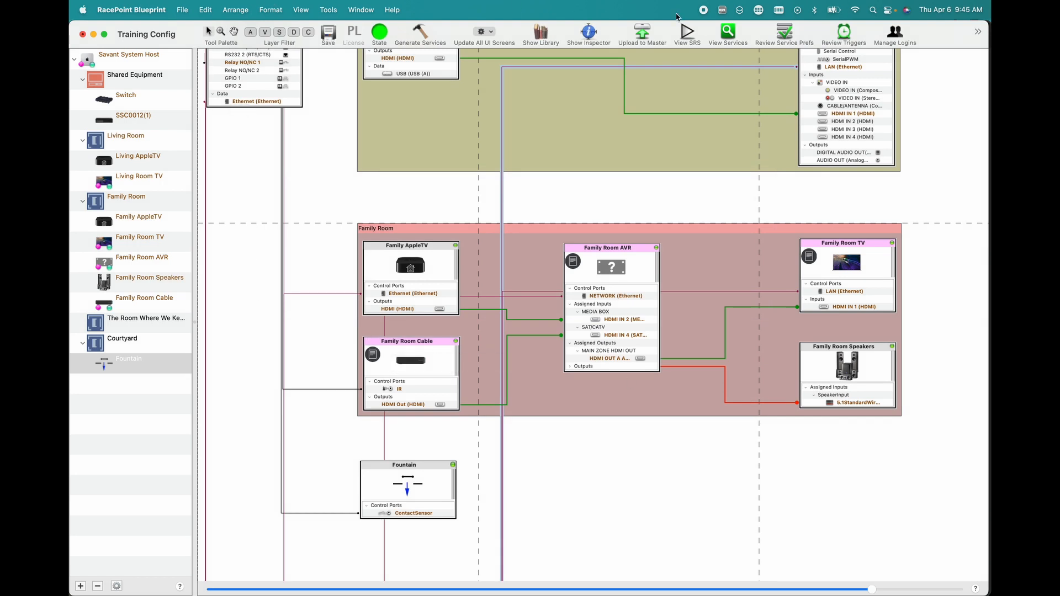
- Create a service request named FountainTimerClear under the Courtyard's General Programmable Service Requests
{"action": "left_click", "coordinate": [728, 33]}
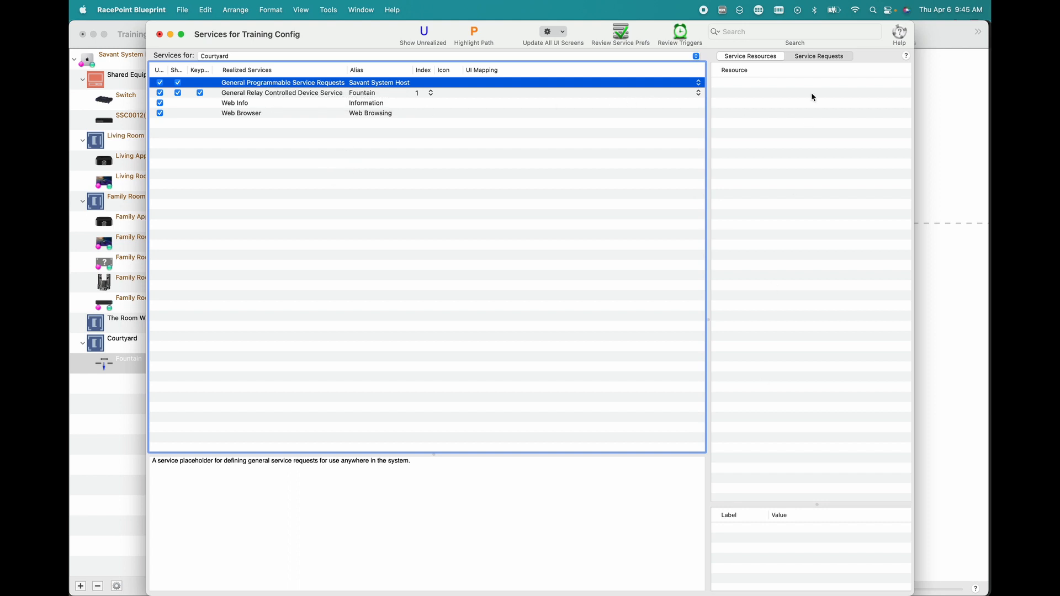
{"action": "left_click", "coordinate": [817, 56]}
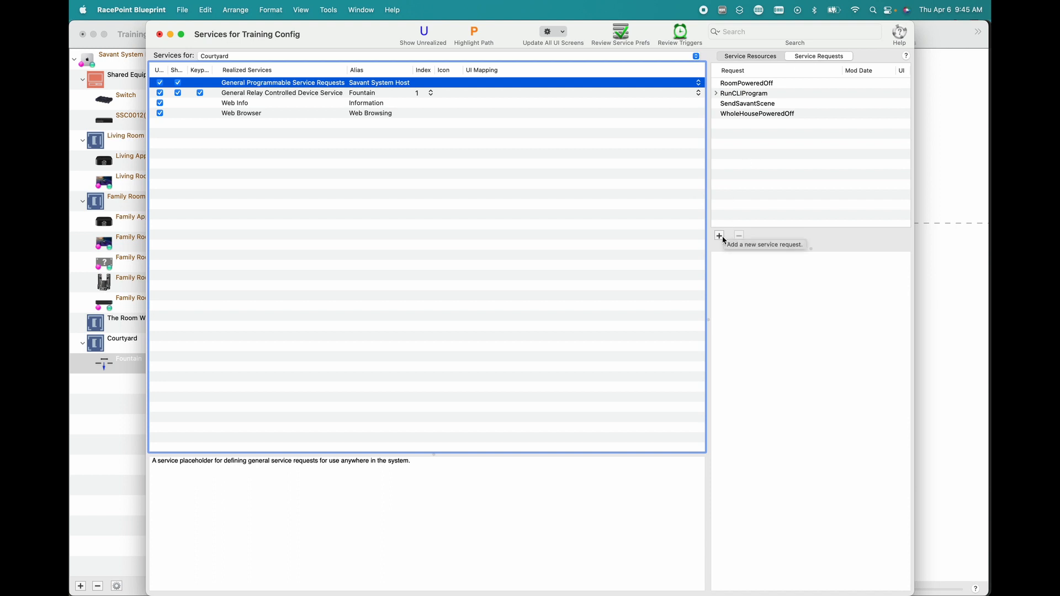
{"action": "left_click", "coordinate": [719, 236]}
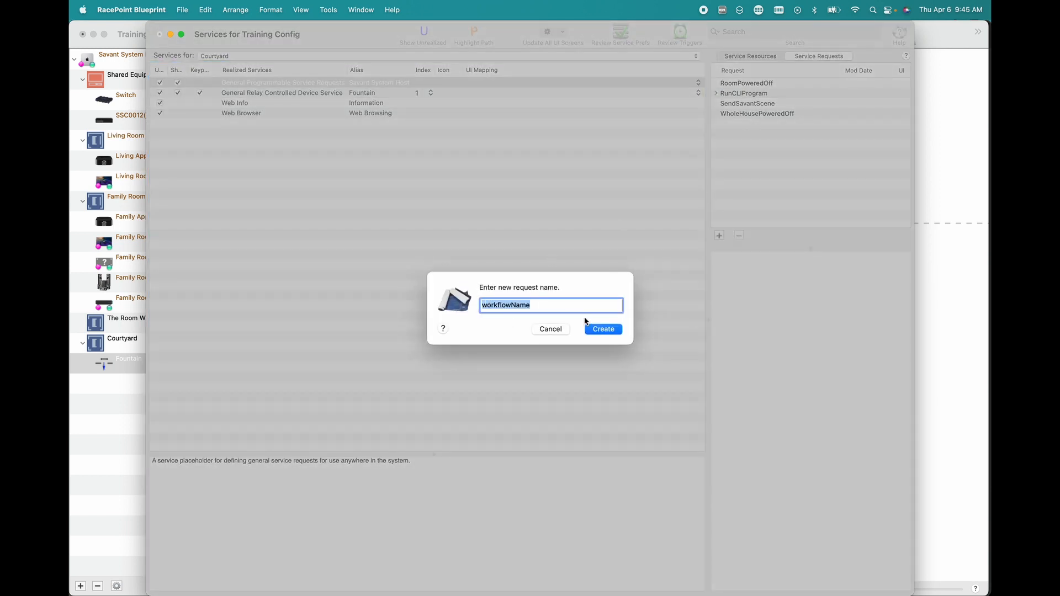
{"action": "type", "text": "FountainTimerClear"}
{"action": "left_click", "coordinate": [603, 329]}
- Create a second Courtyard programmable service request named FountainTimerSet
{"action": "left_click", "coordinate": [719, 236]}
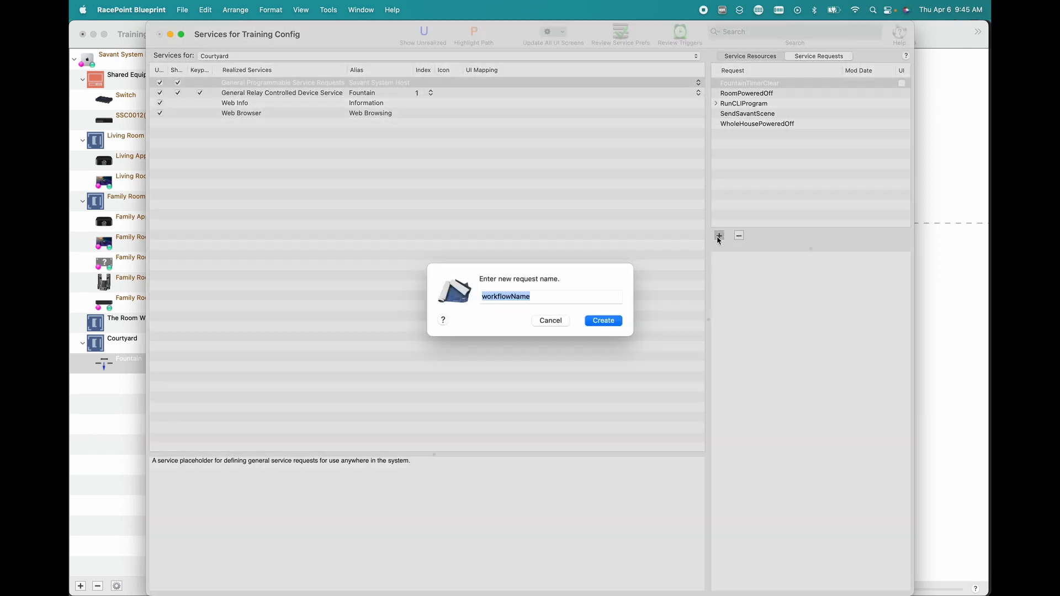
{"action": "type", "text": "Fount"}
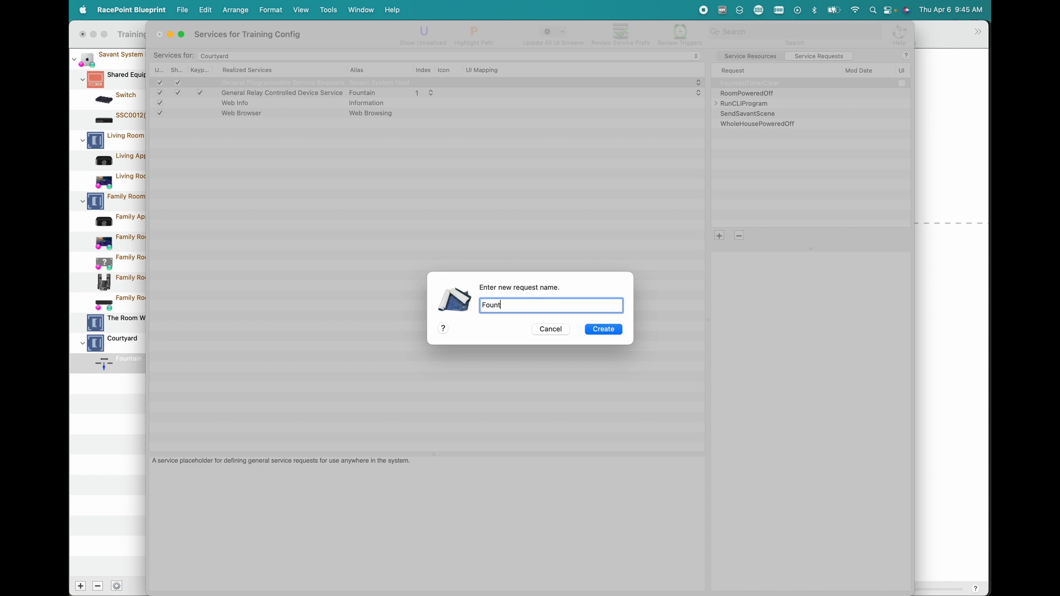
{"action": "type", "text": "ainTimerSet"}
{"action": "left_click", "coordinate": [608, 330]}
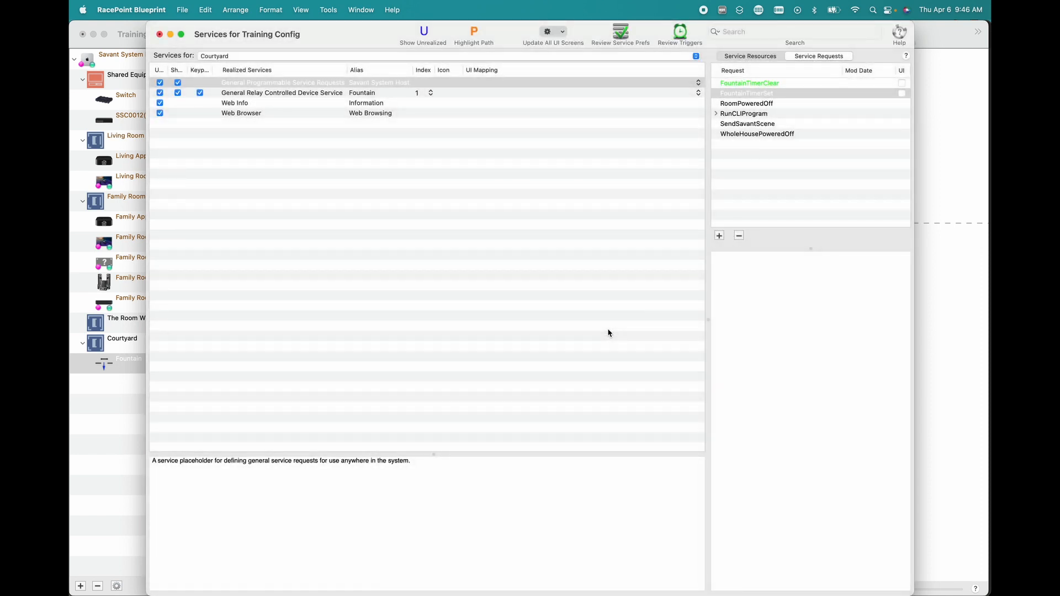
- Open the FountainTimerSet request in Automator and add a Savant State Setter action to its workflow
{"action": "left_click", "coordinate": [740, 92]}
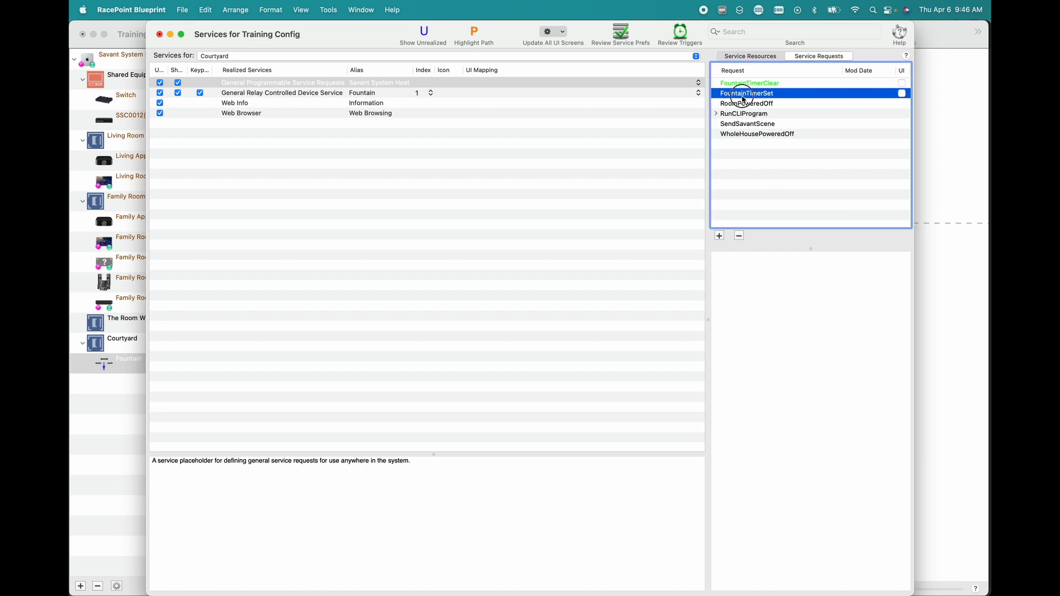
{"action": "double_click", "coordinate": [741, 97]}
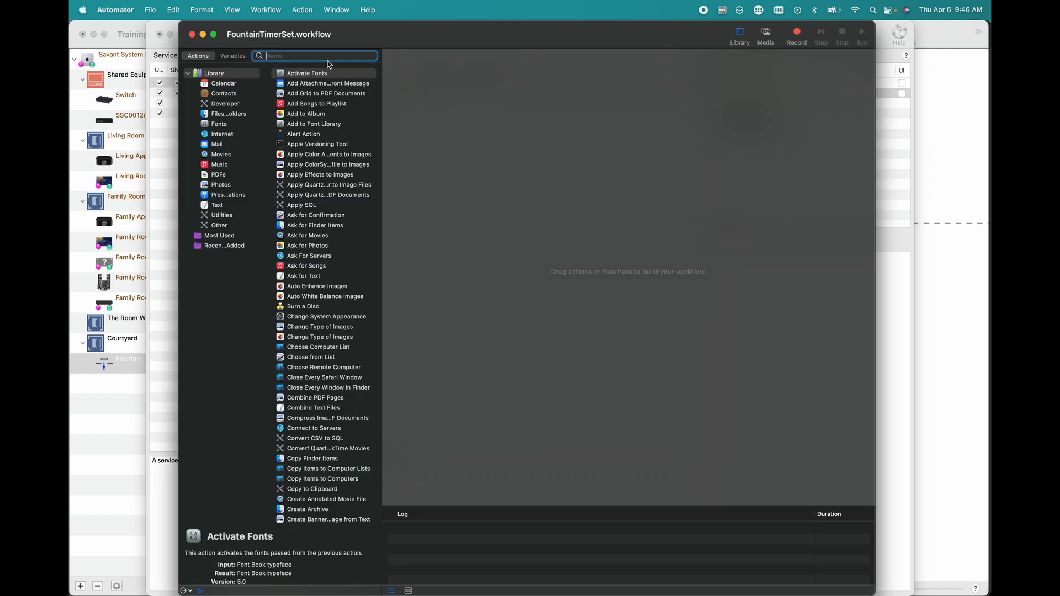
{"action": "type", "text": "sta"}
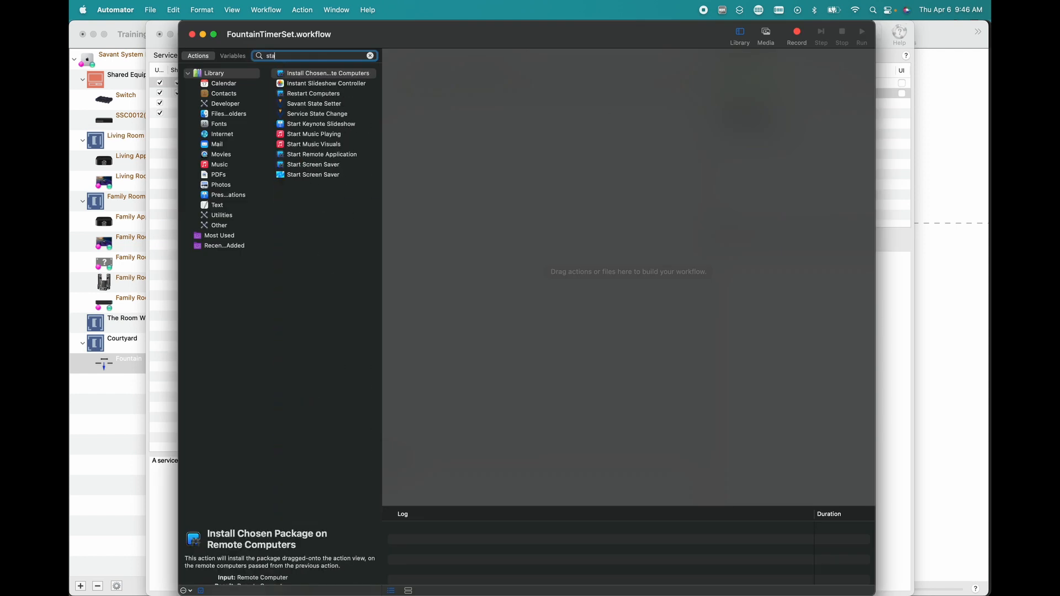
{"action": "type", "text": "te"}
{"action": "left_click_drag", "start_coordinate": [337, 73], "coordinate": [530, 108]}
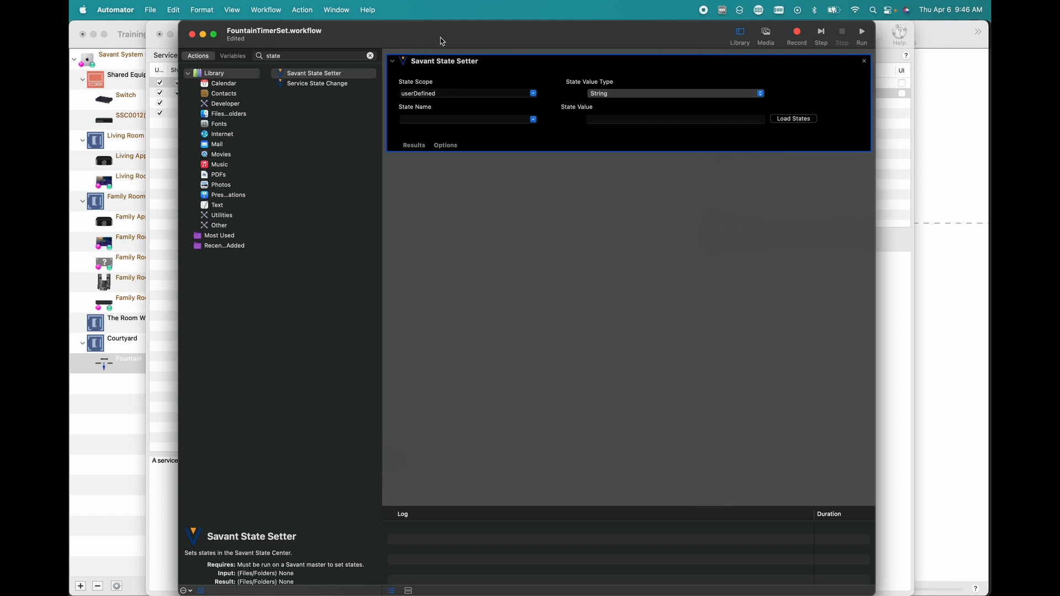
{"action": "left_click_drag", "start_coordinate": [431, 42], "coordinate": [434, 6]}
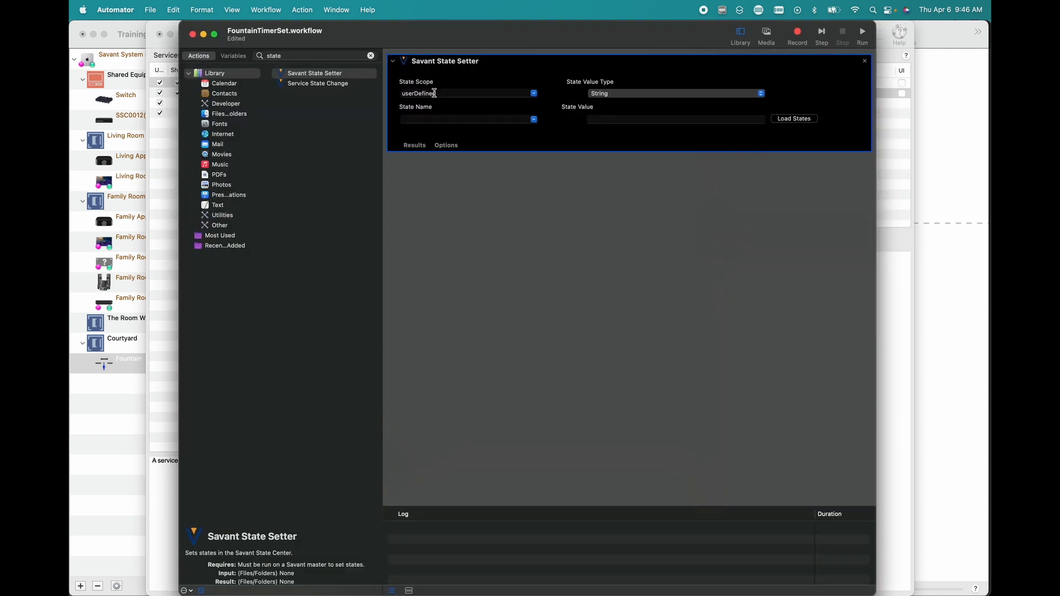
- Configure the Savant State Setter with state name Fountain Off Time Time, value type Current Time, and state value 7200
{"action": "left_click", "coordinate": [432, 119]}
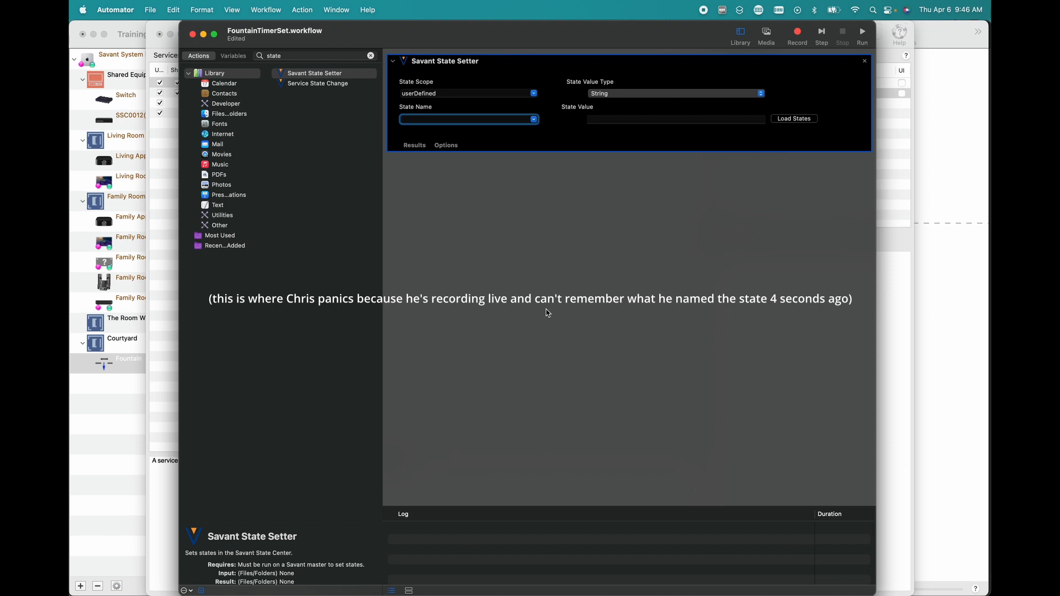
{"action": "type", "text": "Fou"}
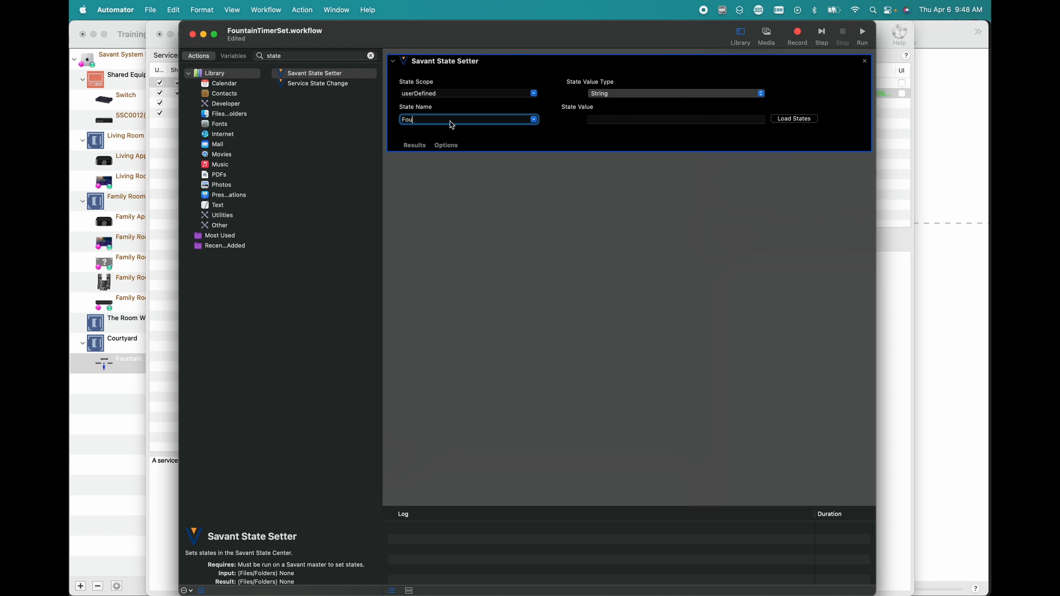
{"action": "type", "text": "ntain Off Time Time"}
{"action": "left_click", "coordinate": [622, 93]}
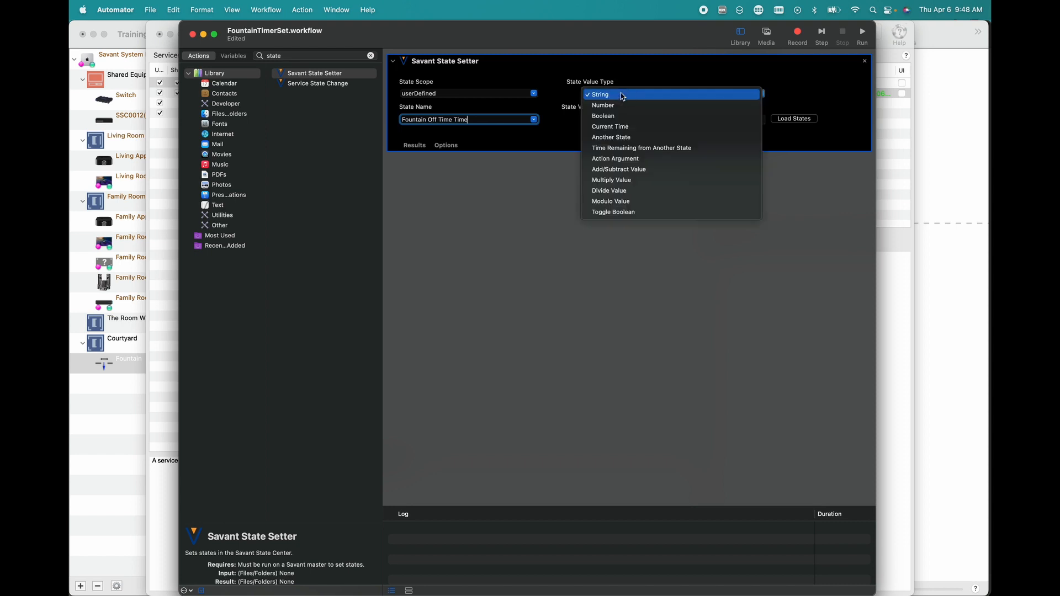
{"action": "left_click", "coordinate": [611, 128]}
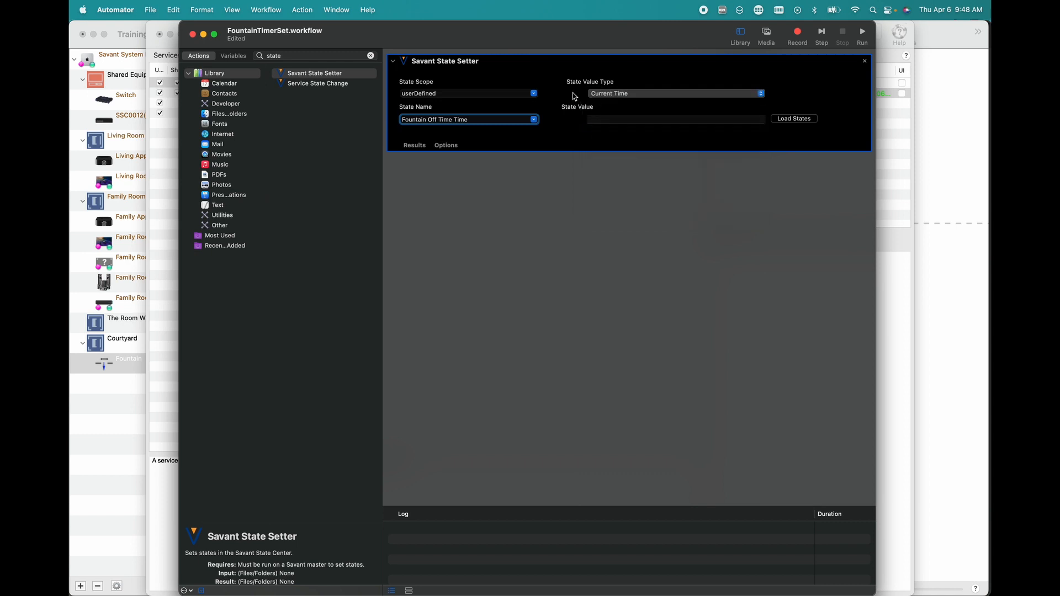
{"action": "left_click", "coordinate": [602, 118]}
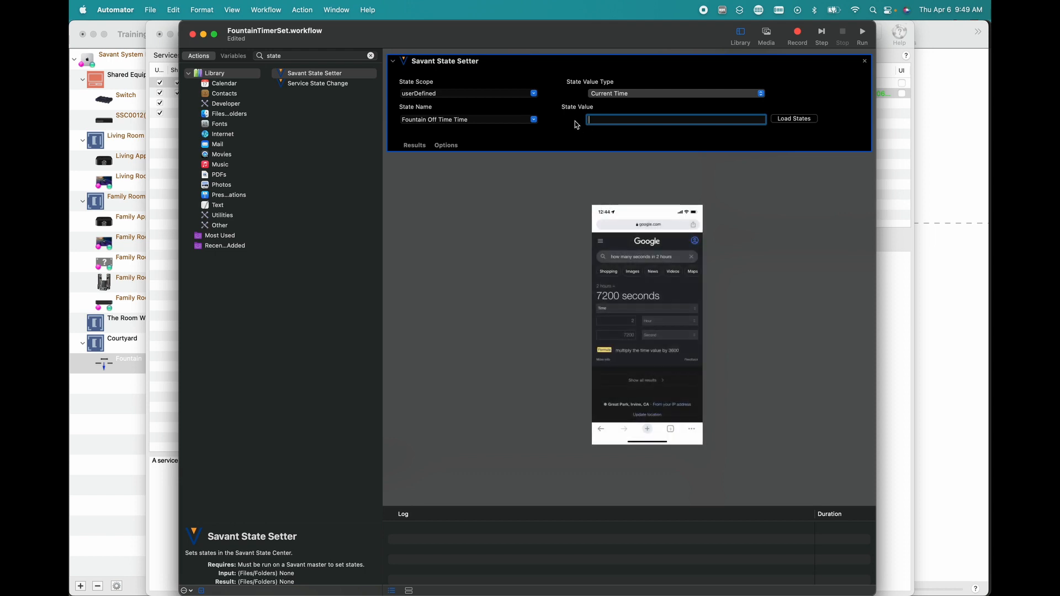
{"action": "type", "text": "7200"}
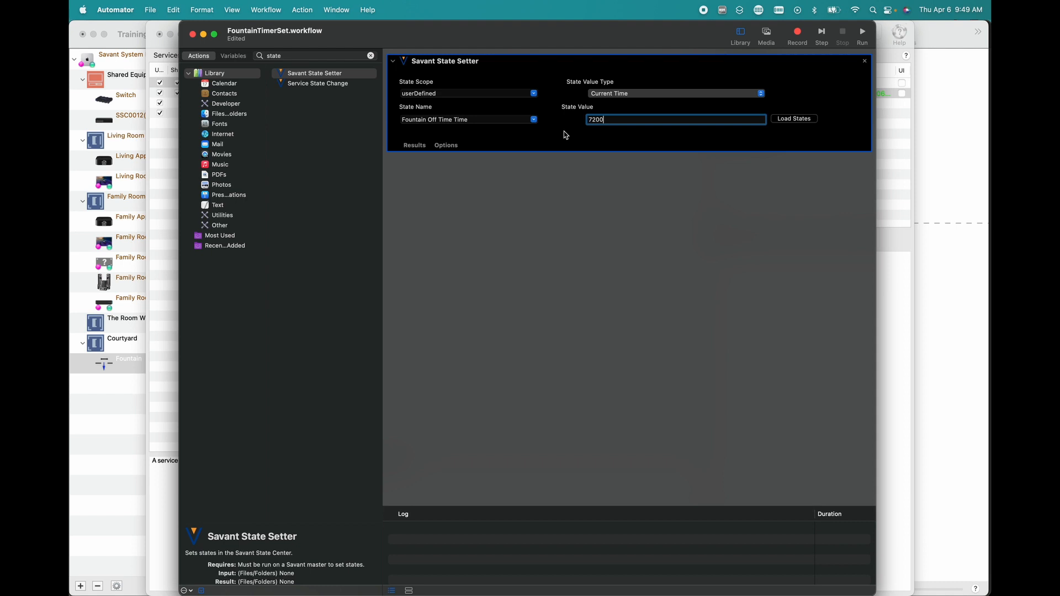
- Save the FountainTimerSet workflow and close it
{"action": "left_click", "coordinate": [551, 237]}
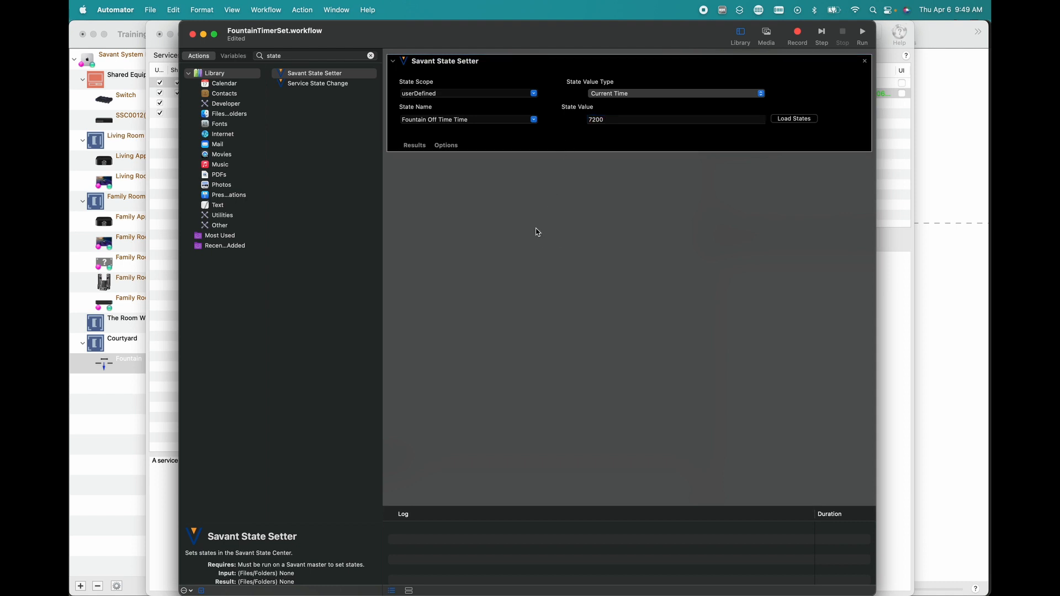
{"action": "key", "text": "super+s"}
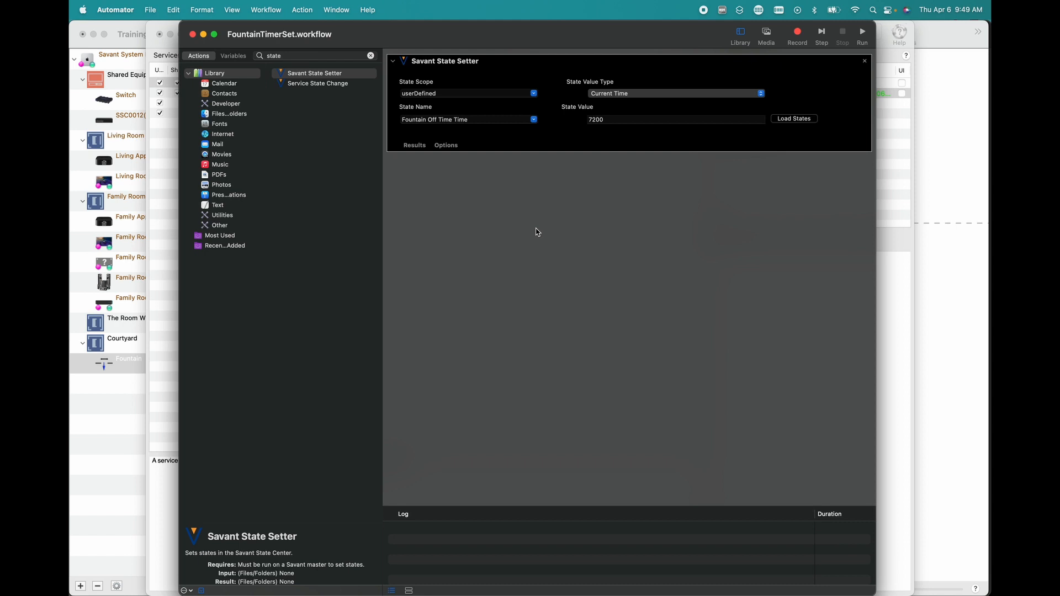
{"action": "left_click", "coordinate": [192, 34]}
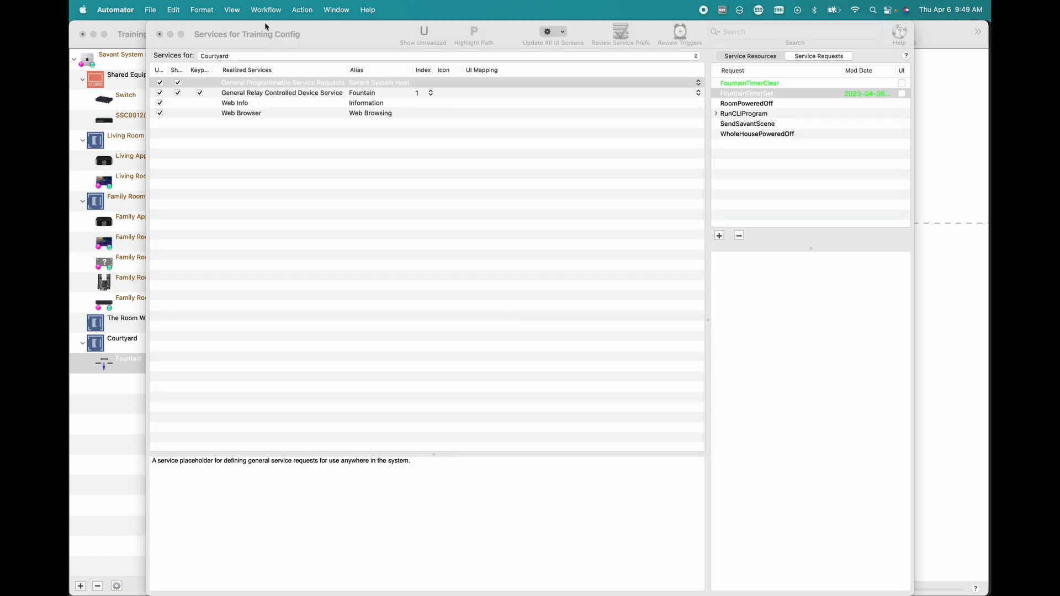
- Open the FountainTimerClear request's workflow and add a Savant State Setter action
{"action": "double_click", "coordinate": [764, 84]}
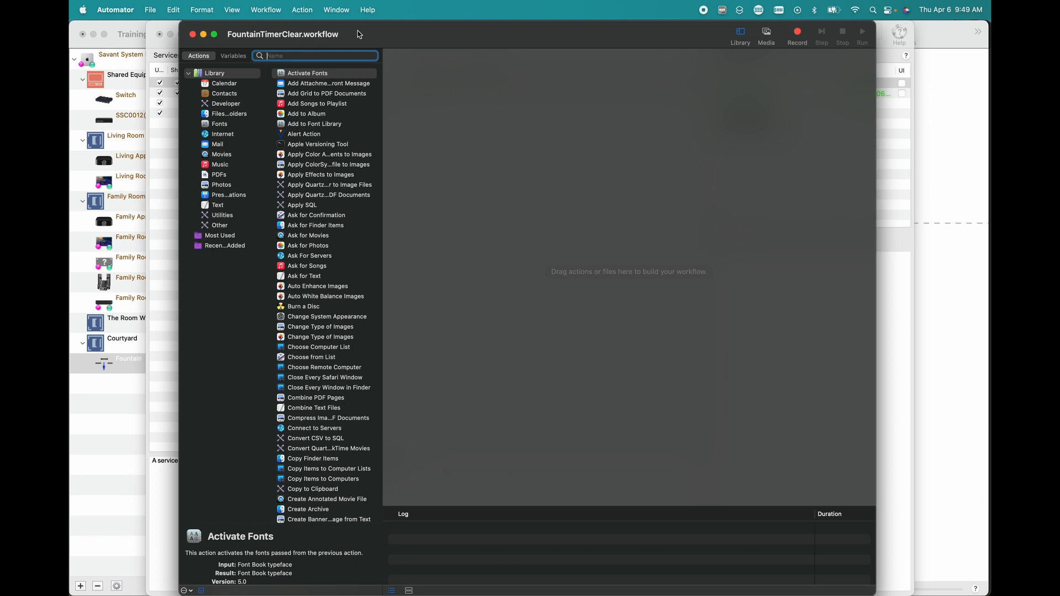
{"action": "type", "text": "state"}
{"action": "left_click_drag", "start_coordinate": [302, 74], "coordinate": [497, 90]}
{"action": "left_click", "coordinate": [484, 119]}
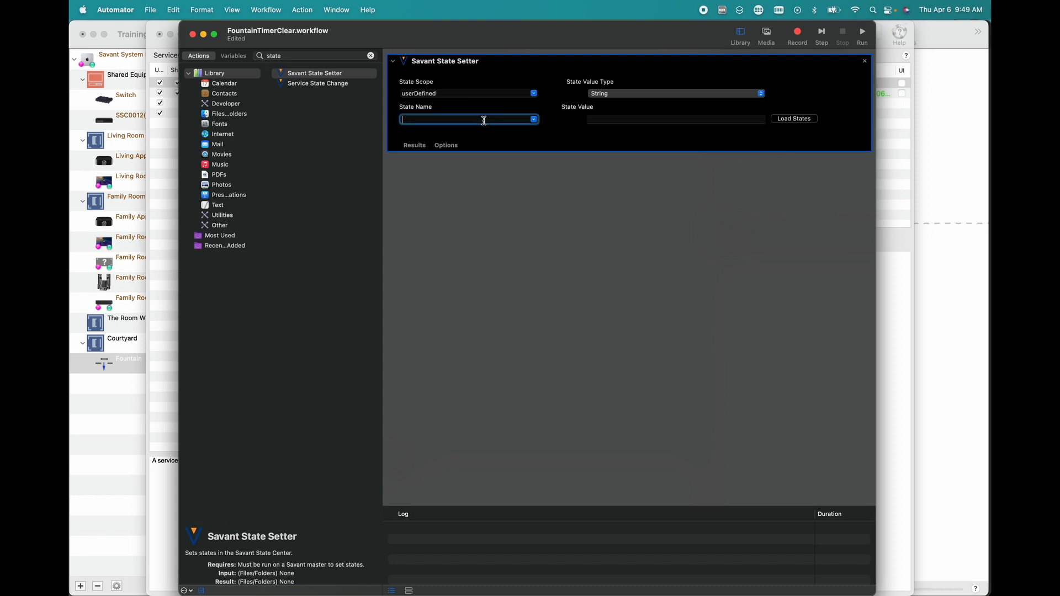
- Name the state Fountain Turn Off Time, keep the value type String with an empty value, and save and close the FountainTimerClear workflow
{"action": "type", "text": "Fountain Turn Off Time"}
{"action": "left_click", "coordinate": [625, 95]}
{"action": "left_click", "coordinate": [597, 94]}
{"action": "left_click", "coordinate": [557, 67]}
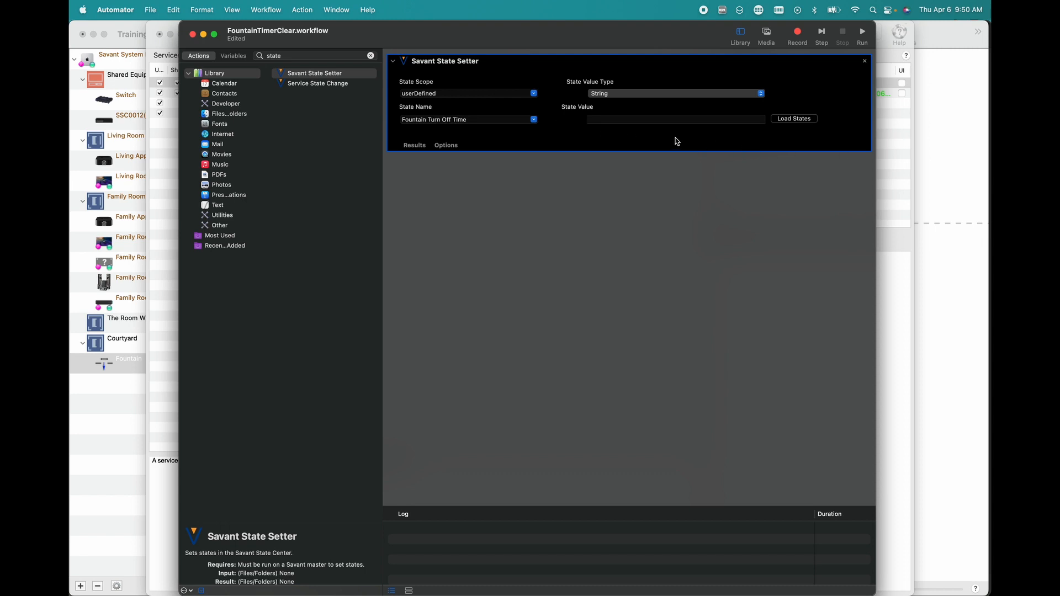
{"action": "left_click_drag", "start_coordinate": [571, 41], "coordinate": [570, 41]}
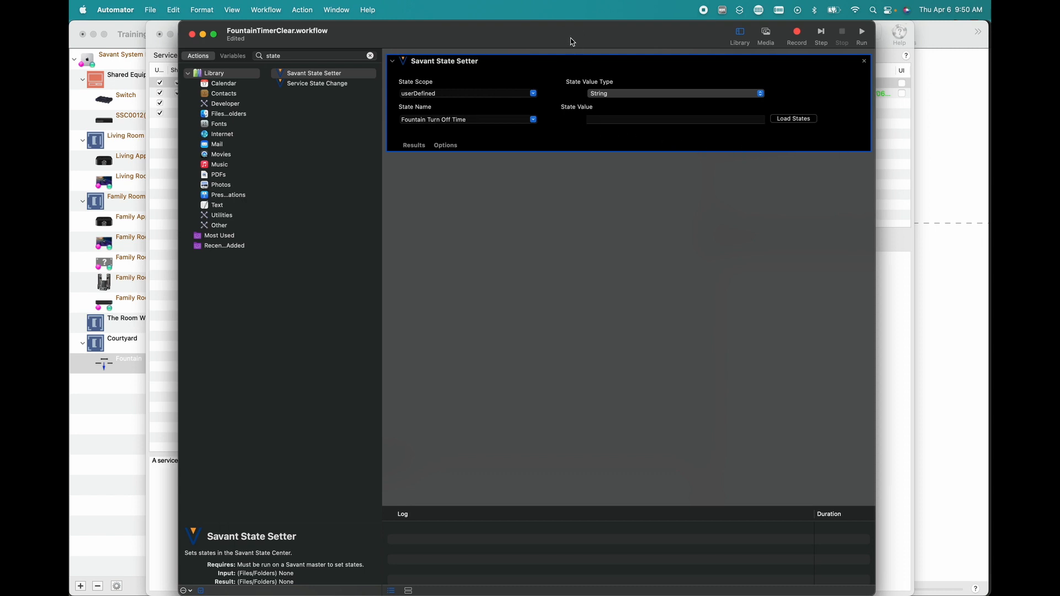
{"action": "left_click", "coordinate": [192, 35]}
- Open the FountainTimerSet and FountainTimerClear workflows and arrange their windows so both can be reached
{"action": "double_click", "coordinate": [753, 94]}
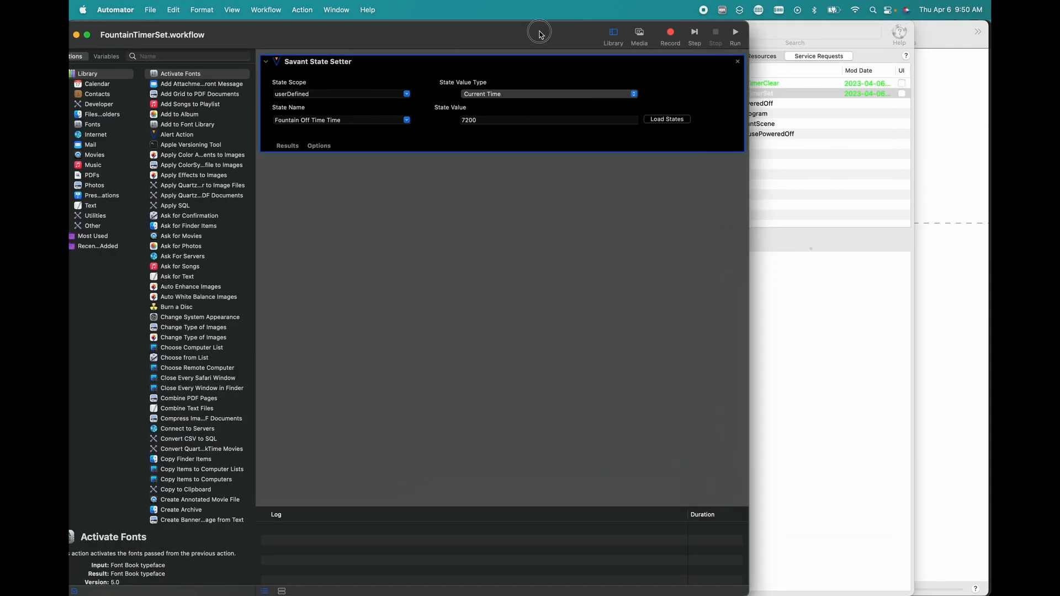
{"action": "double_click", "coordinate": [749, 83]}
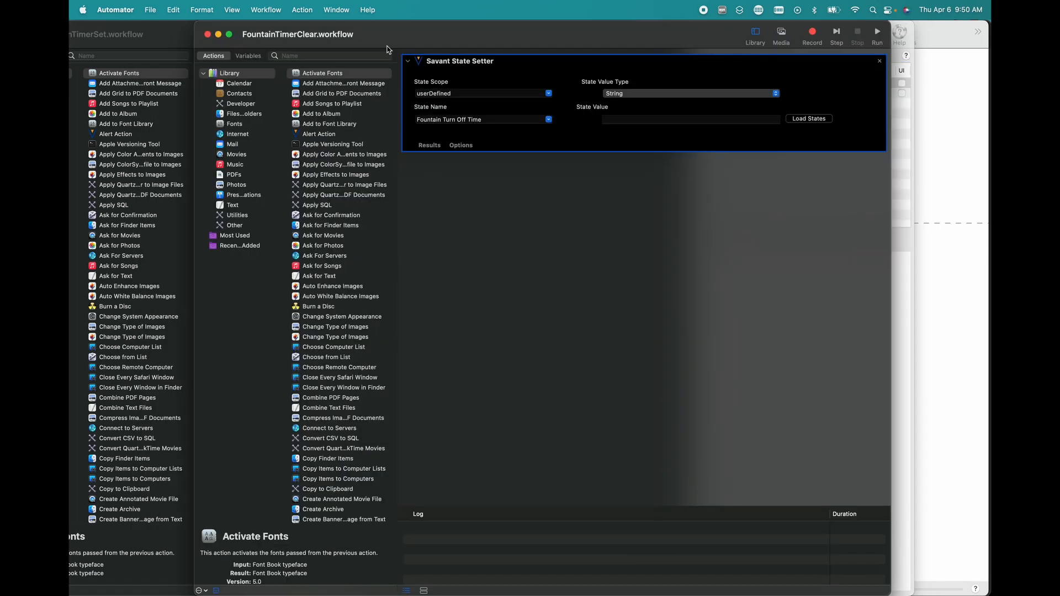
{"action": "left_click_drag", "start_coordinate": [403, 33], "coordinate": [259, 186]}
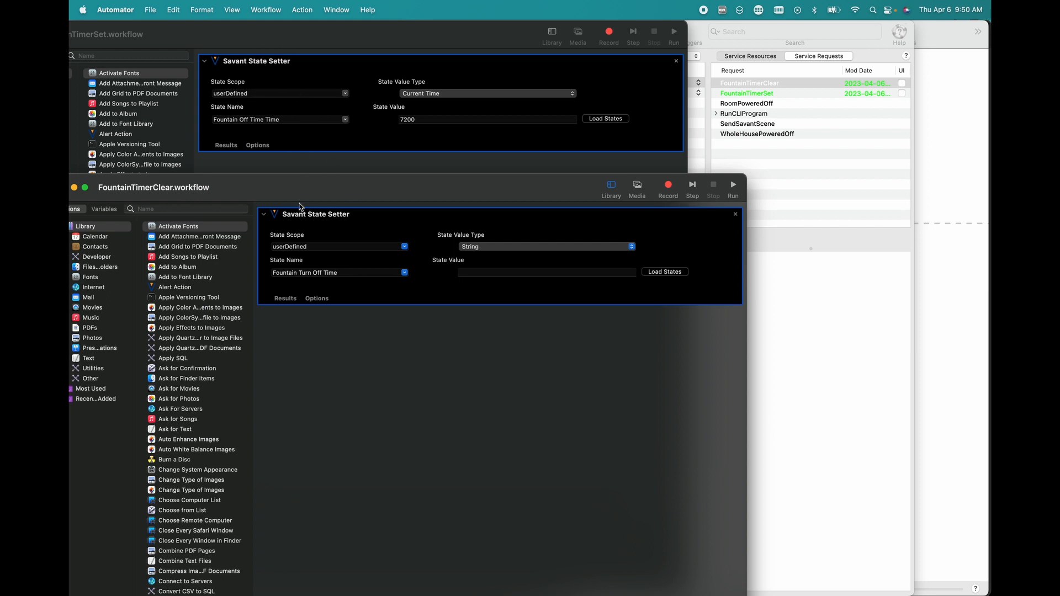
{"action": "left_click_drag", "start_coordinate": [290, 189], "coordinate": [511, 135]}
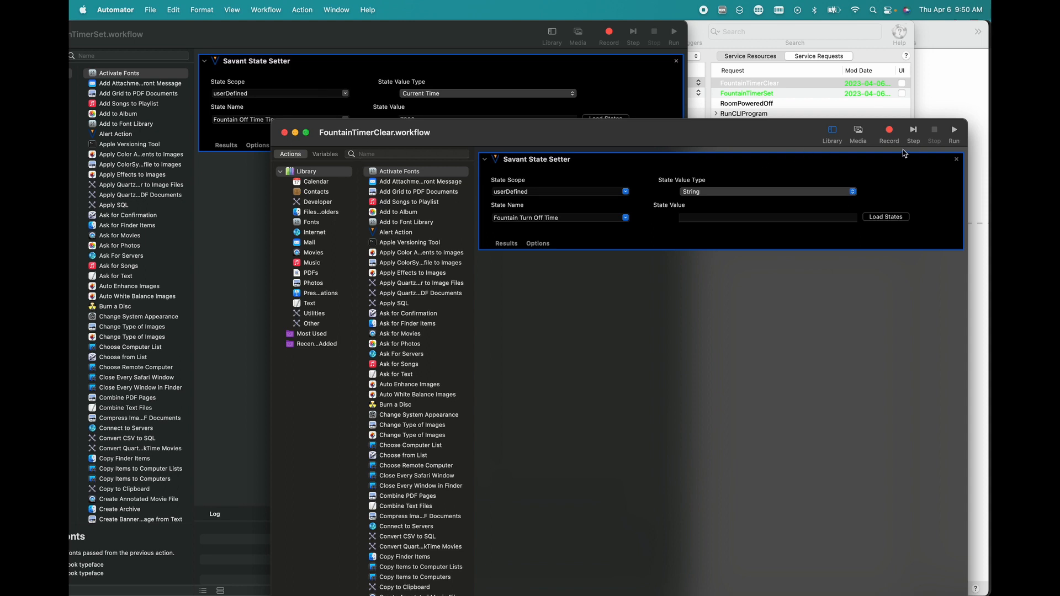
- Replace the Savant State Setter in FountainTimerClear with a copy of the one from the FountainTimerSet workflow
{"action": "left_click", "coordinate": [956, 161]}
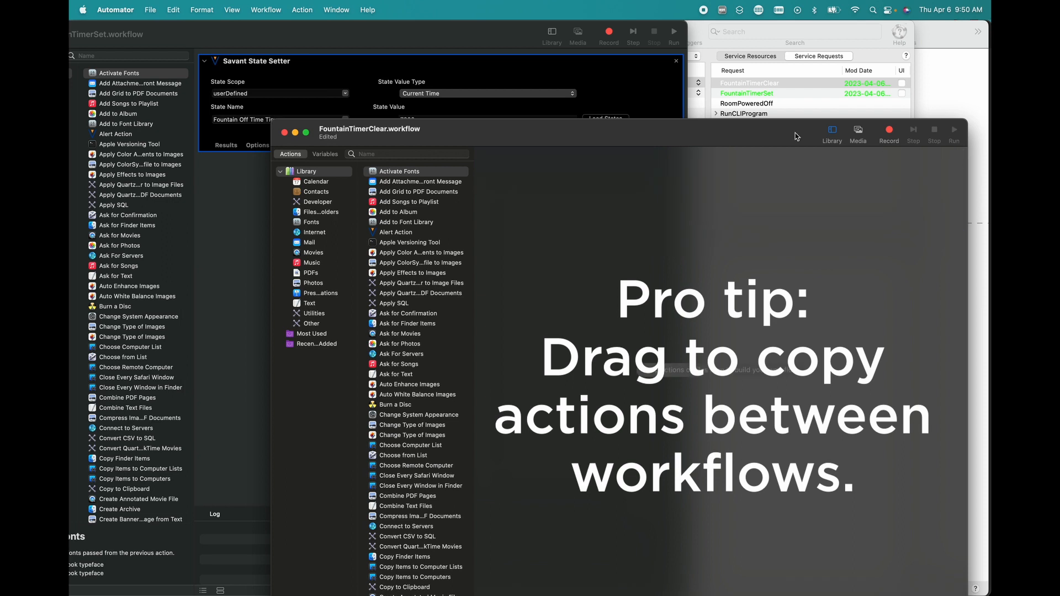
{"action": "double_click", "coordinate": [723, 135]}
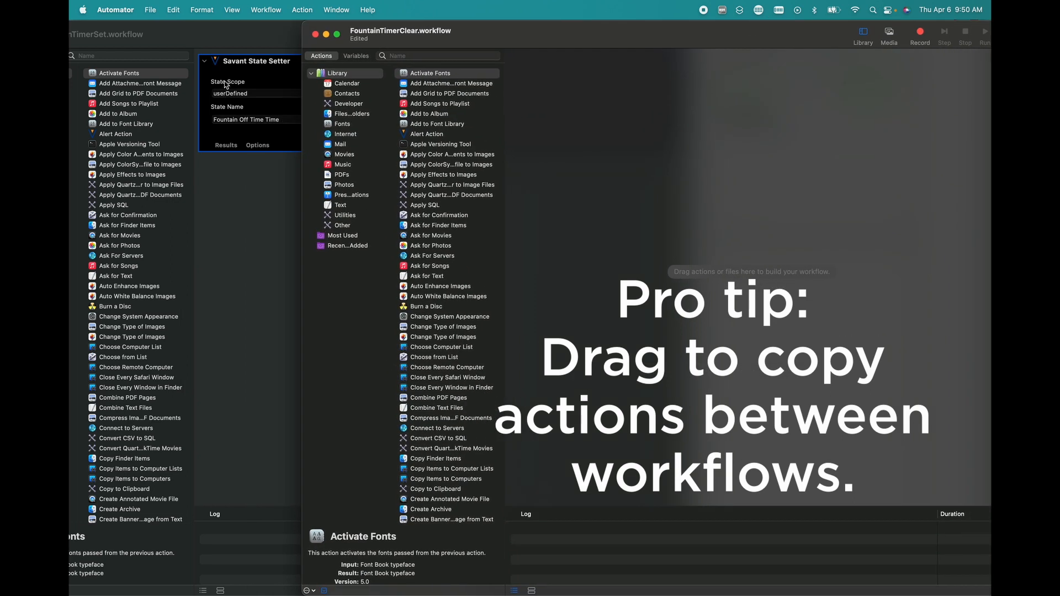
{"action": "left_click", "coordinate": [261, 65]}
{"action": "left_click_drag", "start_coordinate": [261, 66], "coordinate": [756, 134]}
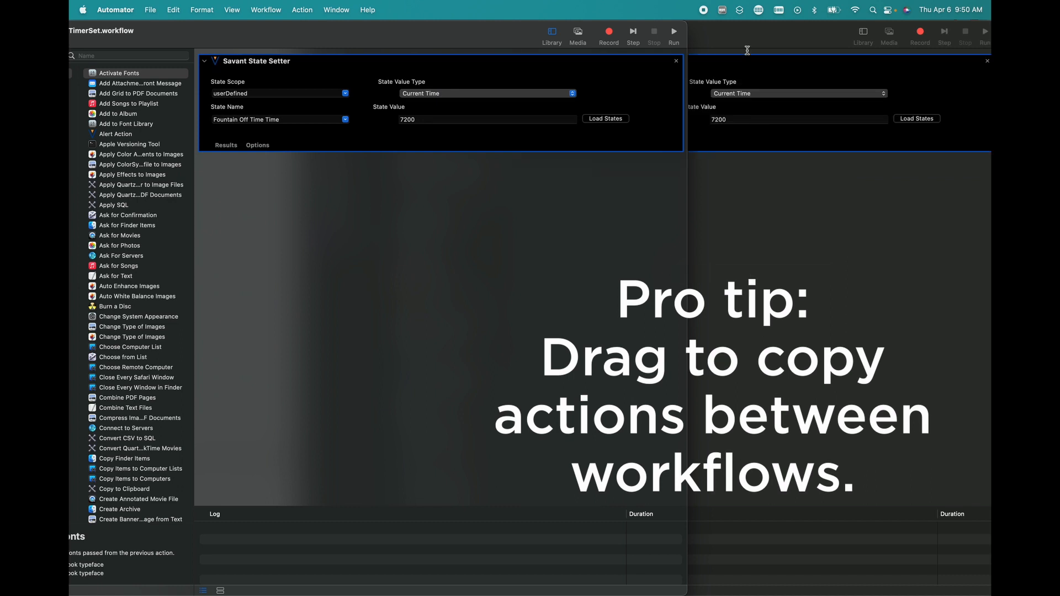
{"action": "left_click", "coordinate": [748, 48]}
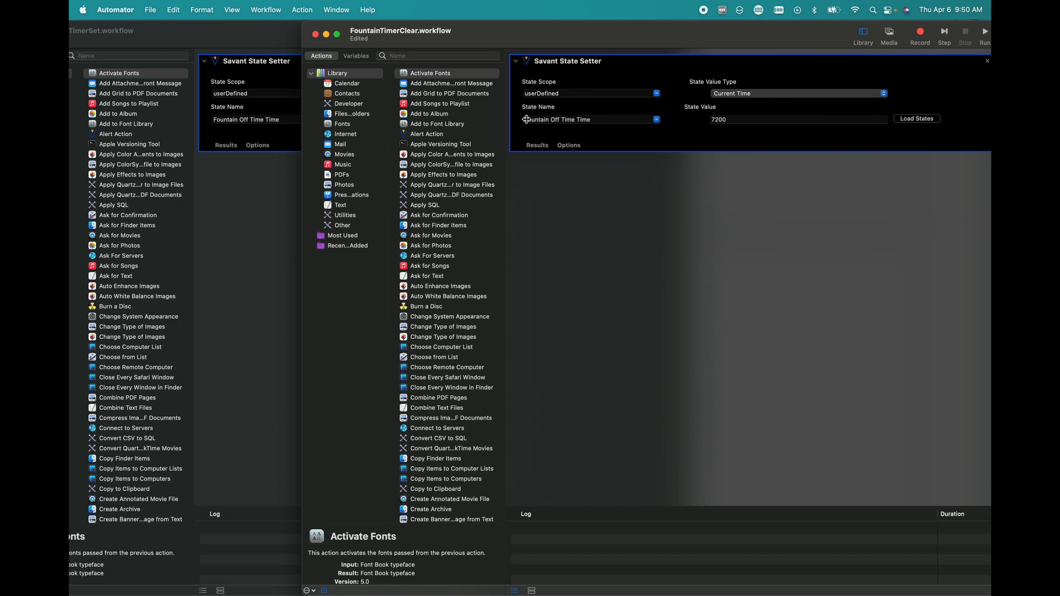
- Set the copied action's state value type to String, clear its state value, and save the FountainTimerClear workflow
{"action": "left_click", "coordinate": [737, 94]}
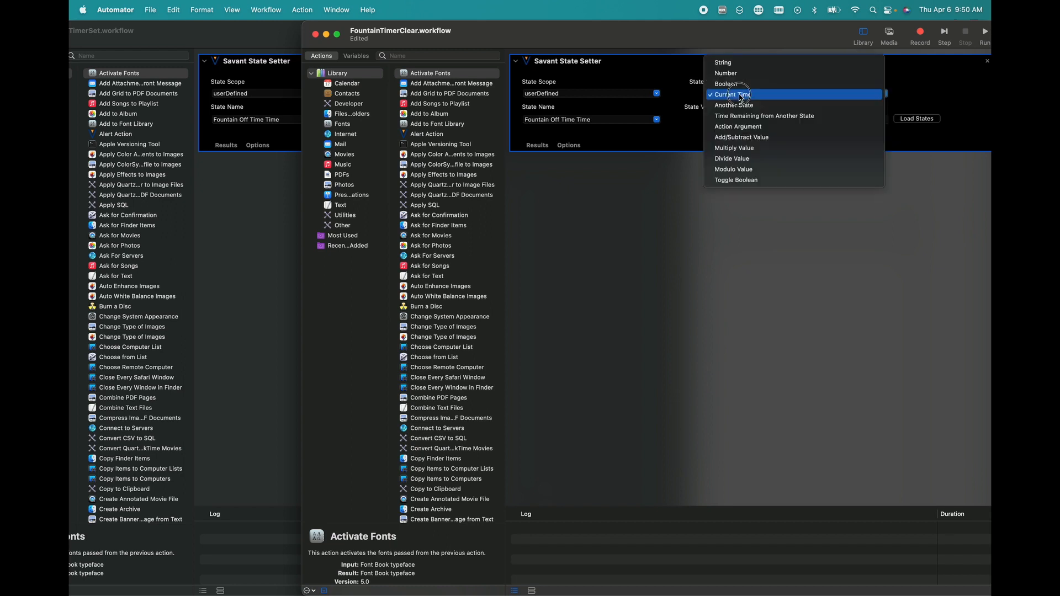
{"action": "left_click", "coordinate": [734, 63]}
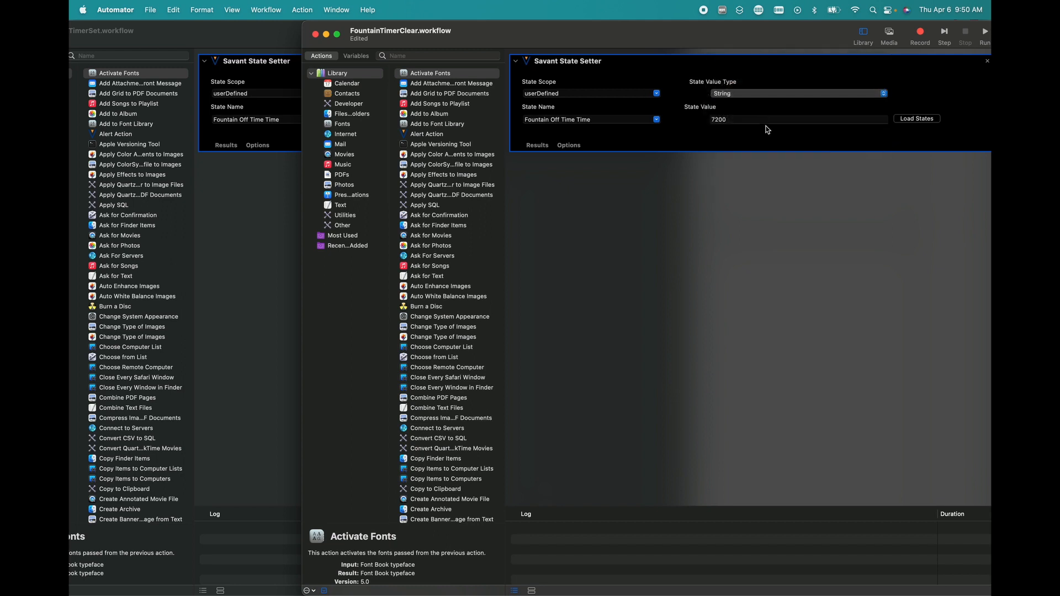
{"action": "left_click", "coordinate": [762, 122]}
{"action": "left_click_drag", "start_coordinate": [762, 121], "coordinate": [682, 119]}
{"action": "key", "text": "BackSpace"}
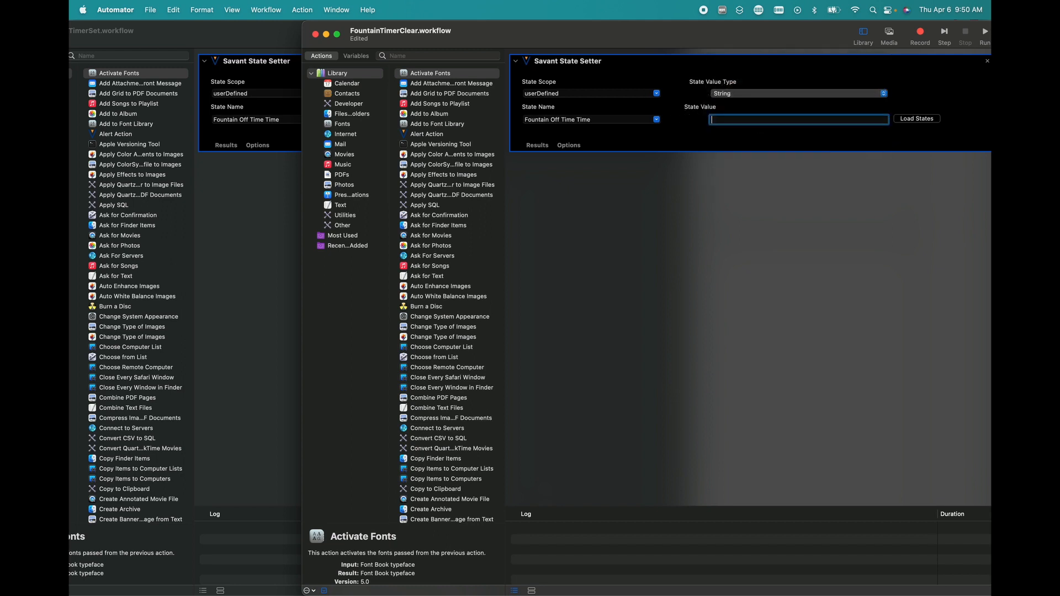
{"action": "left_click", "coordinate": [679, 244]}
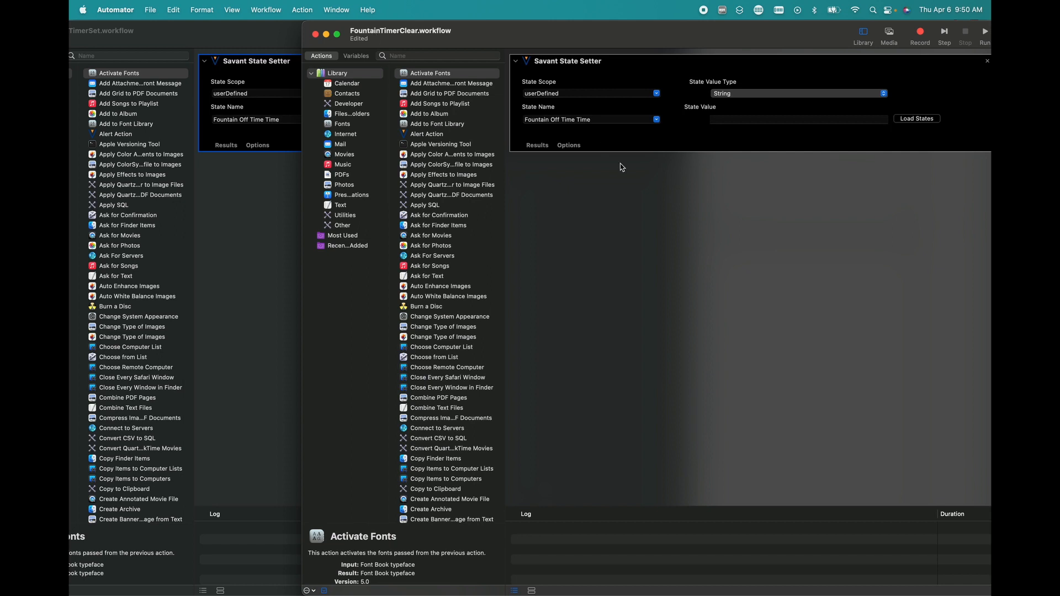
{"action": "key", "text": "ctrl+s"}
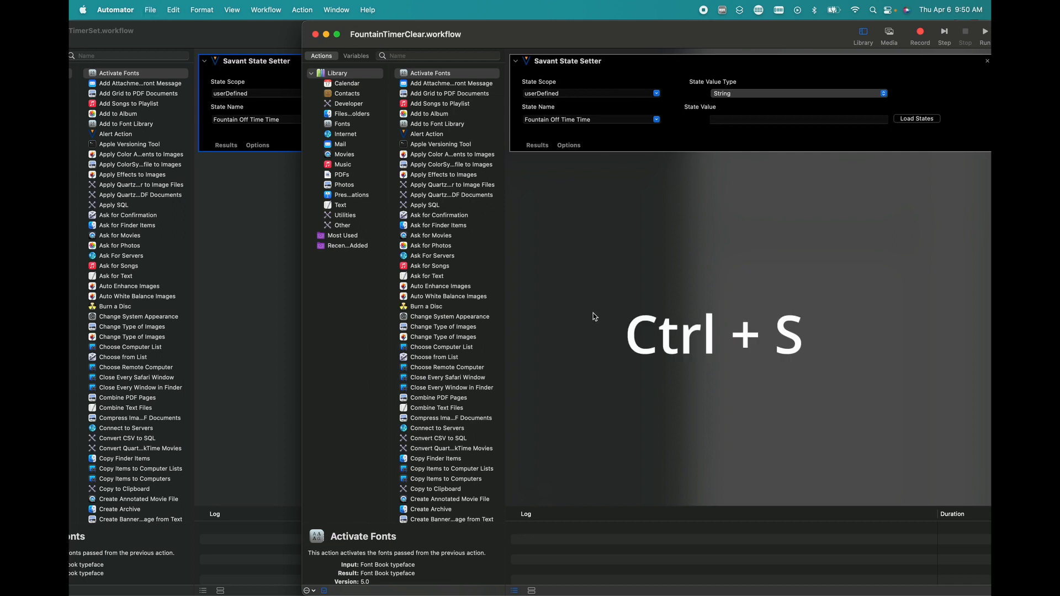
- Close the FountainTimerClear workflow, and save and close the FountainTimerSet workflow
{"action": "left_click", "coordinate": [316, 35]}
{"action": "left_click_drag", "start_coordinate": [256, 33], "coordinate": [441, 37]}
{"action": "key", "text": "ctrl+s"}
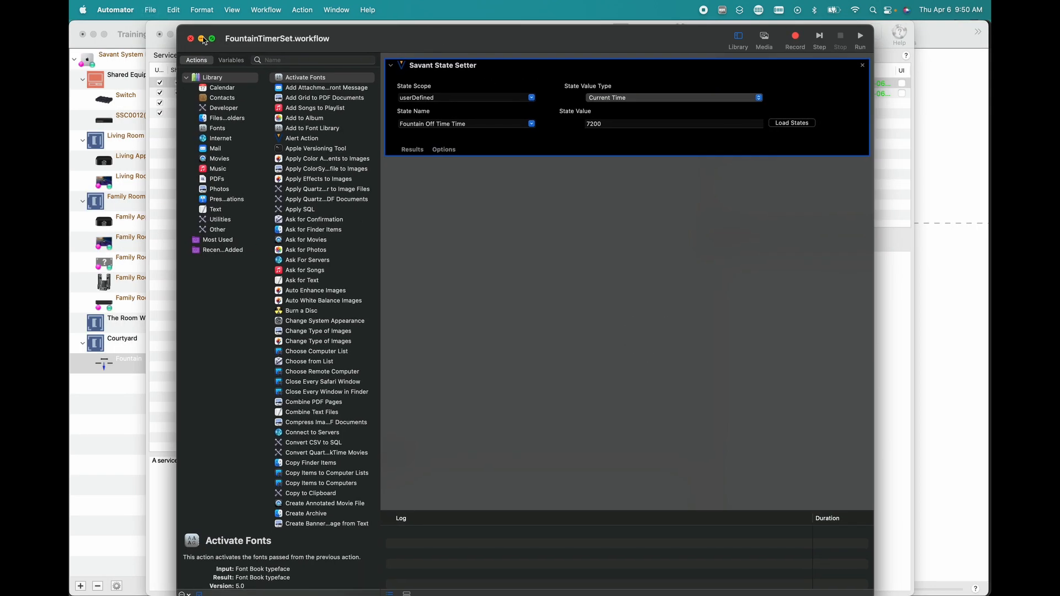
{"action": "left_click", "coordinate": [191, 38]}
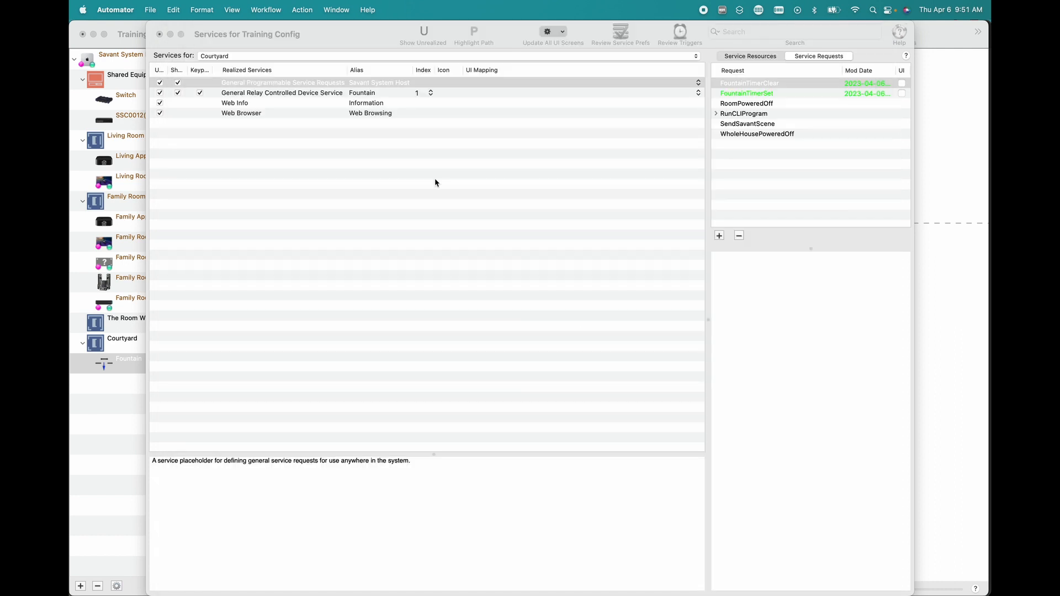
- Switch back to RacePoint Blueprint, open the trigger editor, and add a trigger named Set Timer in the Default group
{"action": "left_click", "coordinate": [793, 181]}
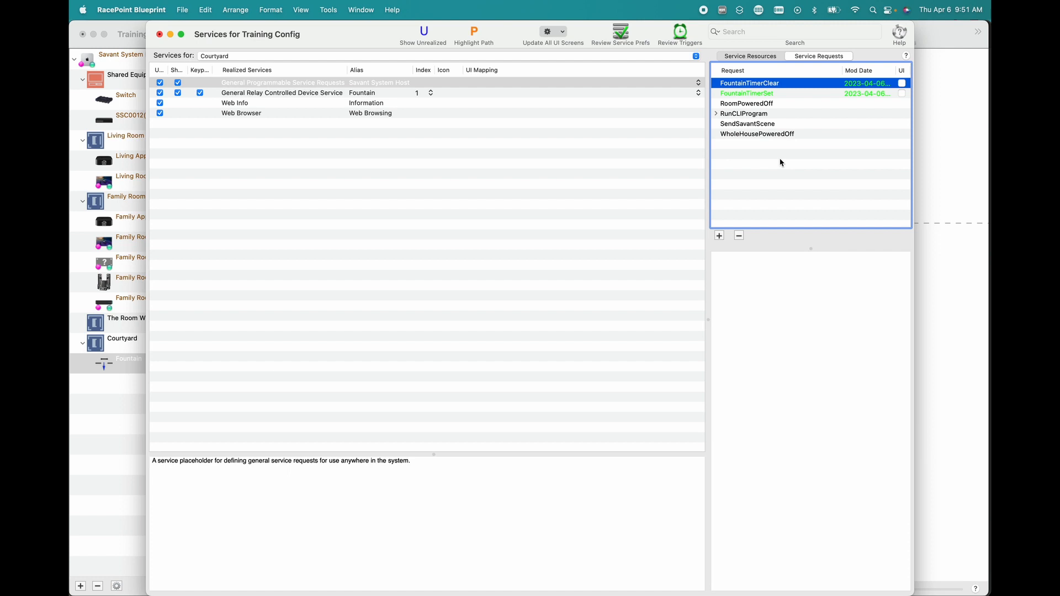
{"action": "left_click", "coordinate": [678, 32]}
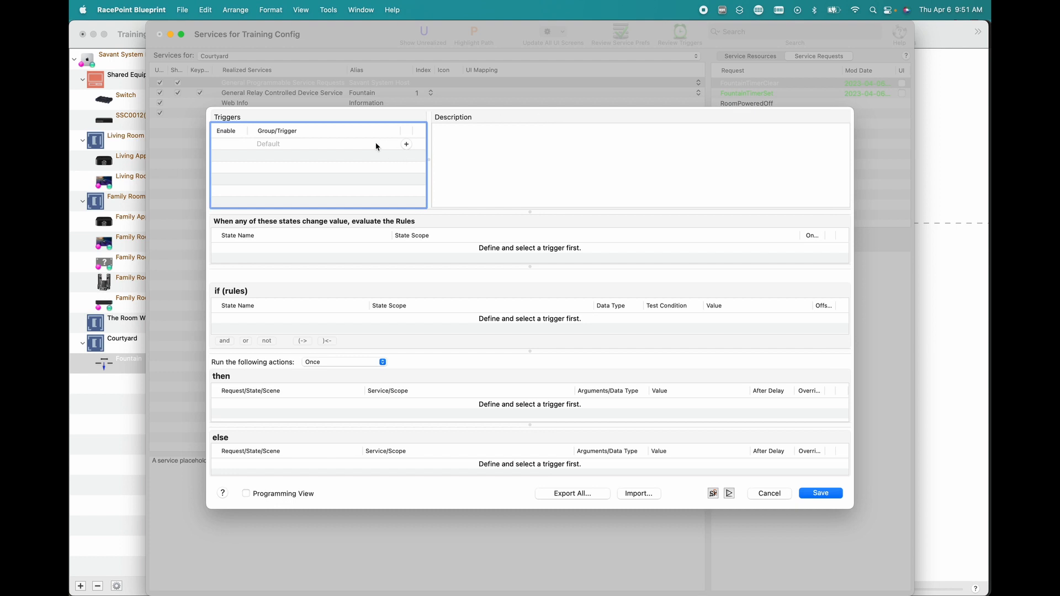
{"action": "left_click", "coordinate": [346, 142]}
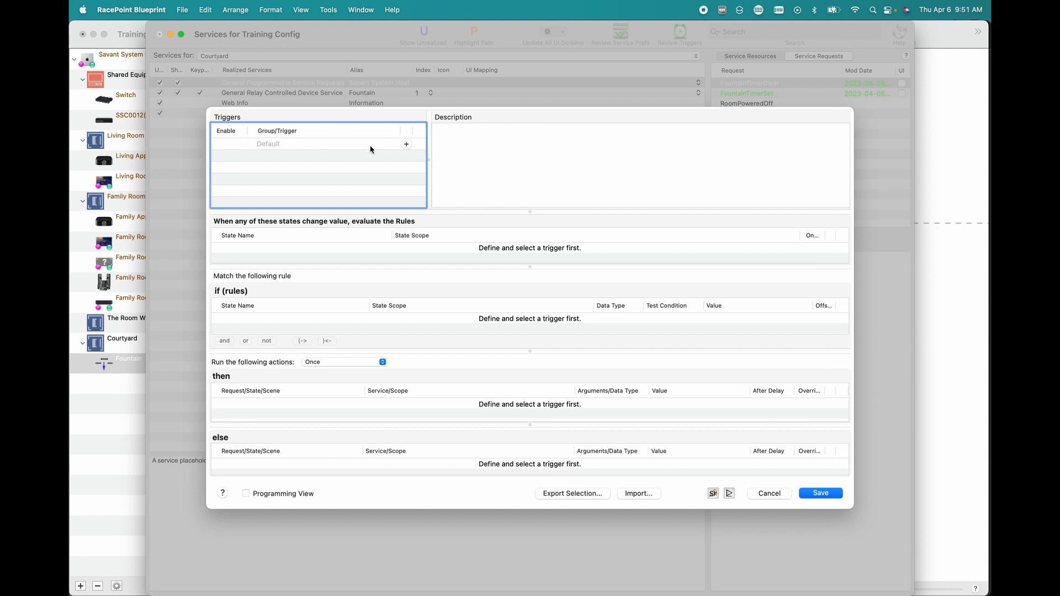
{"action": "left_click", "coordinate": [407, 144]}
{"action": "double_click", "coordinate": [317, 155]}
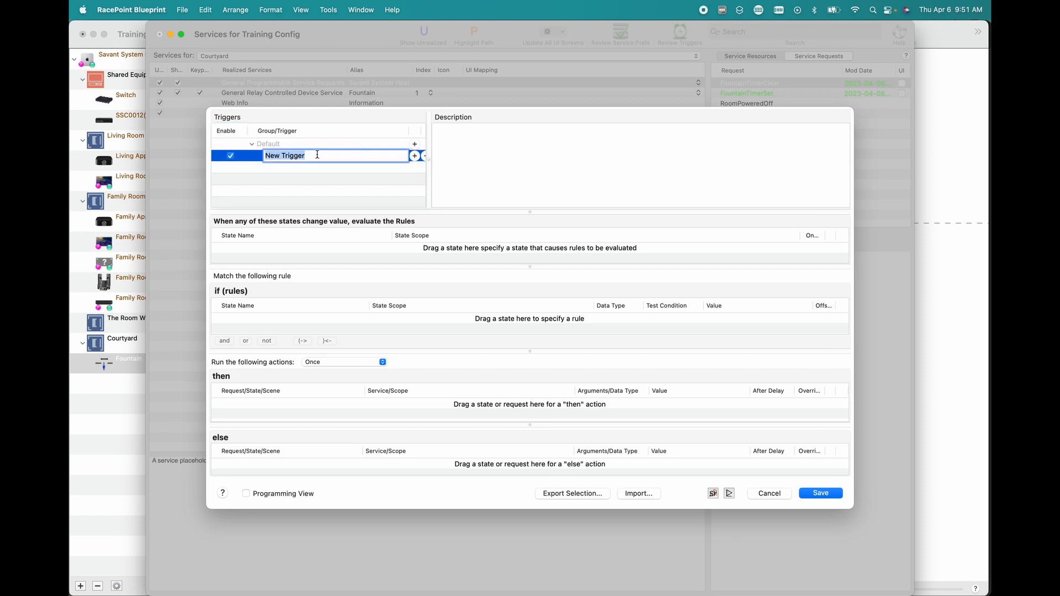
{"action": "type", "text": "Set Timer"}
{"action": "left_click", "coordinate": [306, 180]}
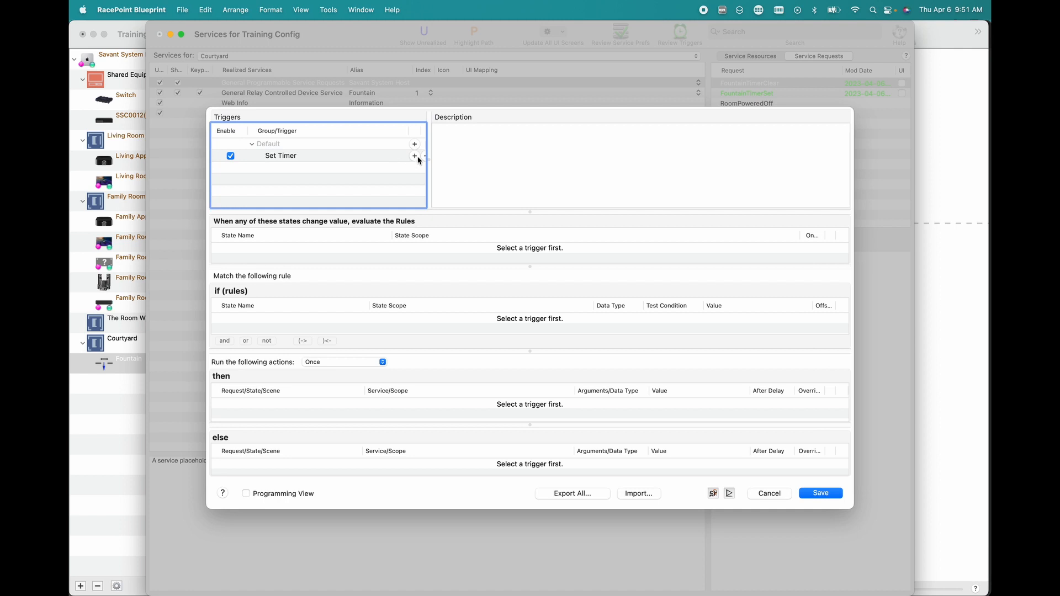
- Add two more triggers named Clear Timer and Timer Expire to the Default group
{"action": "left_click", "coordinate": [416, 157]}
{"action": "type", "text": "C"}
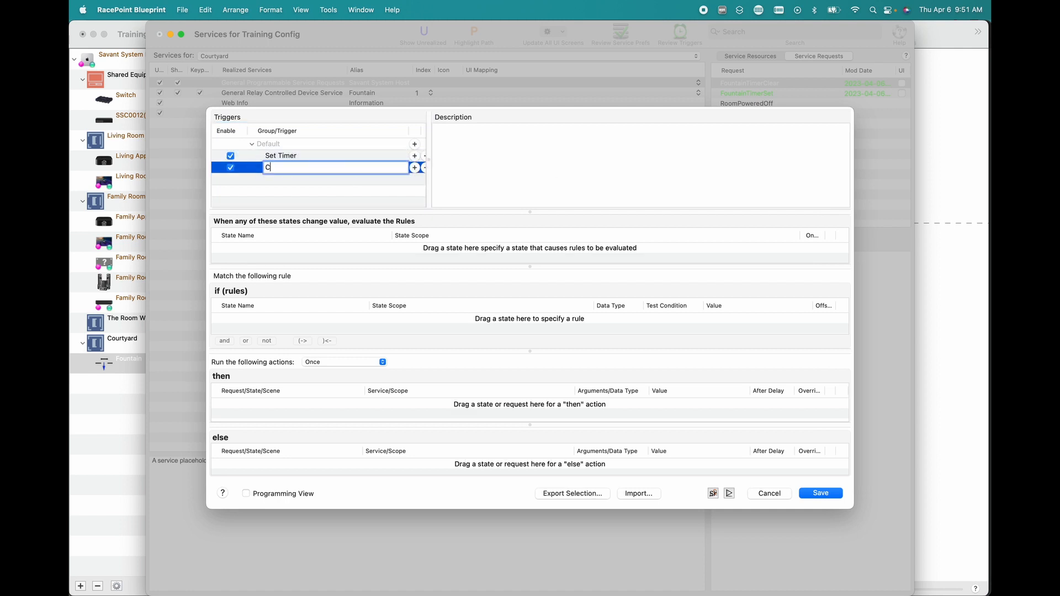
{"action": "type", "text": "lear Timer"}
{"action": "left_click", "coordinate": [359, 197]}
{"action": "left_click", "coordinate": [414, 167]}
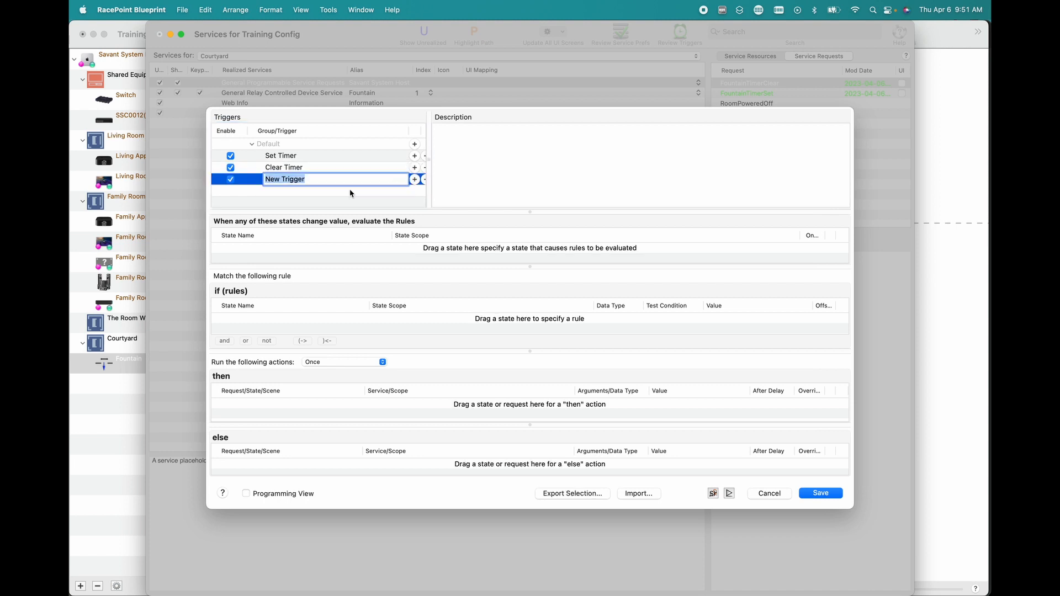
{"action": "type", "text": "Timer Expire"}
{"action": "left_click", "coordinate": [352, 203]}
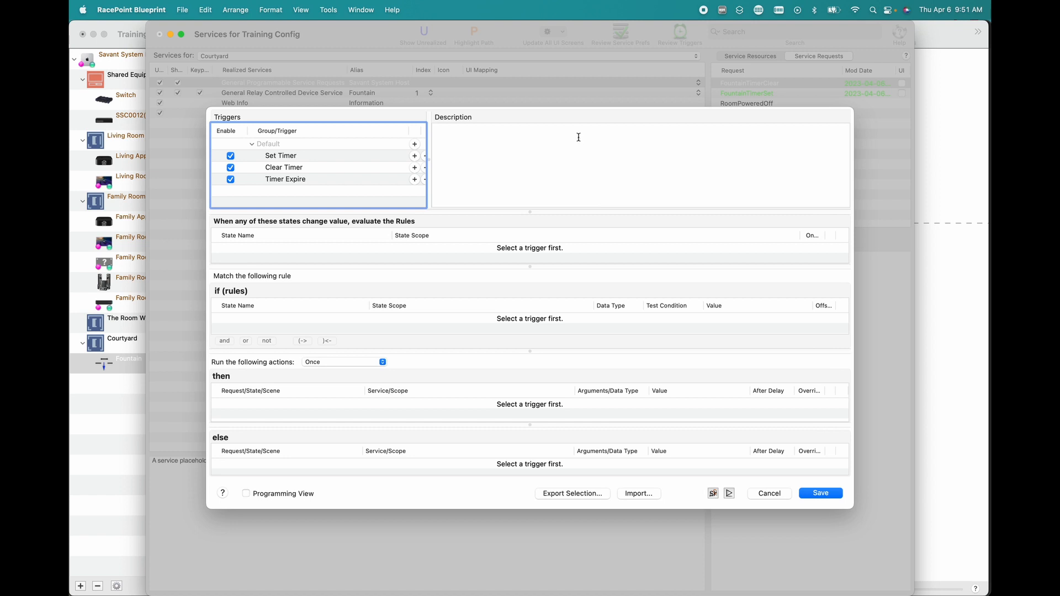
- Open the SRS library beside the trigger editor and list the states of the Fountain (Device) component
{"action": "left_click", "coordinate": [729, 494]}
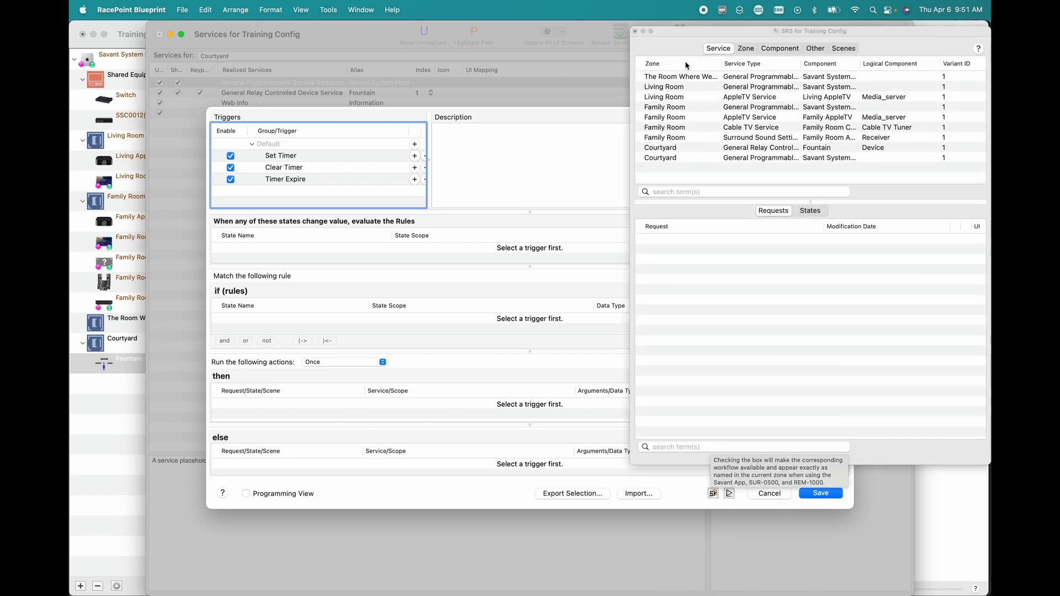
{"action": "left_click", "coordinate": [714, 34]}
{"action": "left_click_drag", "start_coordinate": [714, 34], "coordinate": [701, 83]}
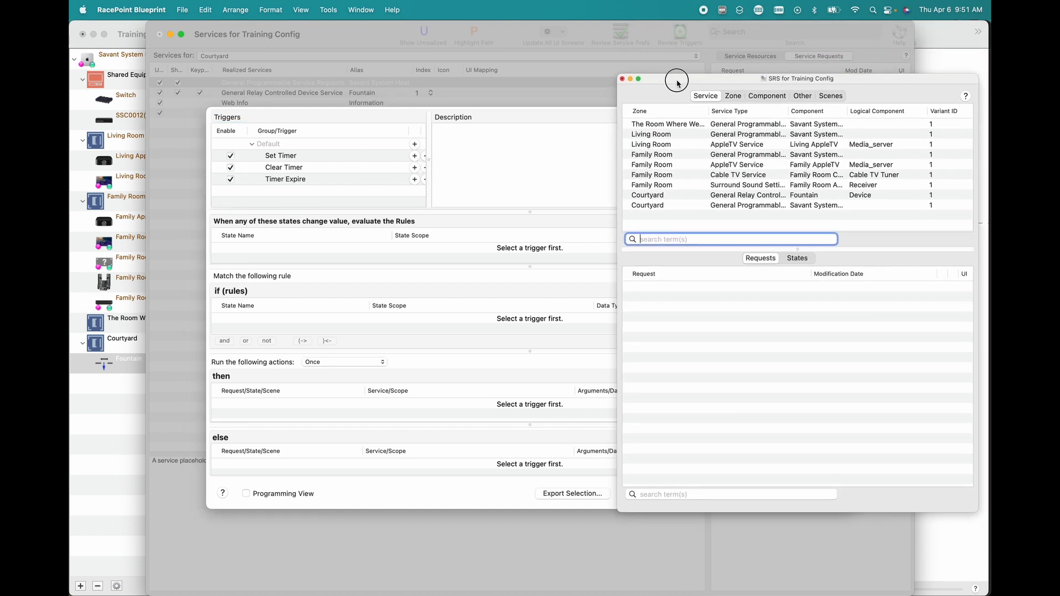
{"action": "left_click", "coordinate": [767, 97]}
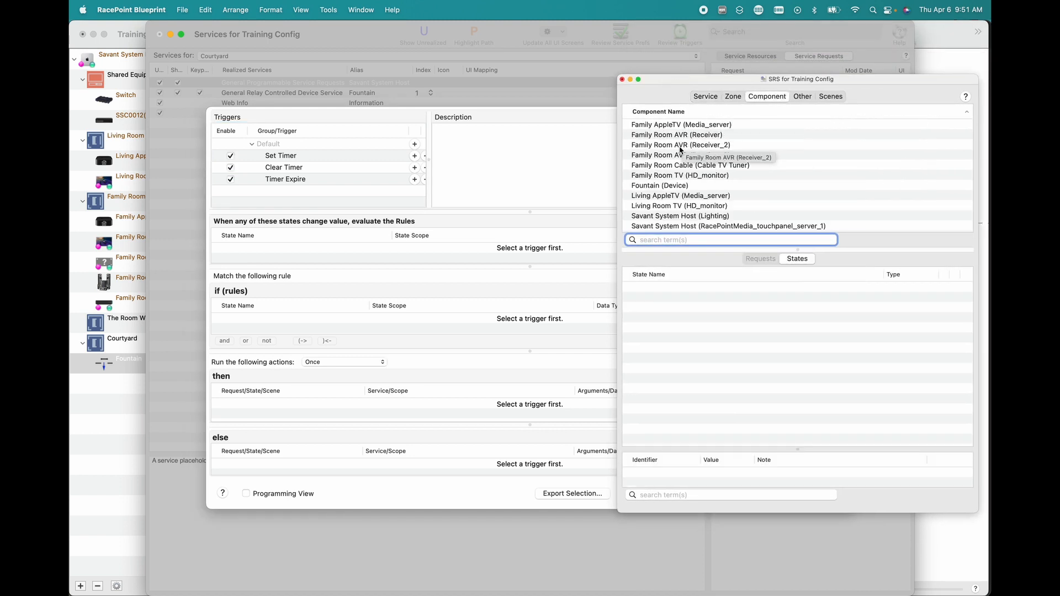
{"action": "left_click", "coordinate": [642, 187]}
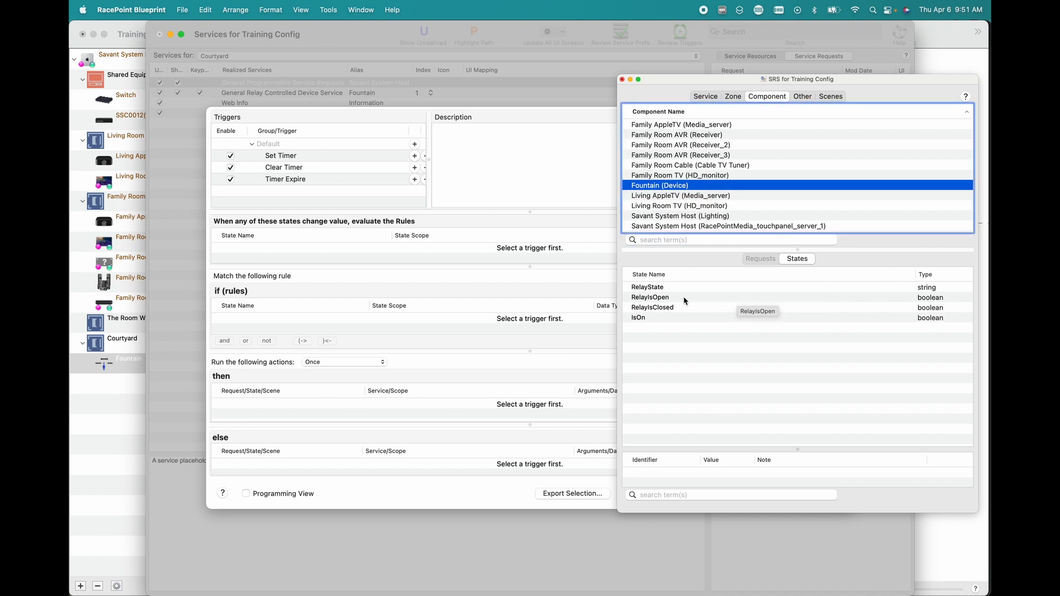
- Add the fountain's RelayIsClosed state to the Set Timer trigger as both the evaluated state and an is-true rule, and move the SRS window aside
{"action": "left_click", "coordinate": [668, 309]}
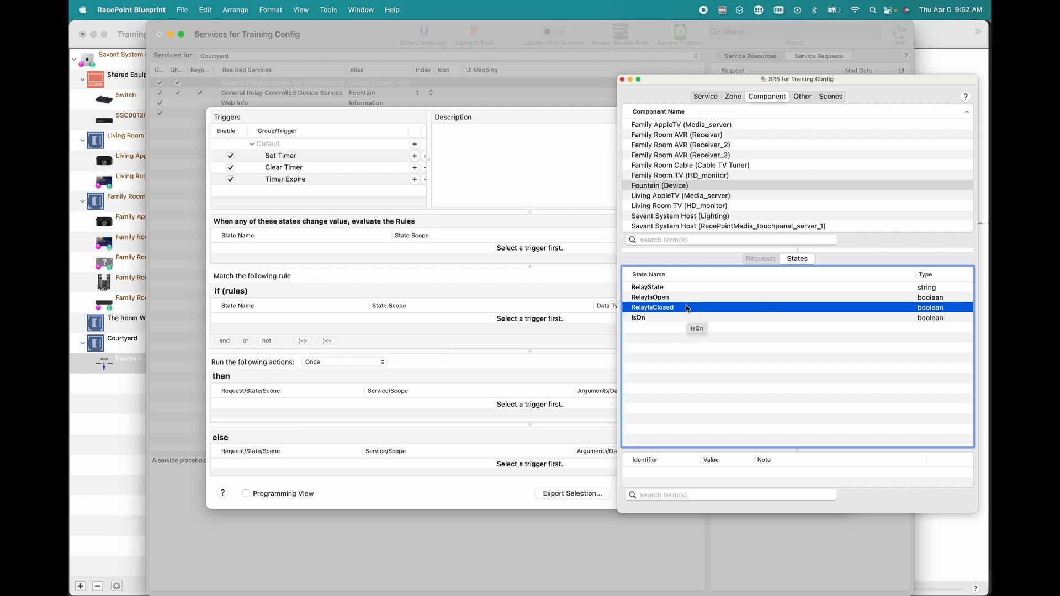
{"action": "left_click_drag", "start_coordinate": [684, 312], "coordinate": [289, 320]}
{"action": "left_click_drag", "start_coordinate": [647, 307], "coordinate": [365, 250]}
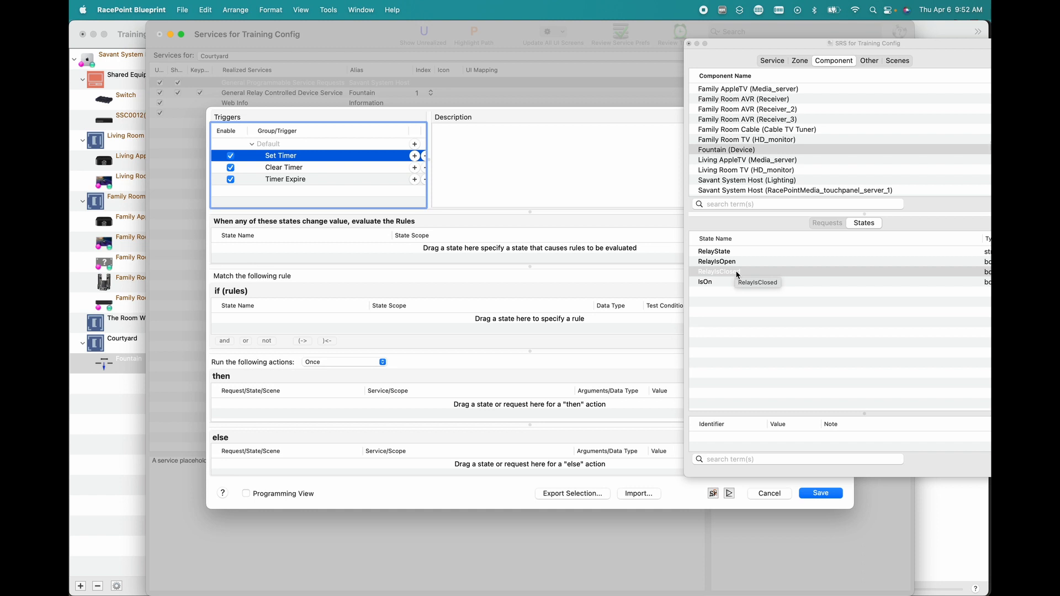
{"action": "left_click_drag", "start_coordinate": [737, 274], "coordinate": [274, 322]}
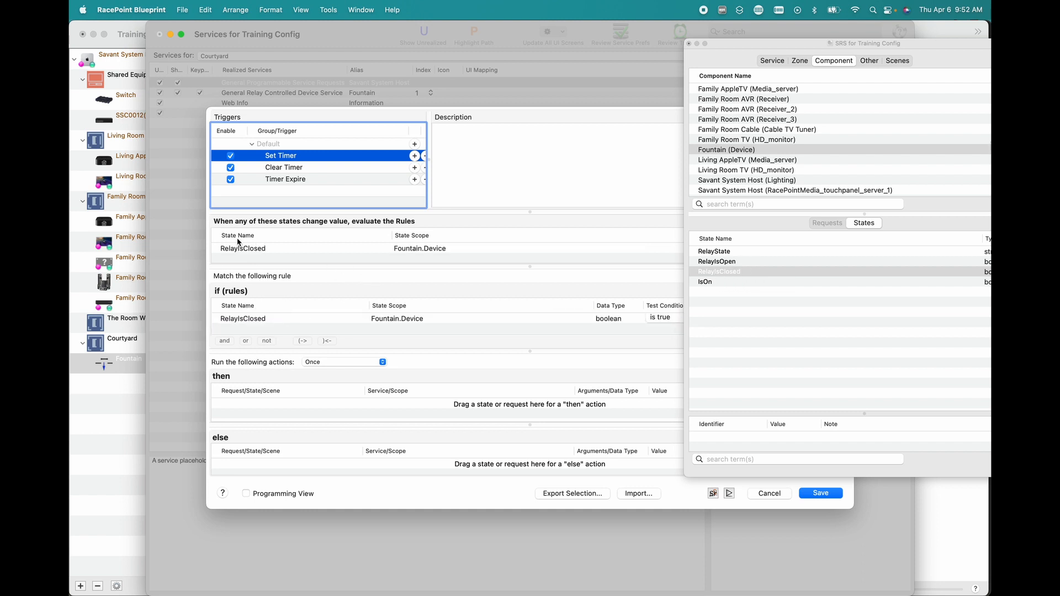
{"action": "left_click_drag", "start_coordinate": [767, 45], "coordinate": [614, 481]}
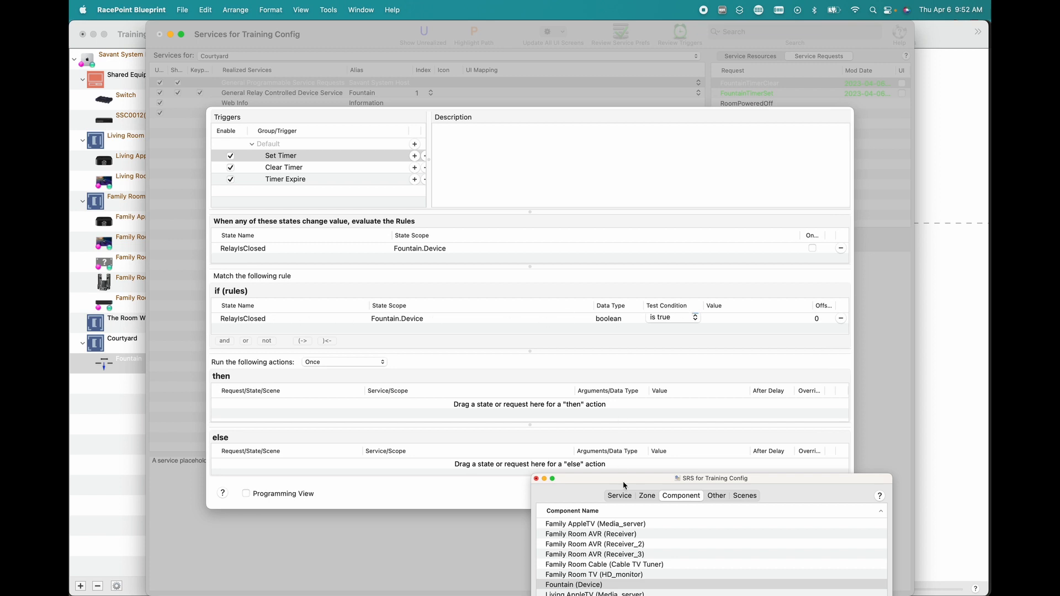
- Add the Courtyard general programmable service's FountainTimerSet request as the then action of the Set Timer trigger
{"action": "left_click_drag", "start_coordinate": [627, 481], "coordinate": [653, 76]}
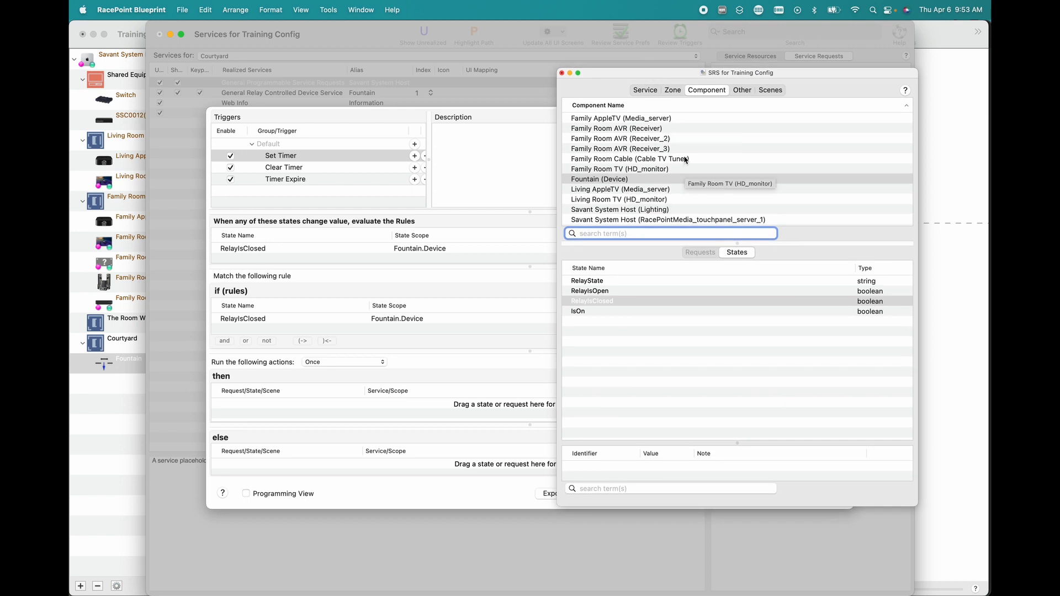
{"action": "left_click", "coordinate": [645, 90]}
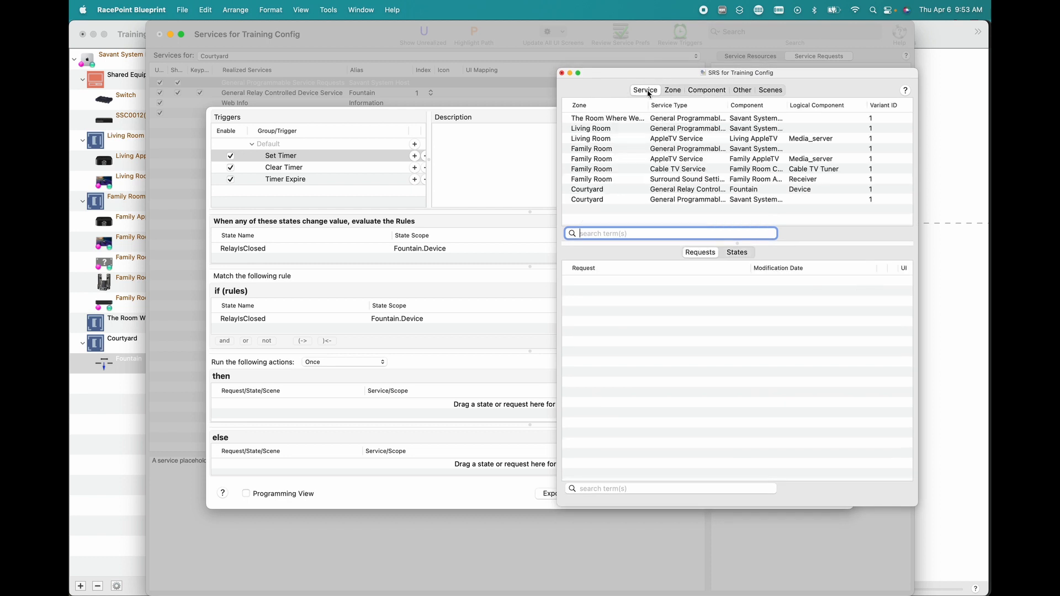
{"action": "left_click", "coordinate": [589, 129]}
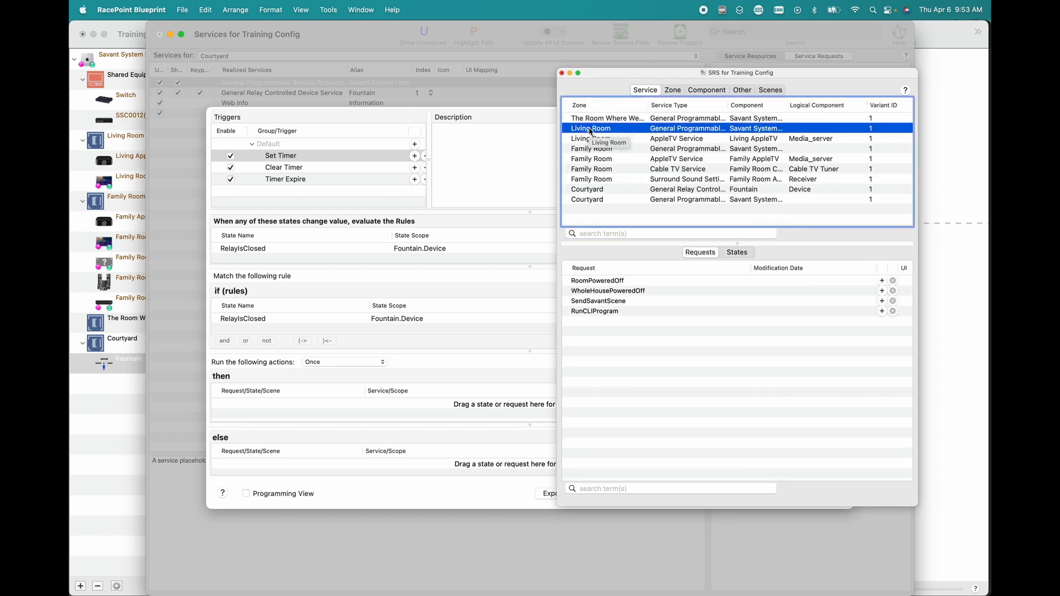
{"action": "left_click", "coordinate": [585, 190]}
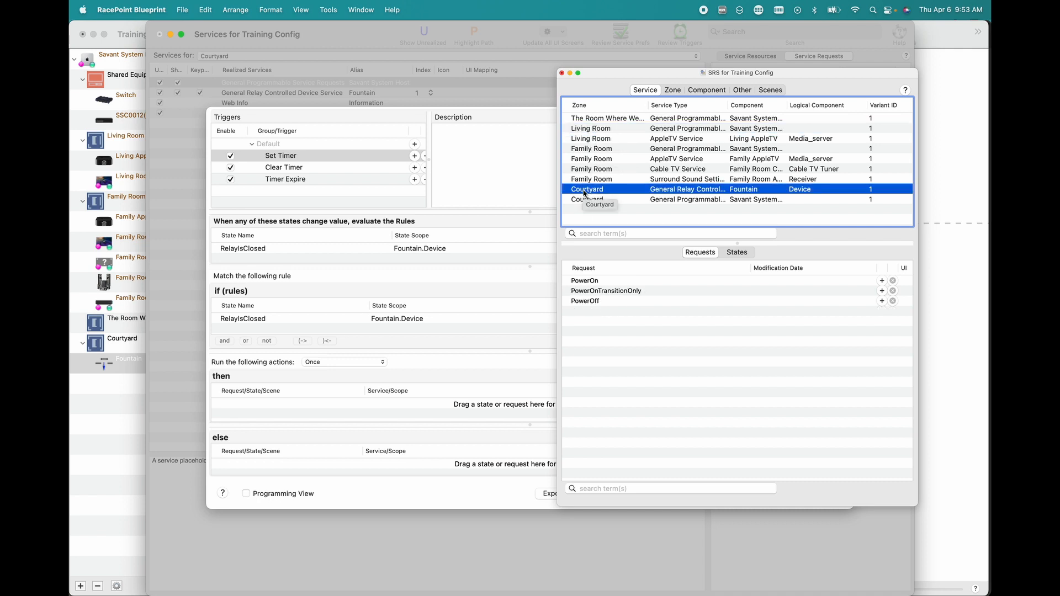
{"action": "left_click", "coordinate": [623, 199]}
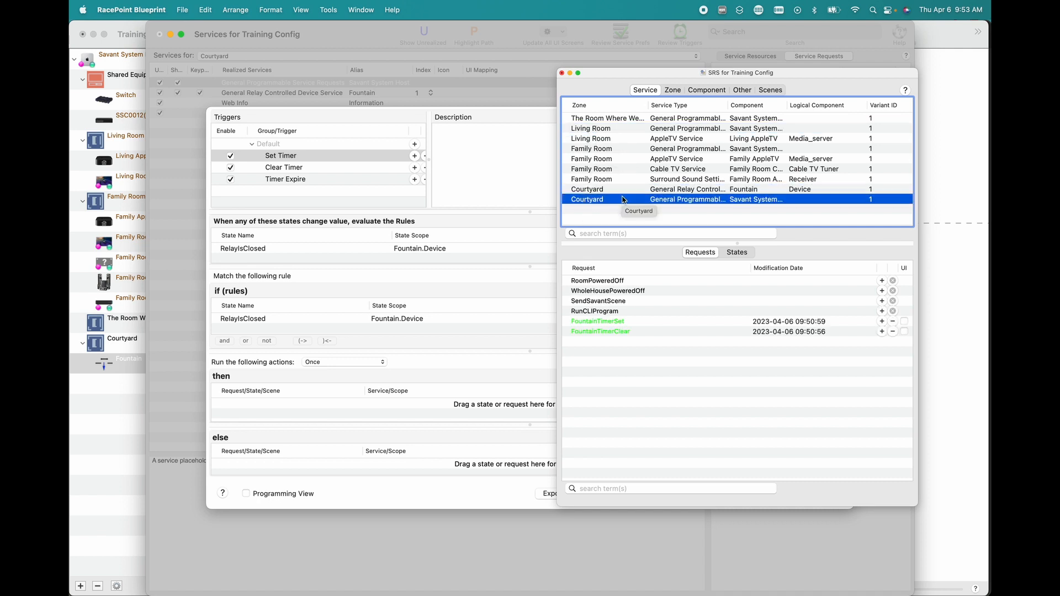
{"action": "left_click", "coordinate": [618, 323]}
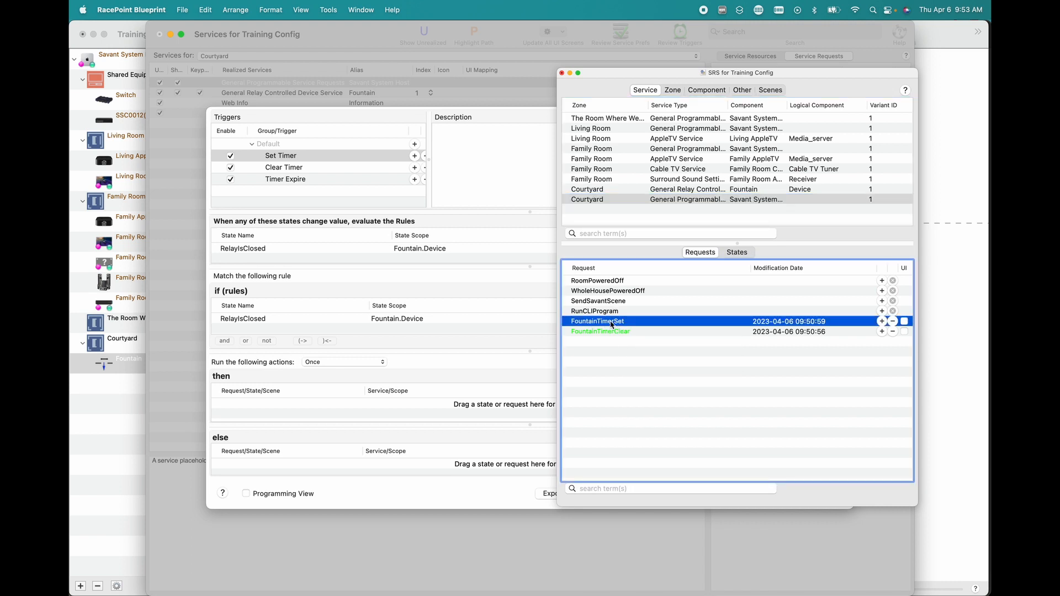
{"action": "left_click_drag", "start_coordinate": [612, 324], "coordinate": [295, 408]}
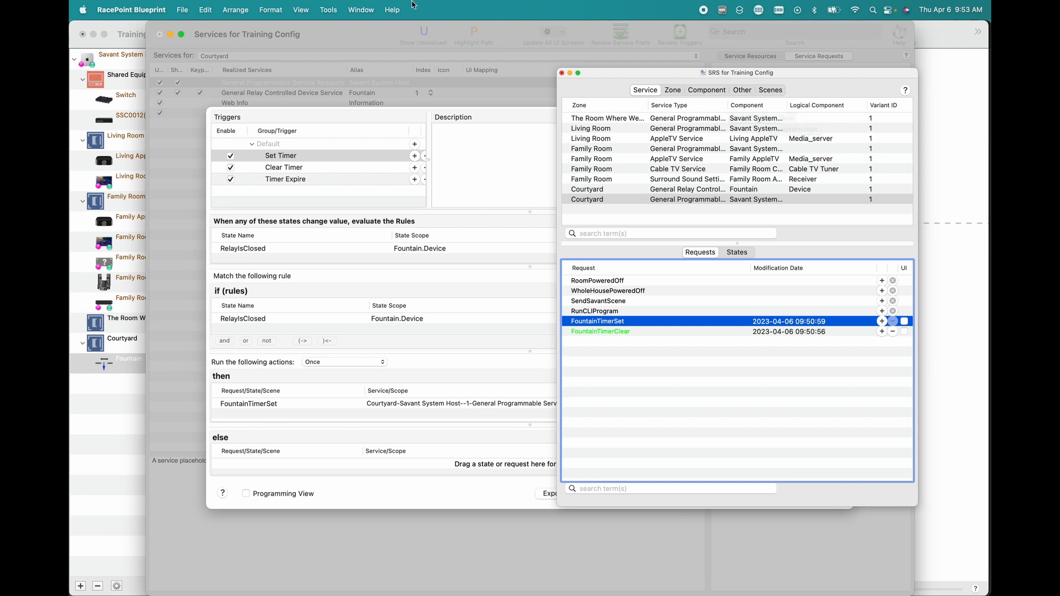
- Give the Clear Timer trigger the fountain's RelayIsOpen state as both its evaluated state and an is-true rule
{"action": "left_click", "coordinate": [291, 171]}
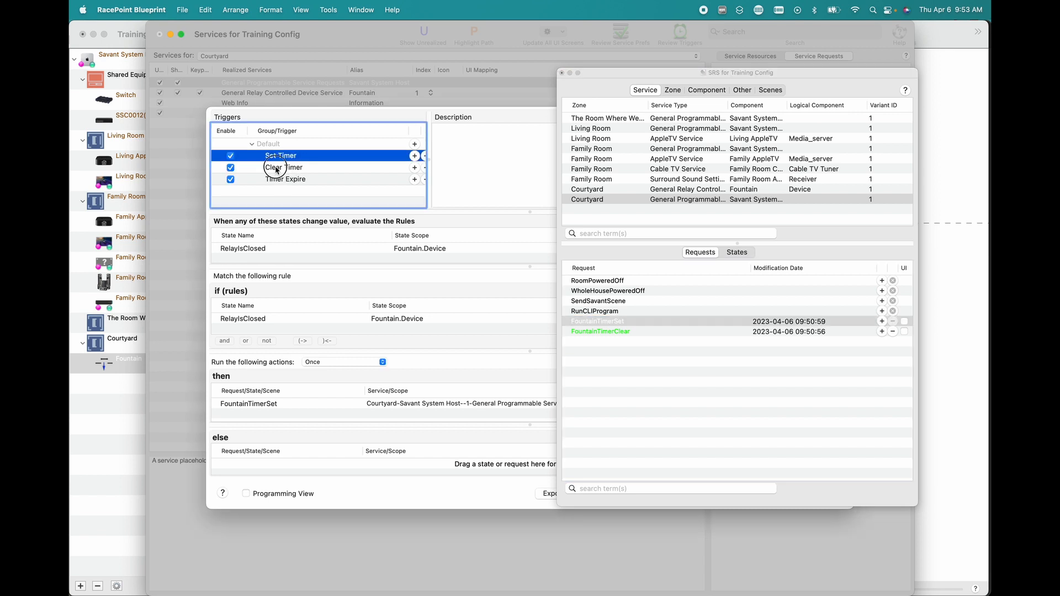
{"action": "left_click", "coordinate": [290, 169]}
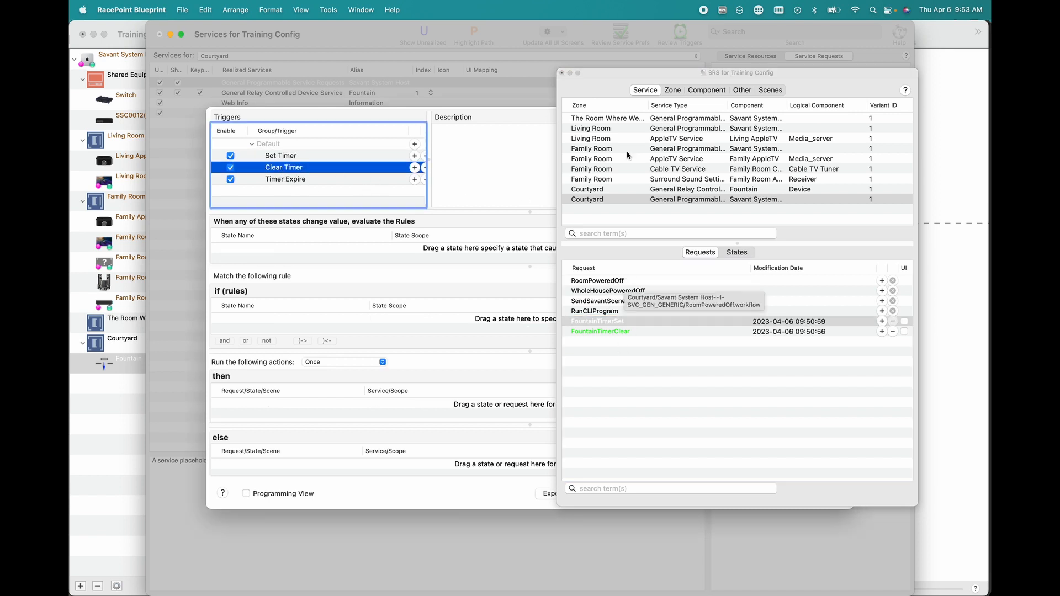
{"action": "left_click", "coordinate": [698, 91]}
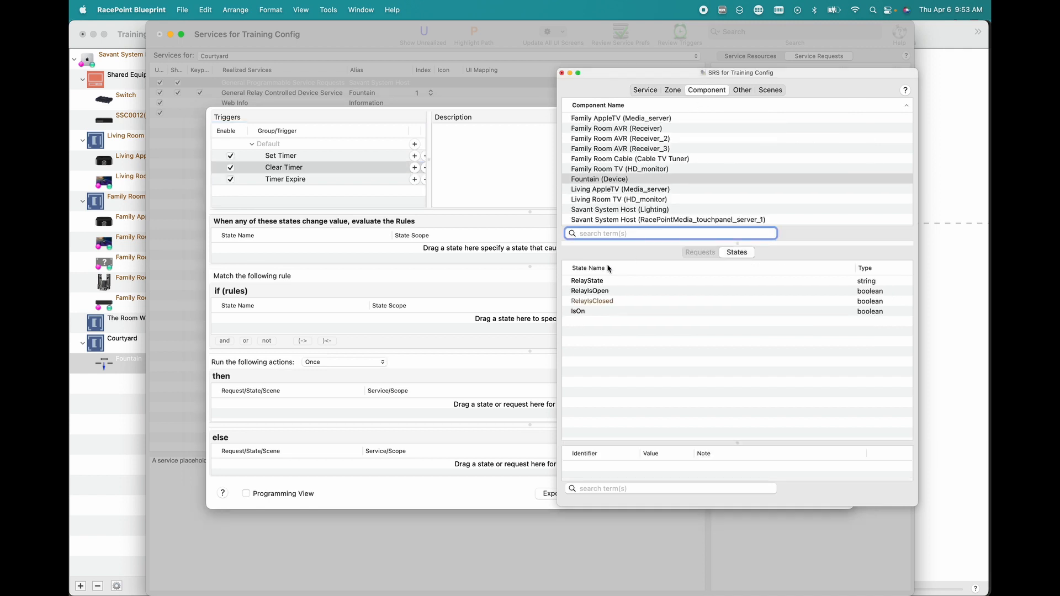
{"action": "left_click", "coordinate": [604, 292]}
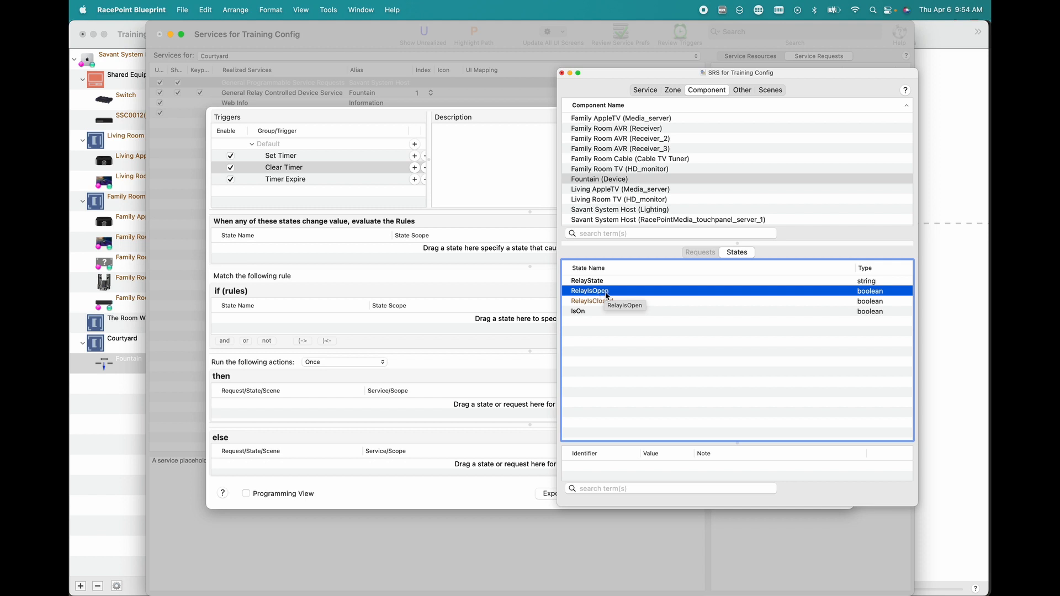
{"action": "left_click_drag", "start_coordinate": [606, 296], "coordinate": [287, 329]}
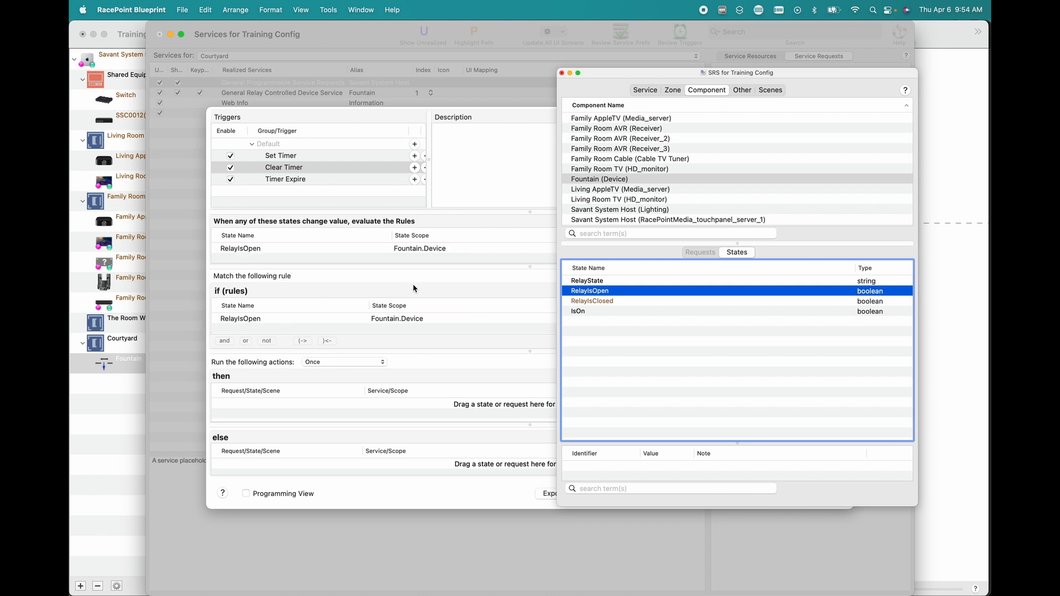
{"action": "left_click_drag", "start_coordinate": [613, 75], "coordinate": [412, 423]}
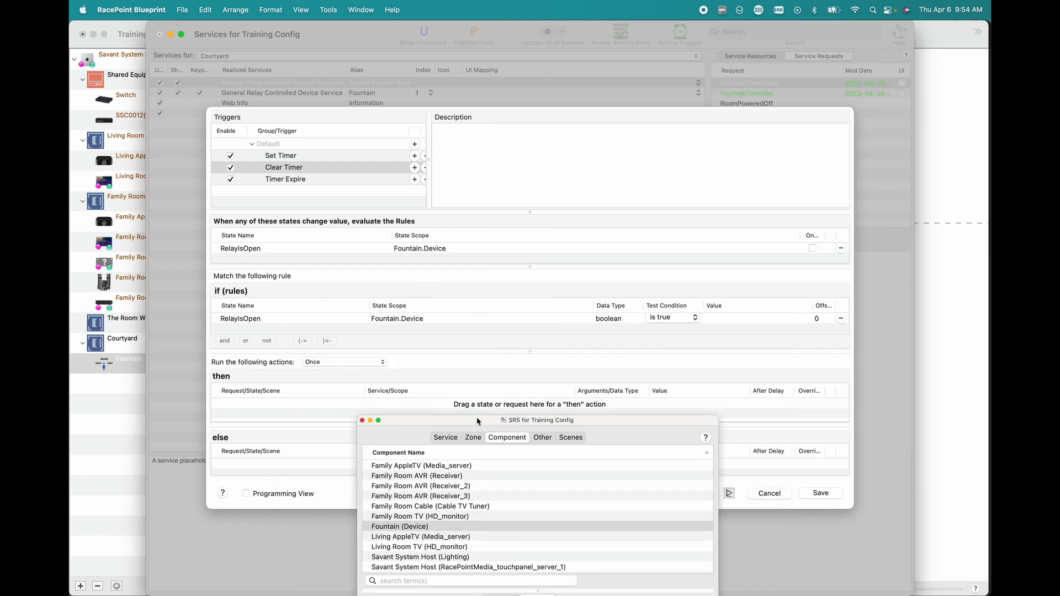
- Add the Courtyard FountainTimerClear service request as the then action of the Clear Timer trigger
{"action": "left_click_drag", "start_coordinate": [476, 418], "coordinate": [712, 34]}
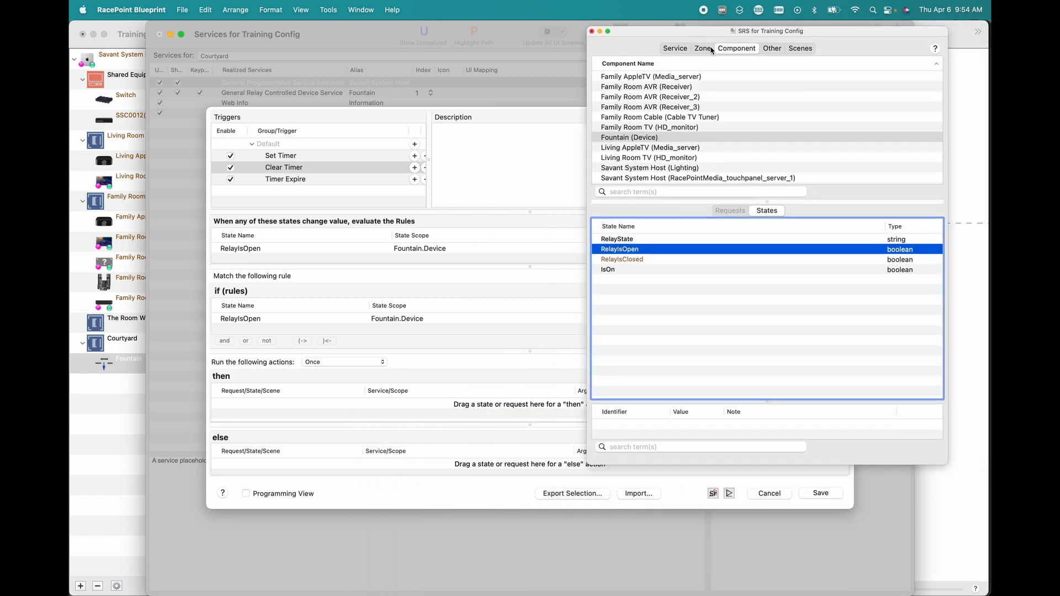
{"action": "left_click", "coordinate": [674, 48]}
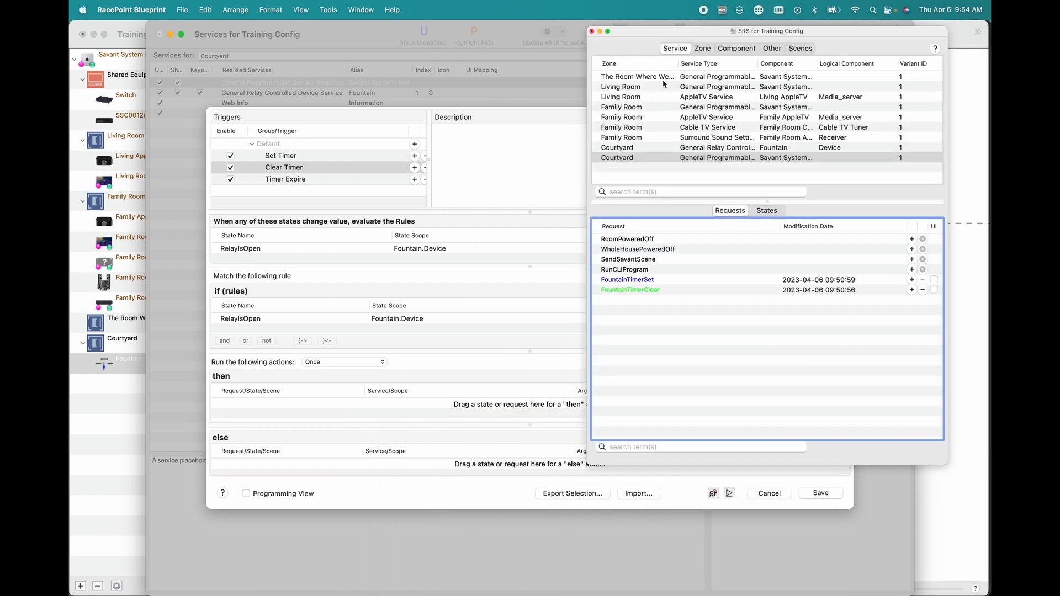
{"action": "left_click", "coordinate": [641, 289]}
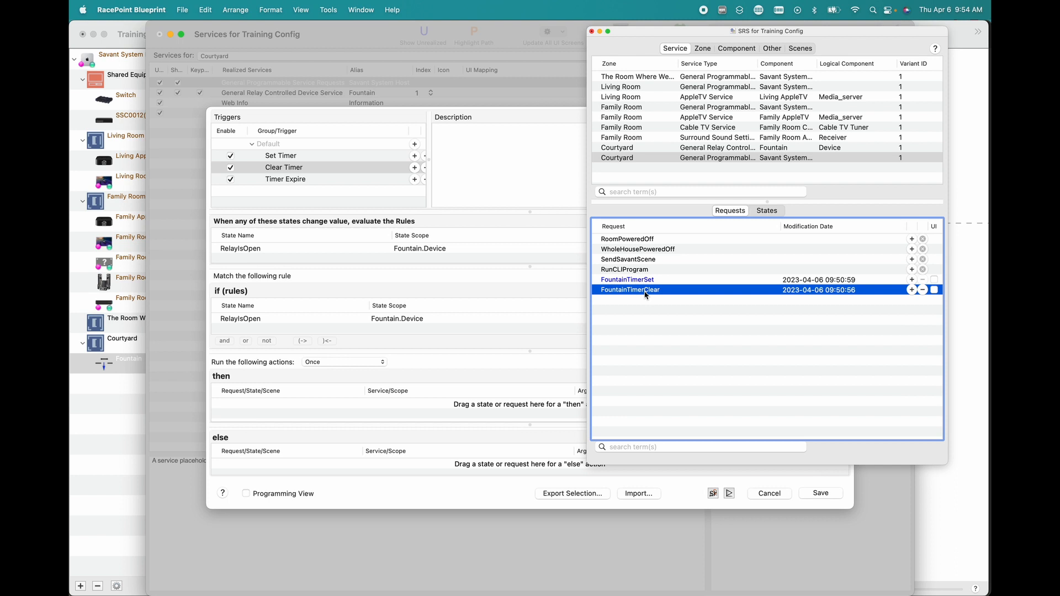
{"action": "left_click_drag", "start_coordinate": [646, 294], "coordinate": [294, 415]}
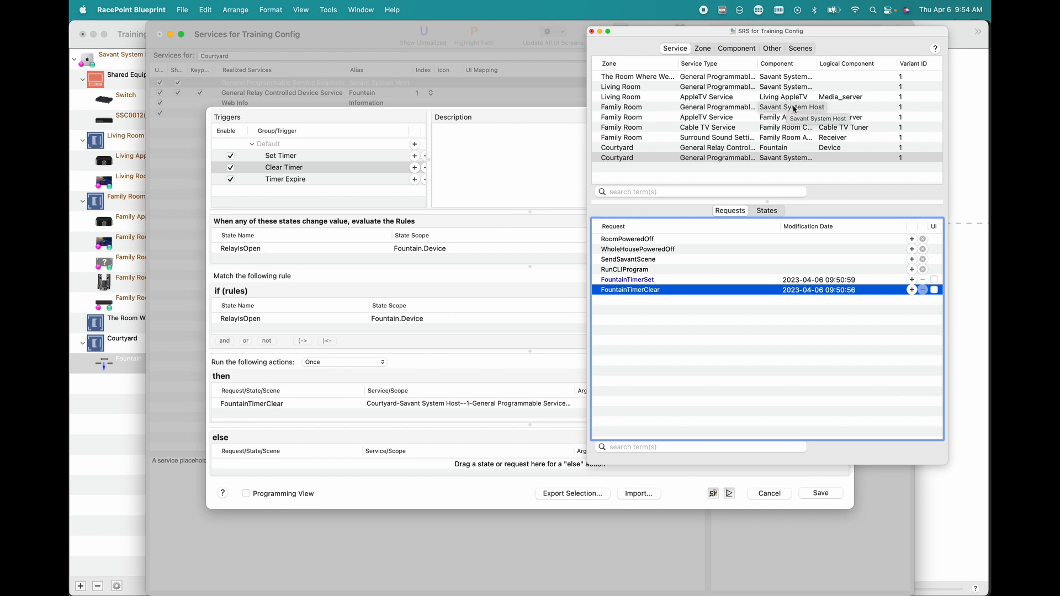
- Add the user-defined Fountain Turn Off Time state to the Timer Expire trigger as its evaluated state and rule
{"action": "left_click", "coordinate": [286, 179]}
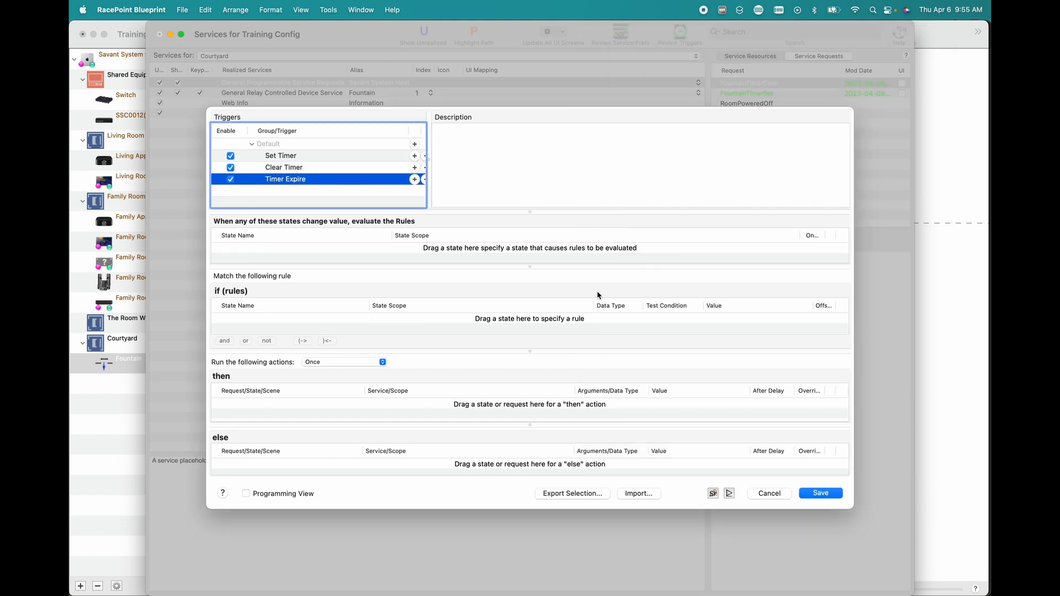
{"action": "left_click", "coordinate": [730, 494]}
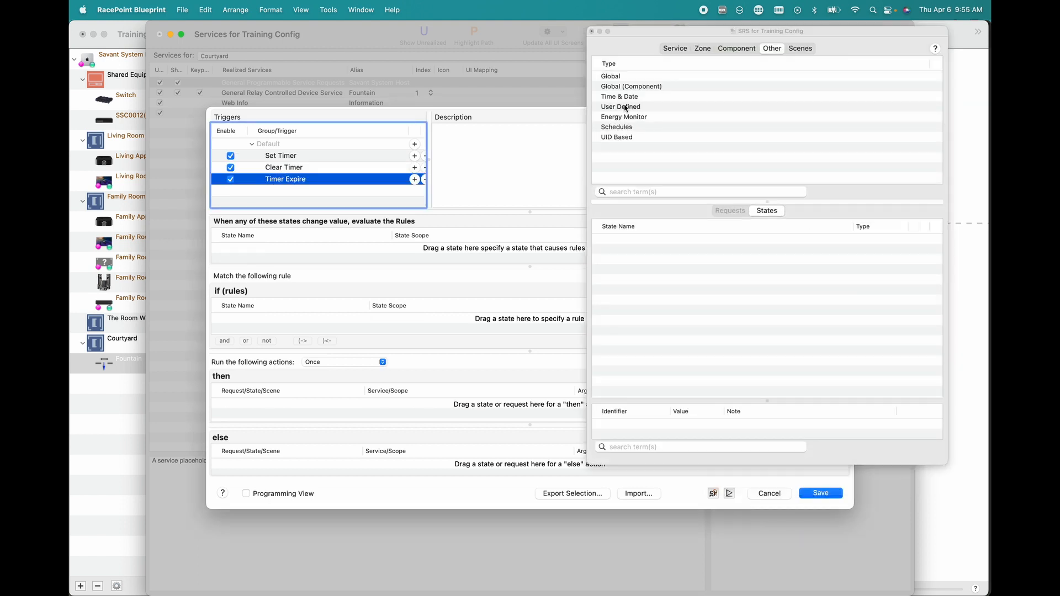
{"action": "left_click", "coordinate": [624, 107]}
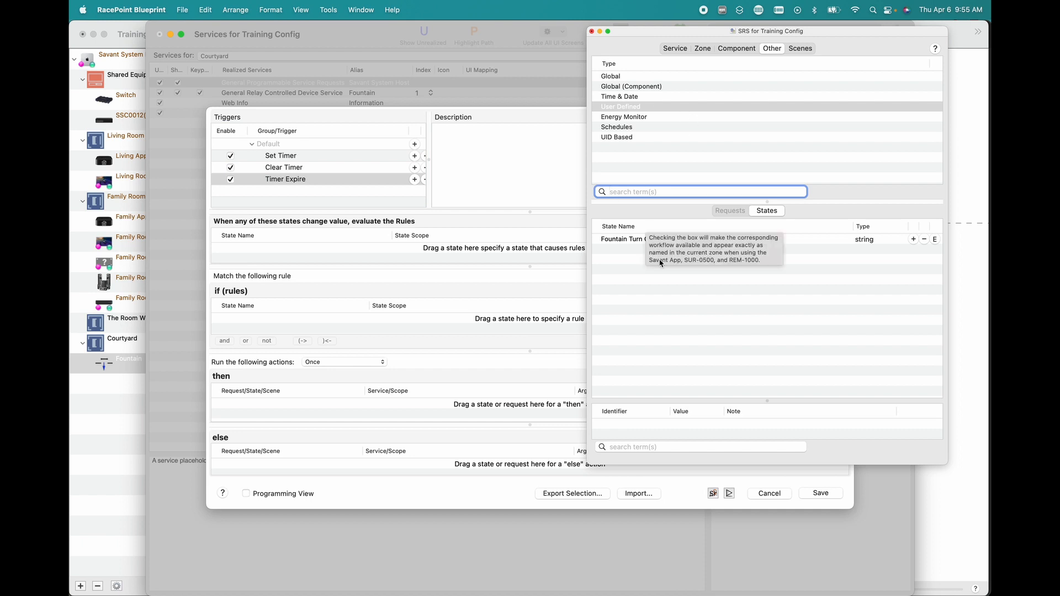
{"action": "left_click", "coordinate": [643, 241]}
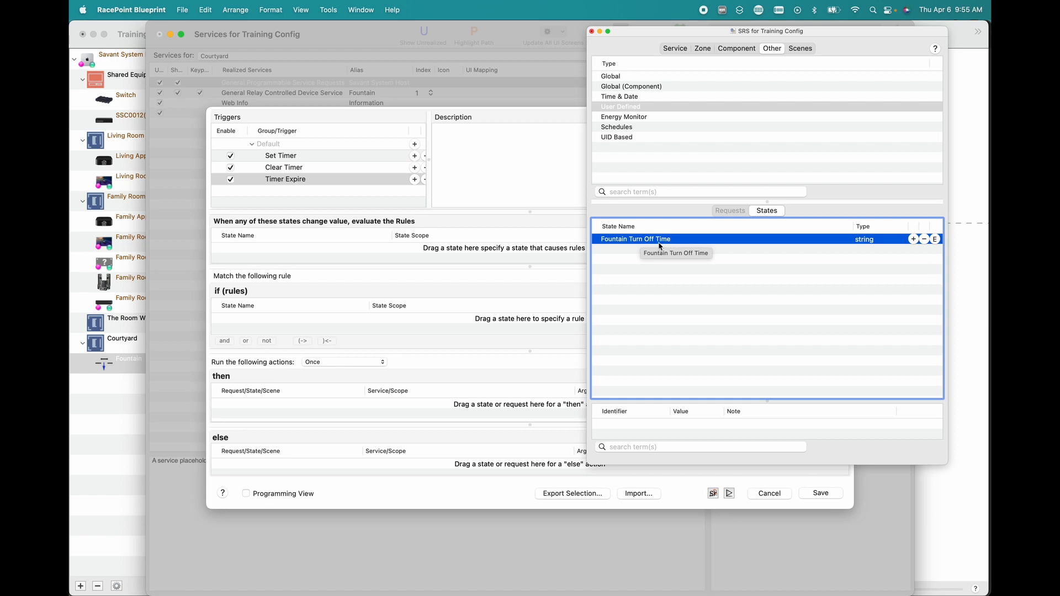
{"action": "left_click_drag", "start_coordinate": [661, 247], "coordinate": [297, 327]}
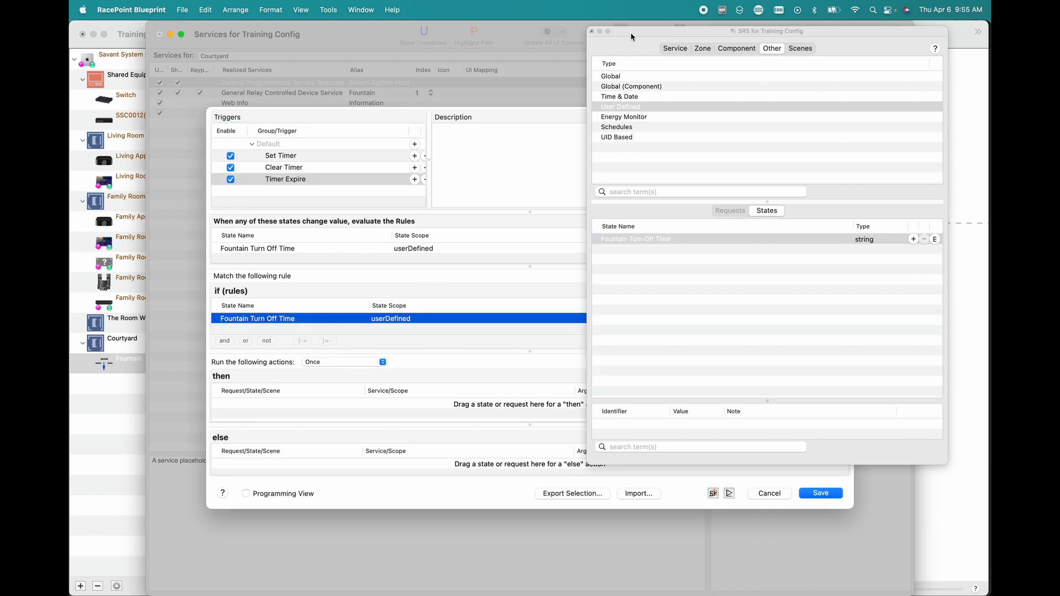
- Make the Timer Expire rule test that Fountain Turn Off Time is equal to the CurrentTime state from Time & Date
{"action": "left_click_drag", "start_coordinate": [631, 37], "coordinate": [509, 348]}
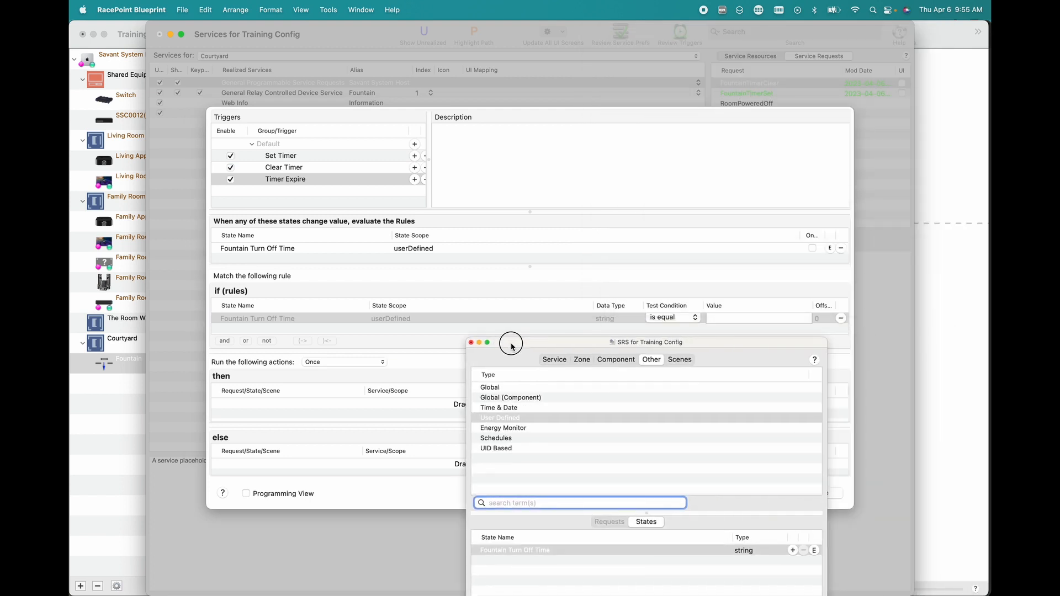
{"action": "left_click", "coordinate": [585, 320]}
{"action": "left_click", "coordinate": [694, 317]}
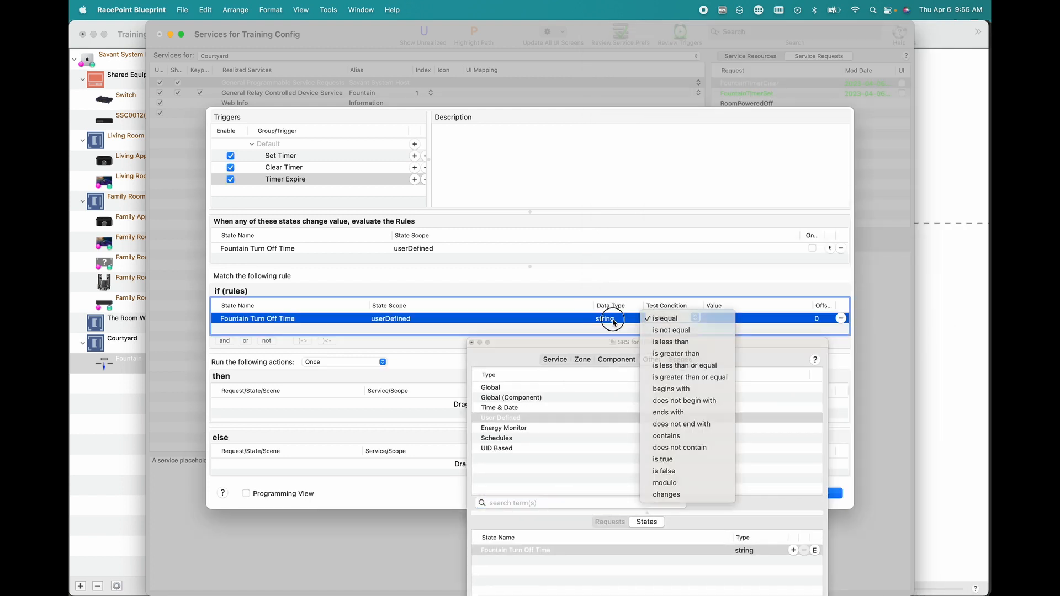
{"action": "left_click", "coordinate": [613, 321]}
{"action": "left_click", "coordinate": [676, 319]}
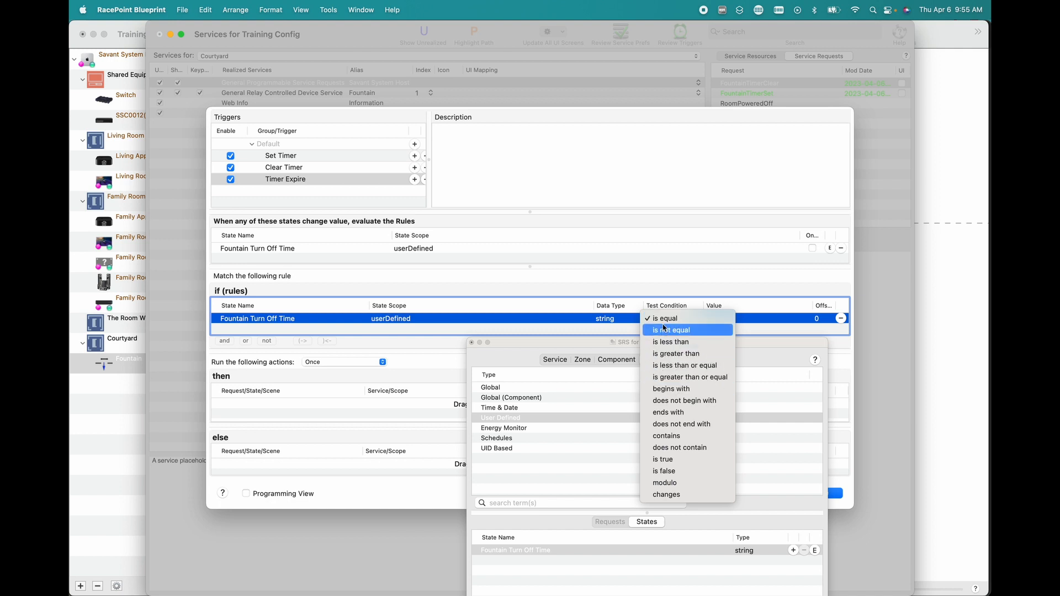
{"action": "left_click", "coordinate": [616, 346]}
{"action": "left_click_drag", "start_coordinate": [602, 344], "coordinate": [295, 97]}
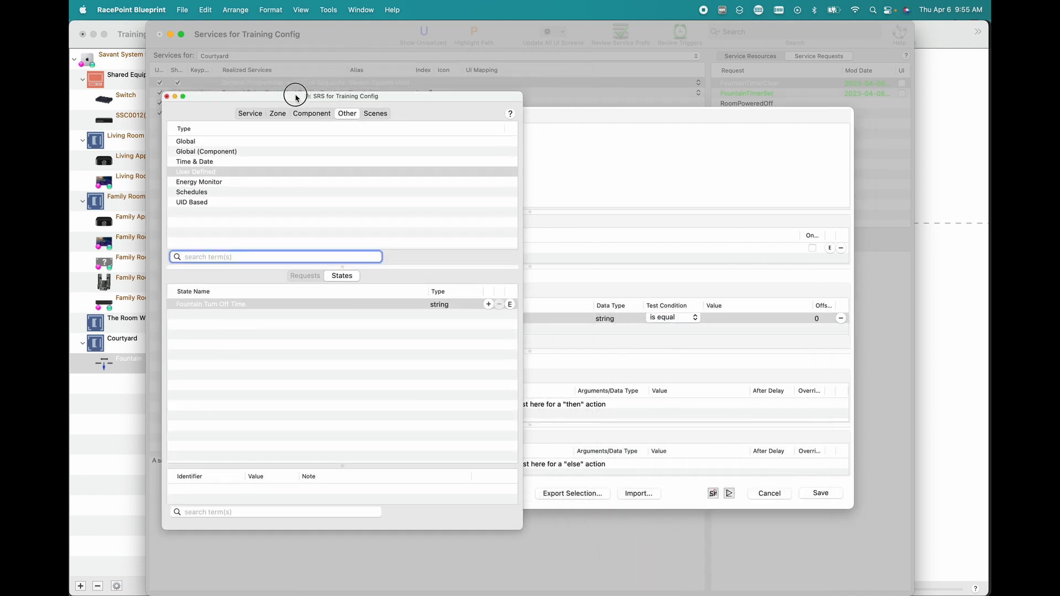
{"action": "left_click", "coordinate": [196, 162]}
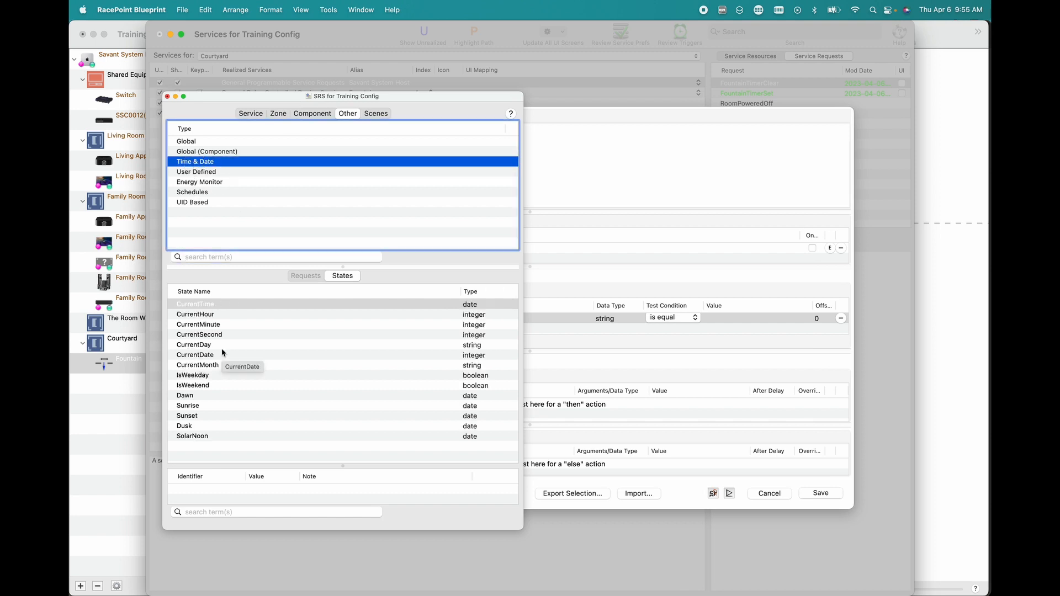
{"action": "left_click_drag", "start_coordinate": [190, 305], "coordinate": [737, 320]}
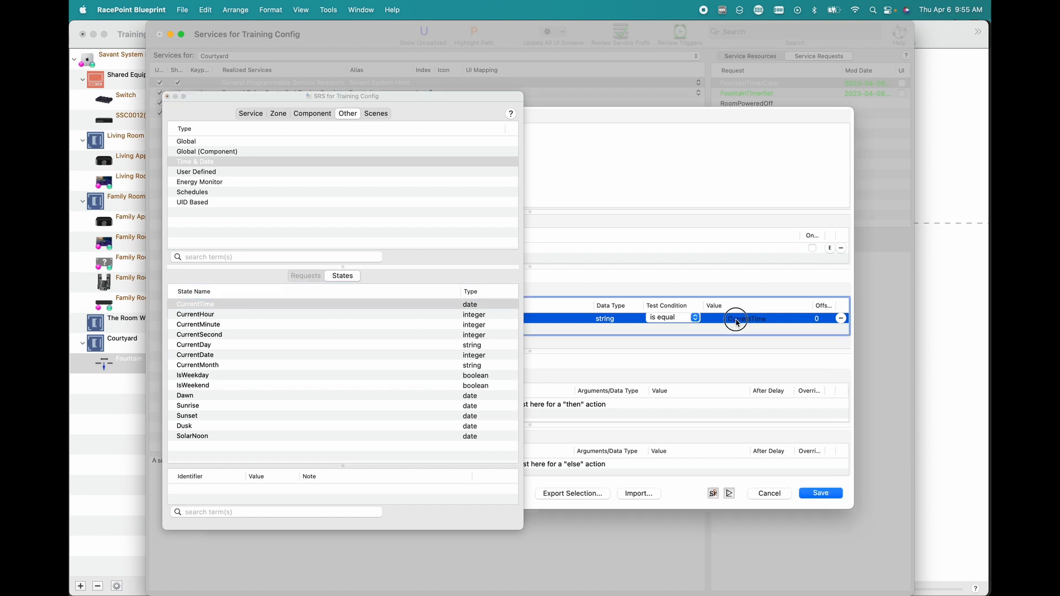
{"action": "left_click", "coordinate": [389, 97]}
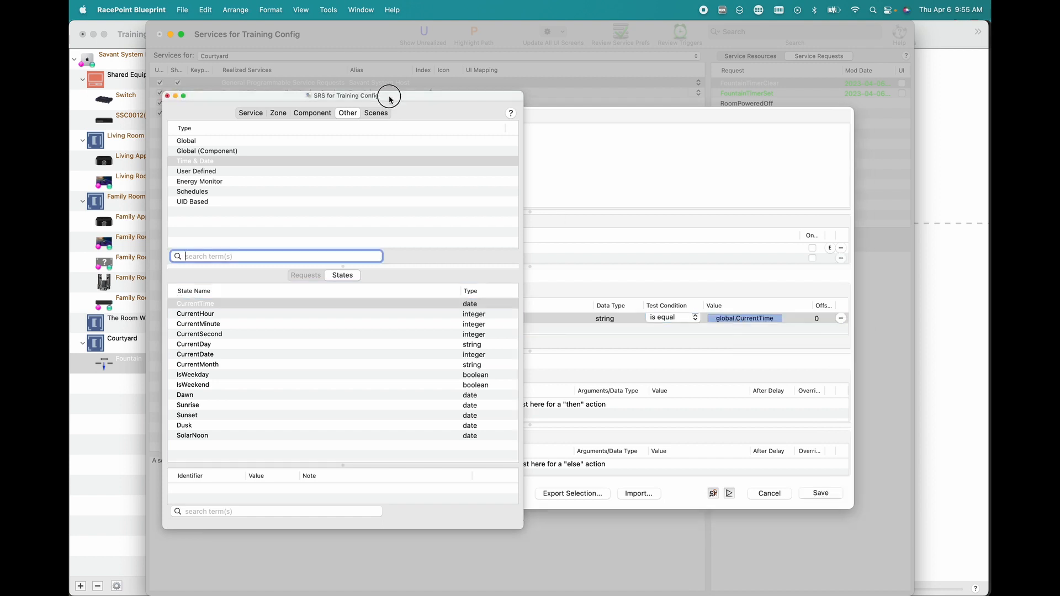
{"action": "left_click_drag", "start_coordinate": [389, 97], "coordinate": [430, 386]}
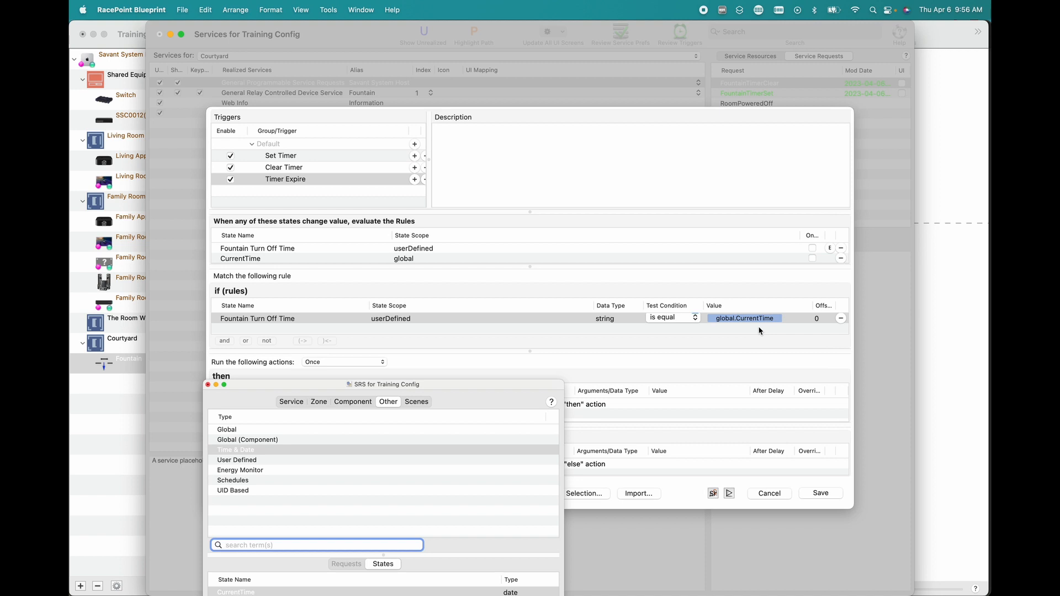
- Add the Courtyard fountain relay service's PowerOff request as the then action of Timer Expire, and move the SRS window aside
{"action": "left_click_drag", "start_coordinate": [487, 385], "coordinate": [876, 59]}
{"action": "left_click", "coordinate": [707, 76]}
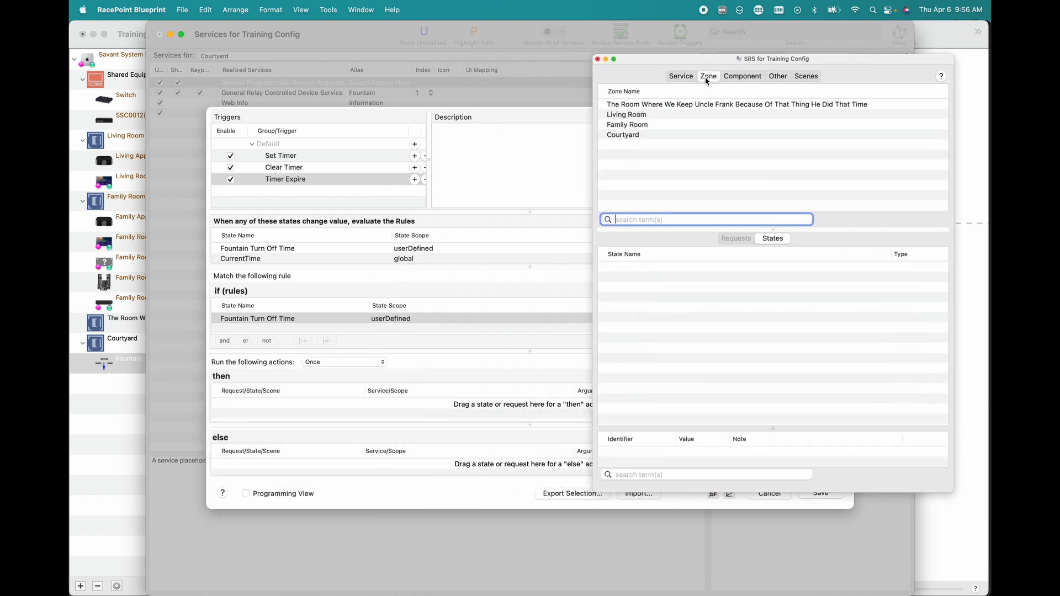
{"action": "left_click", "coordinate": [683, 76]}
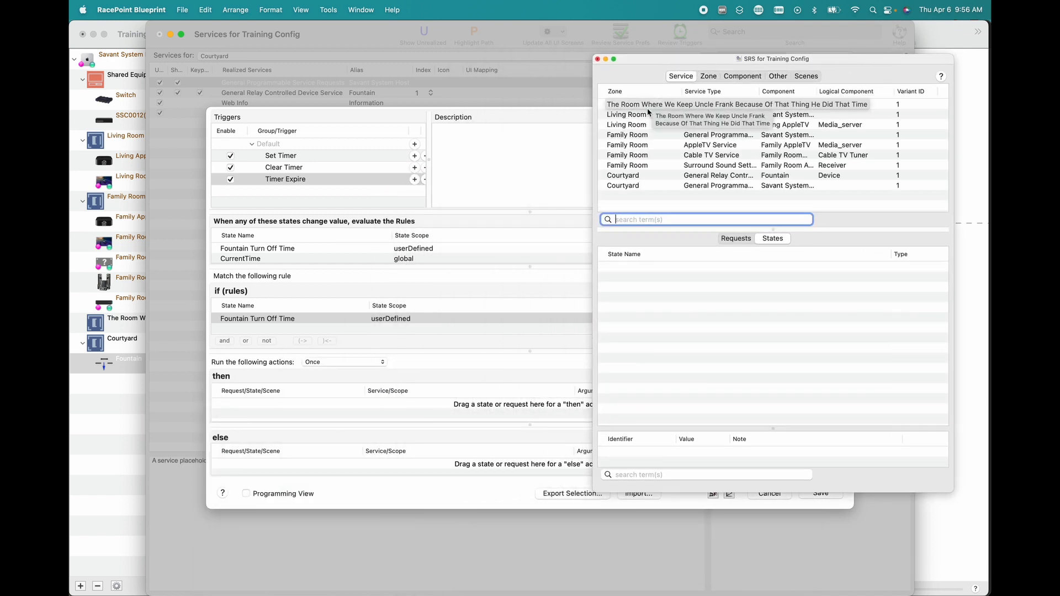
{"action": "left_click", "coordinate": [627, 176]}
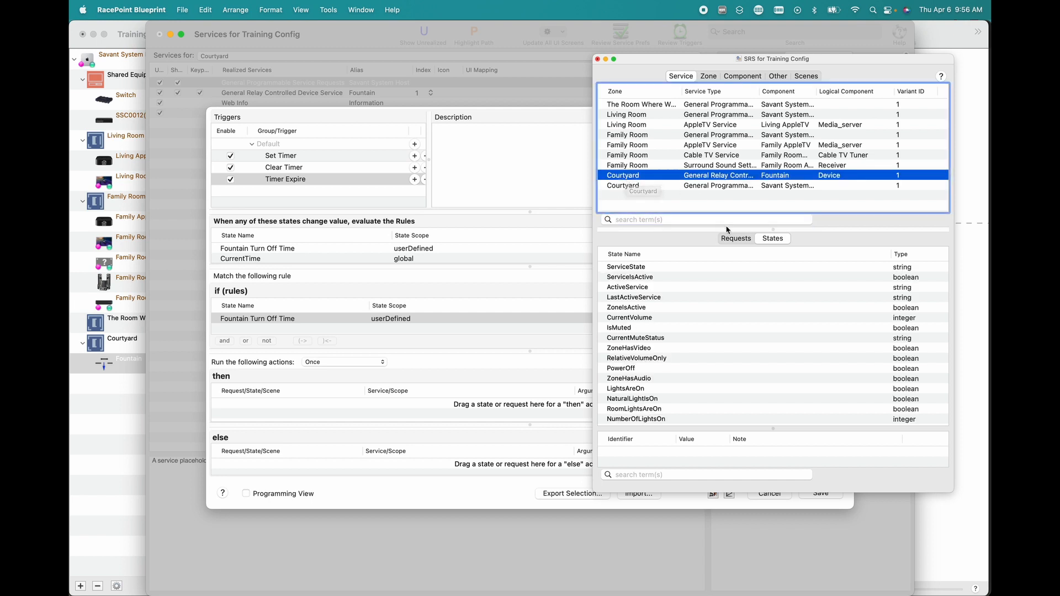
{"action": "left_click", "coordinate": [735, 238]}
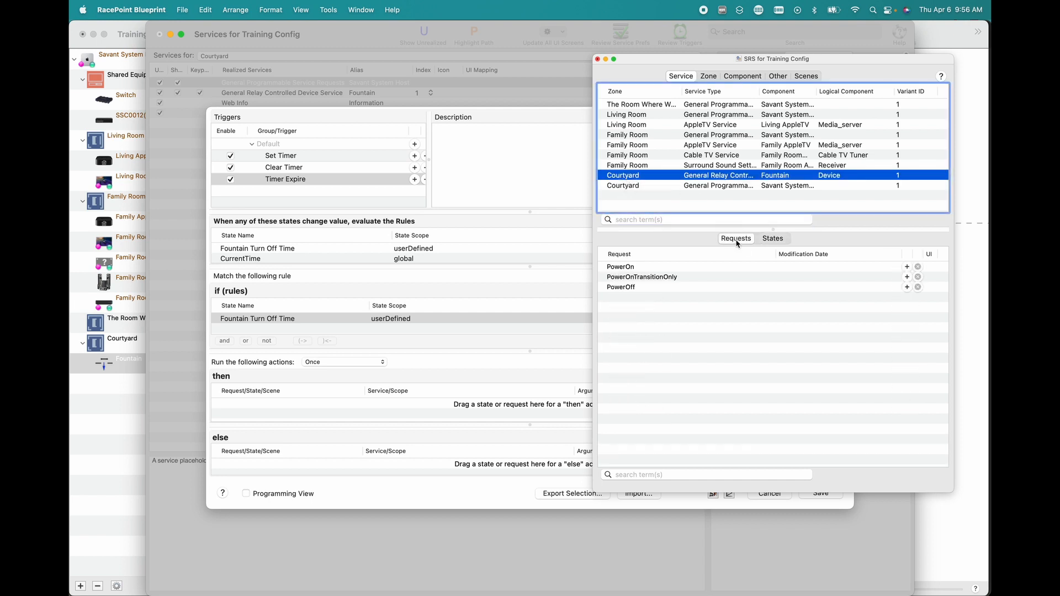
{"action": "left_click", "coordinate": [629, 288]}
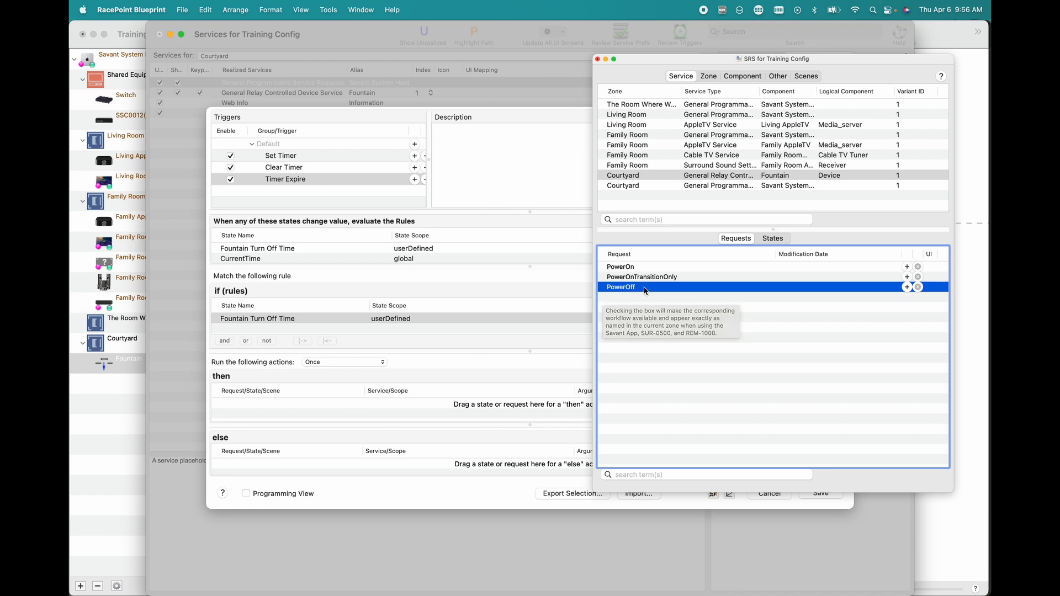
{"action": "left_click_drag", "start_coordinate": [644, 290], "coordinate": [291, 411]}
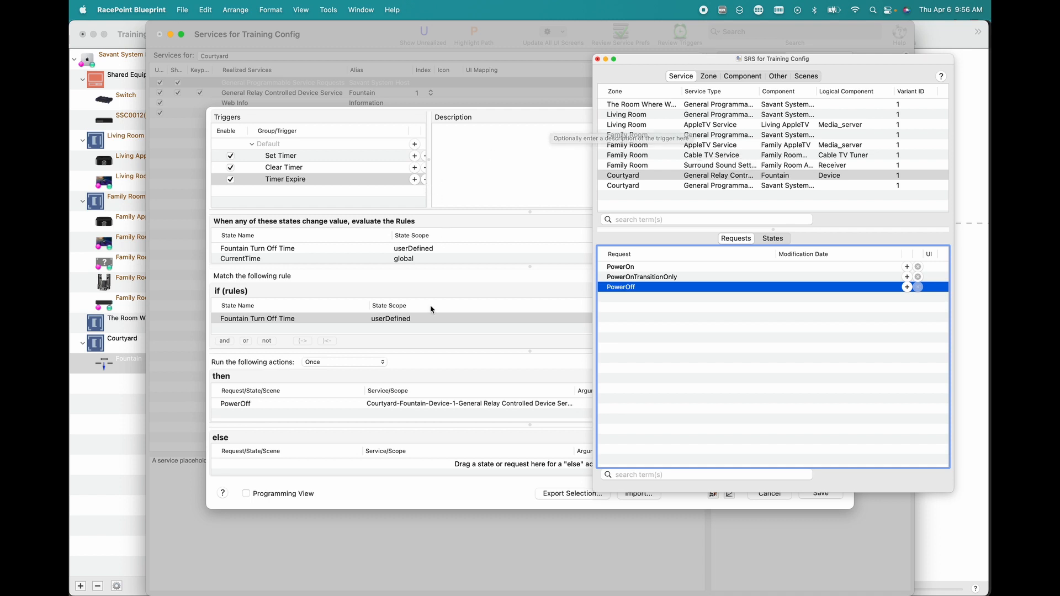
{"action": "left_click_drag", "start_coordinate": [654, 61], "coordinate": [812, 59]}
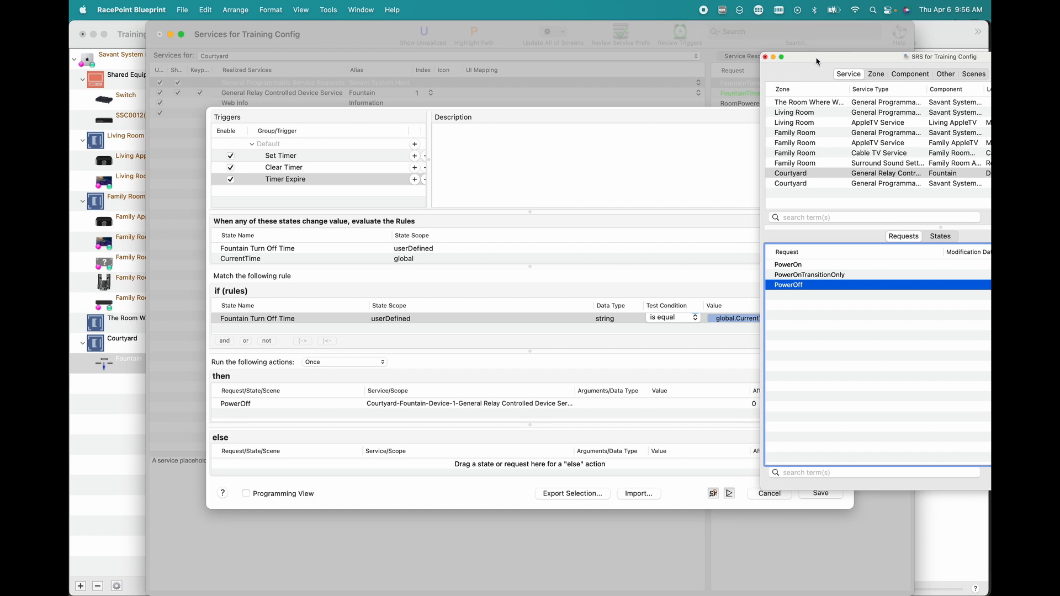
{"action": "left_click_drag", "start_coordinate": [817, 61], "coordinate": [848, 65]}
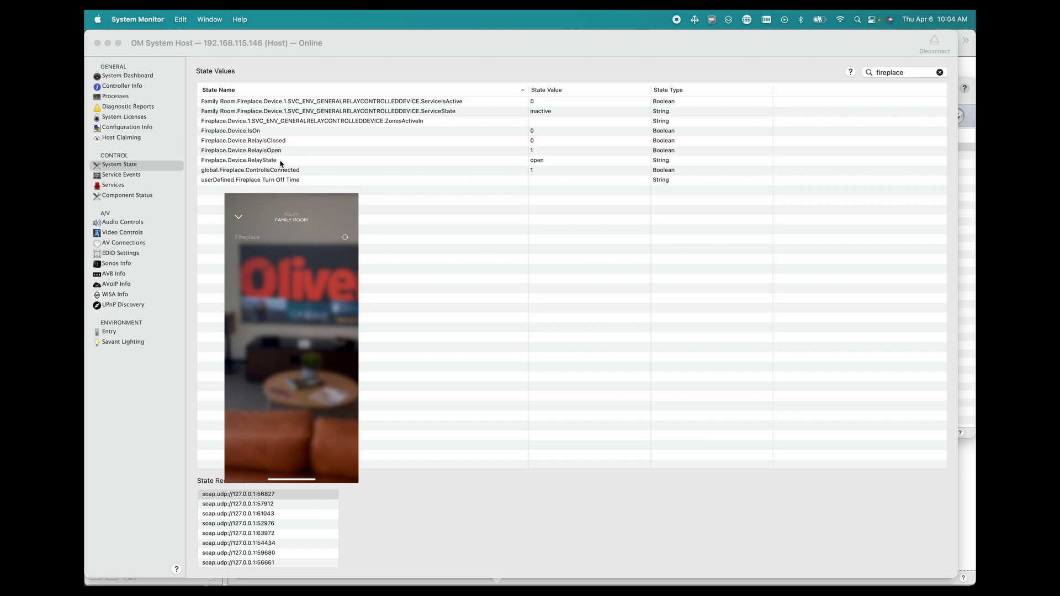
- Bring the fireplace state values into focus in System Monitor for checking the relay and turn-off time
{"action": "left_click", "coordinate": [237, 187]}
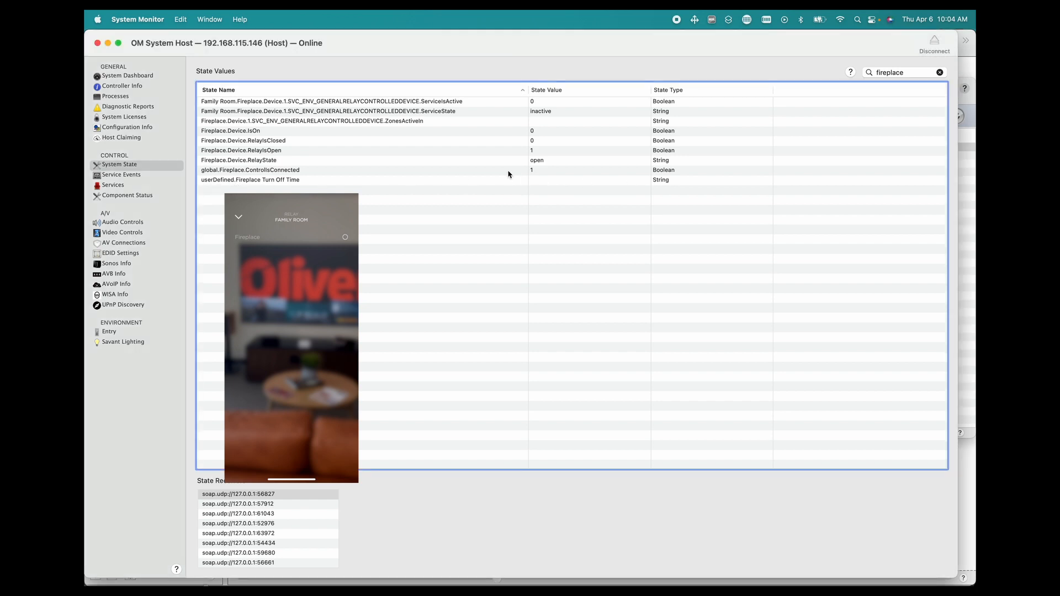